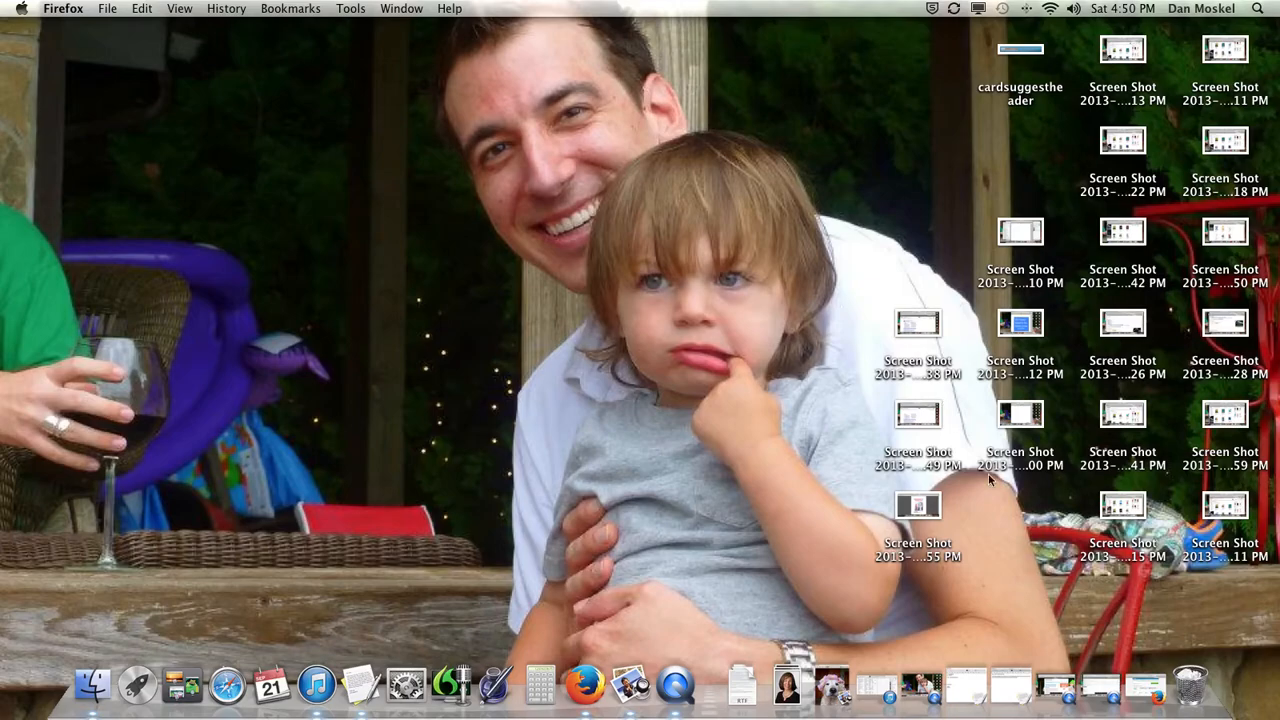
Restore the minimized Firefox window showing the AWeber account overview with 3 subscribers.
left_click(1140, 685)
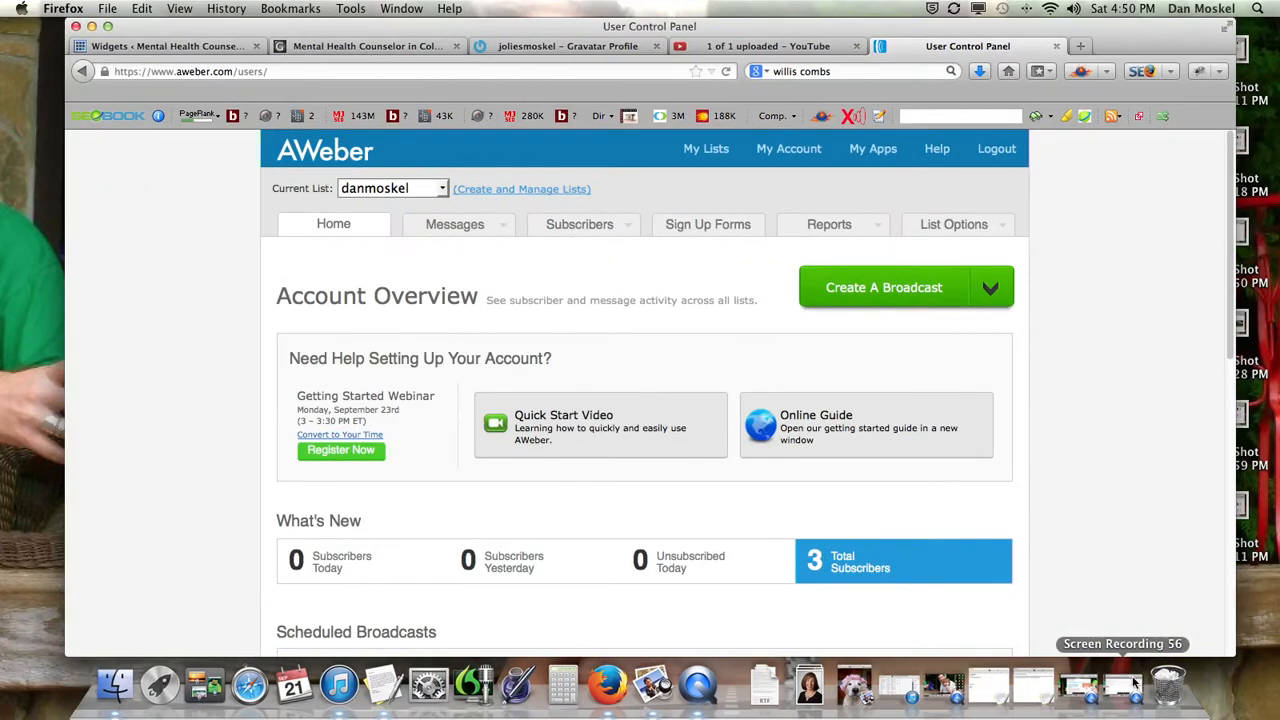
Check the counselor's website tab, go back to the AWeber overview, and add a blank tab.
left_click(378, 47)
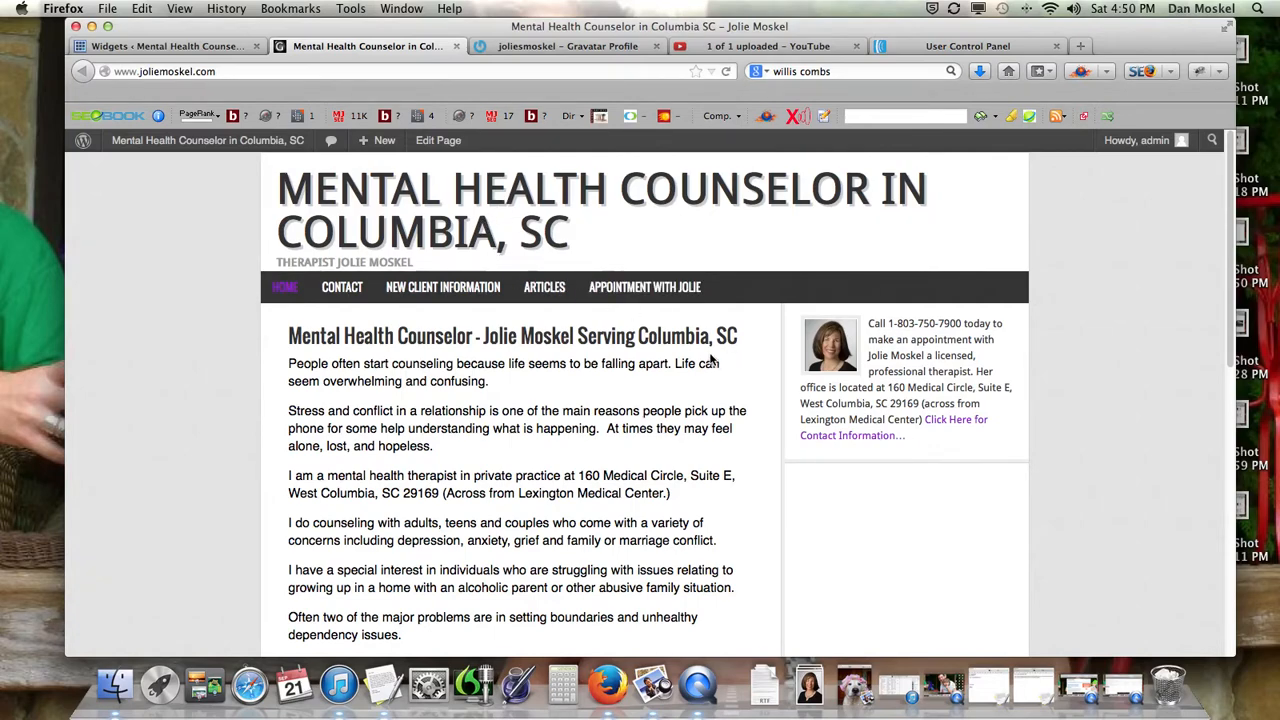
left_click(922, 42)
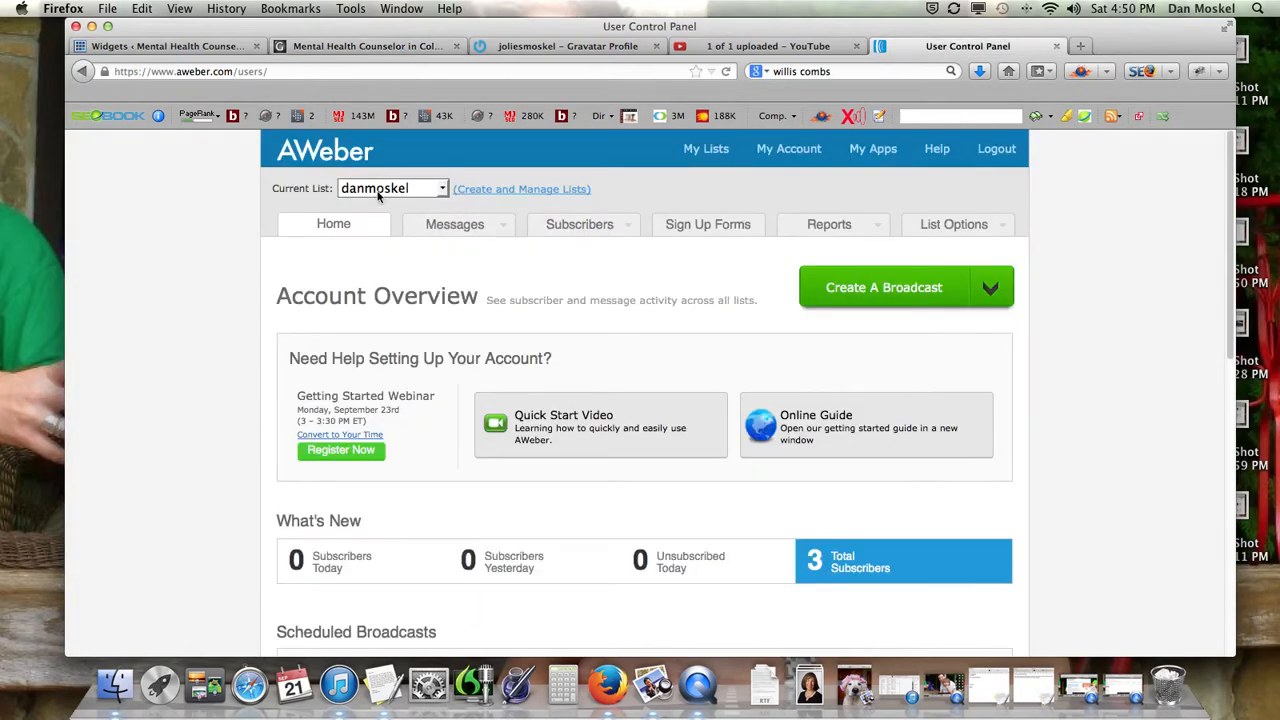
key("super+Tab")
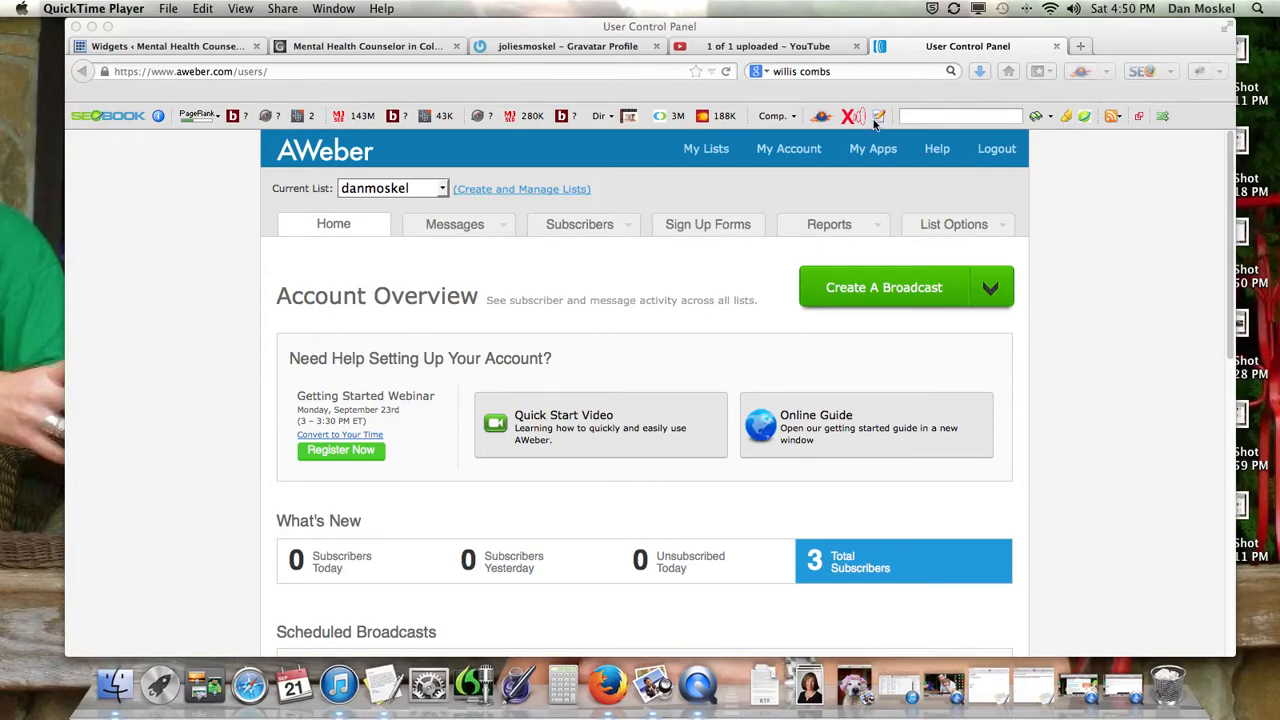
left_click(1083, 47)
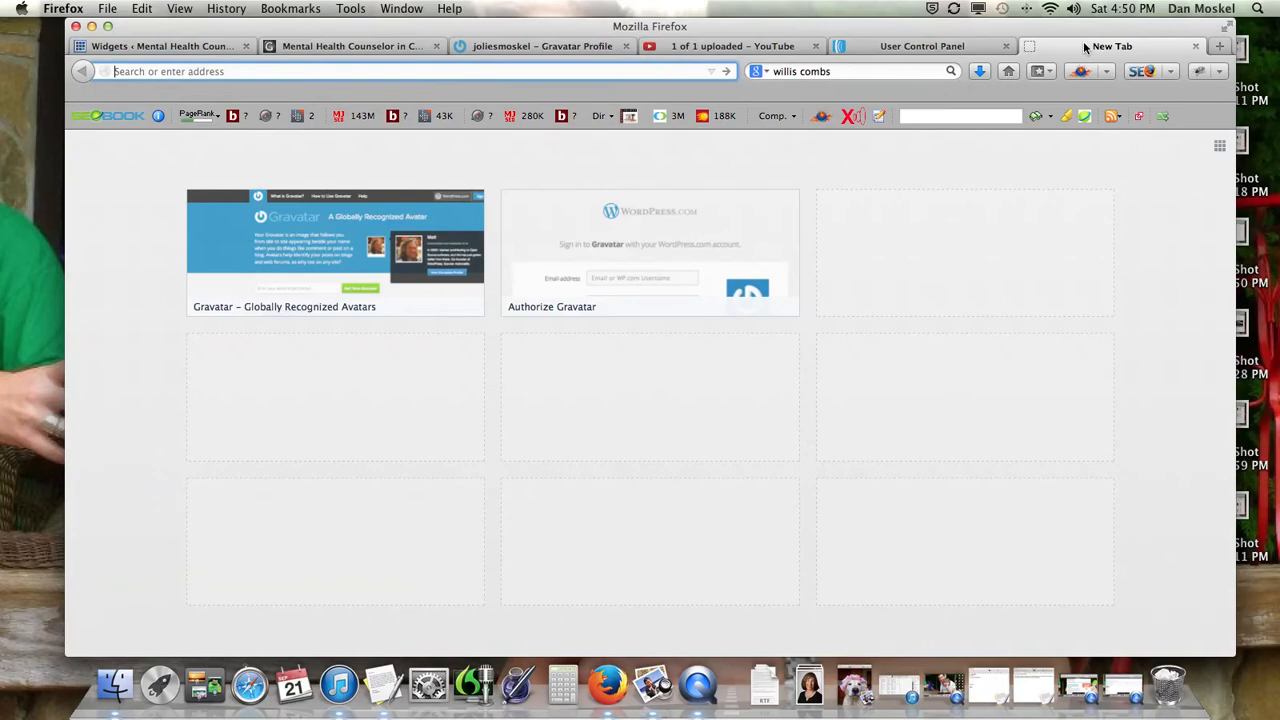
Load danmoskeluniversity.com, highlight its sign-up banner subtitle, then go back to the AWeber overview.
type("danmoskeluniversity.com/")
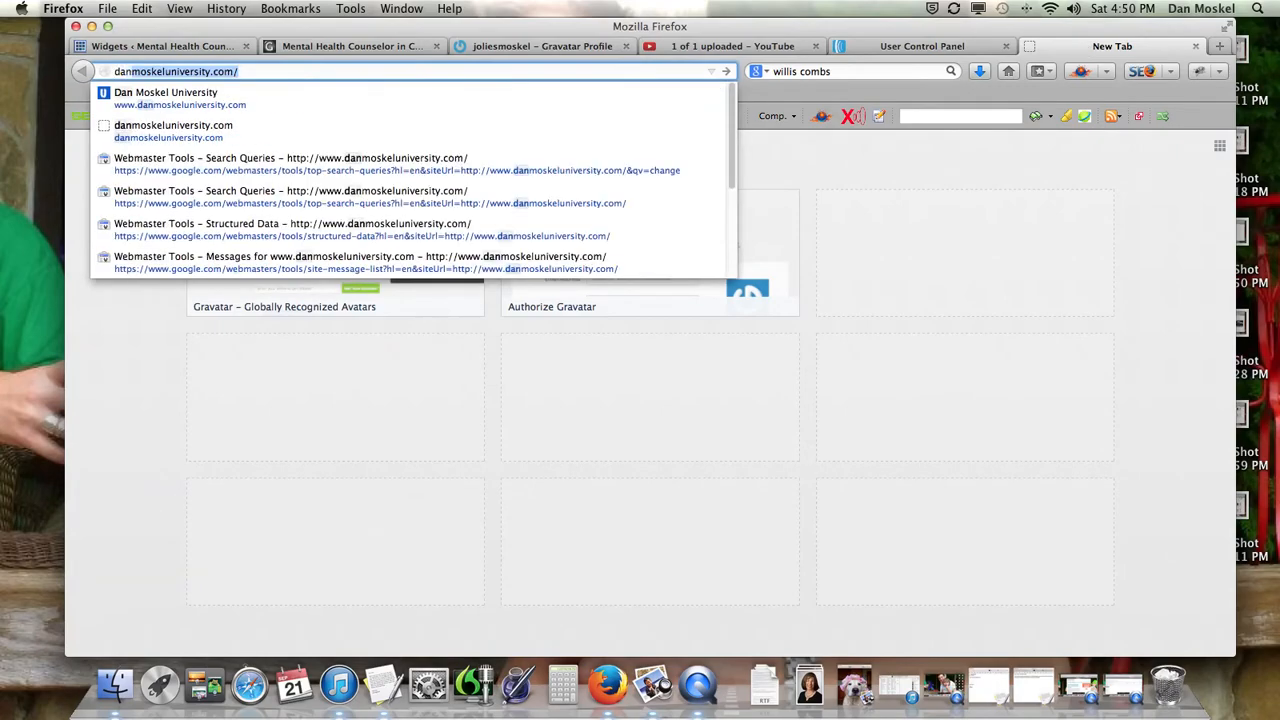
key("Return")
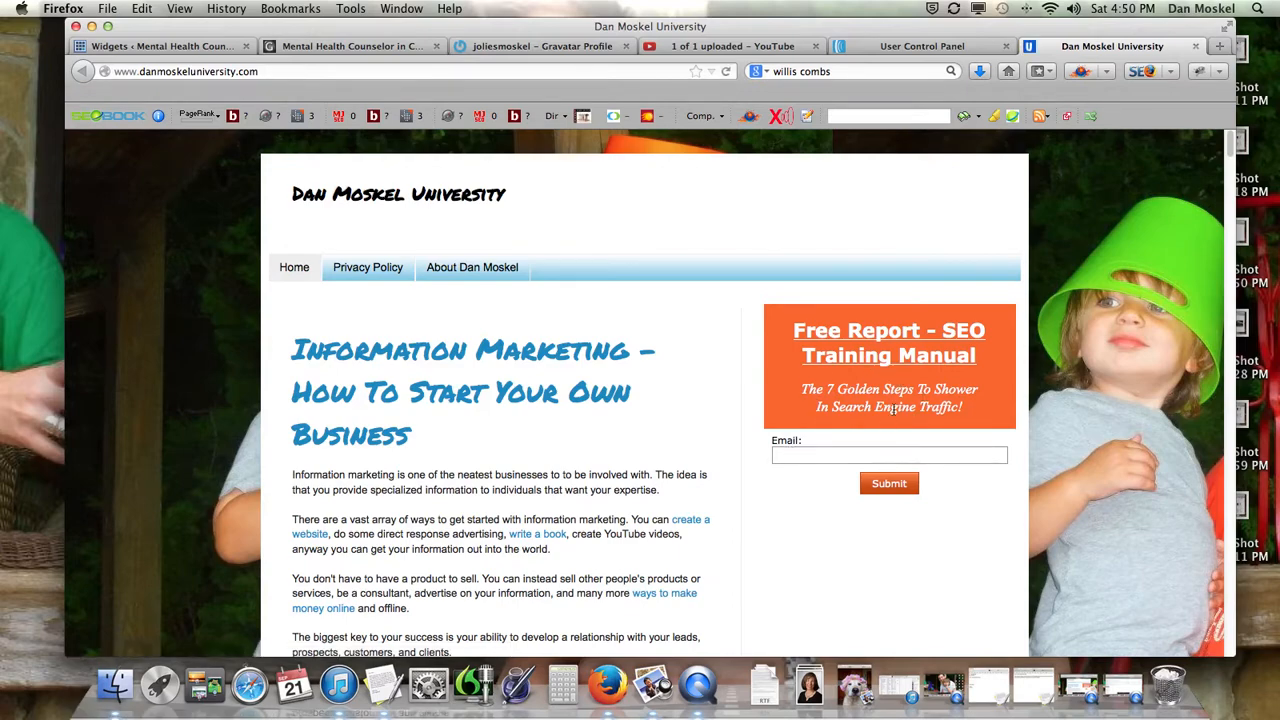
left_click_drag(970, 401, 797, 392)
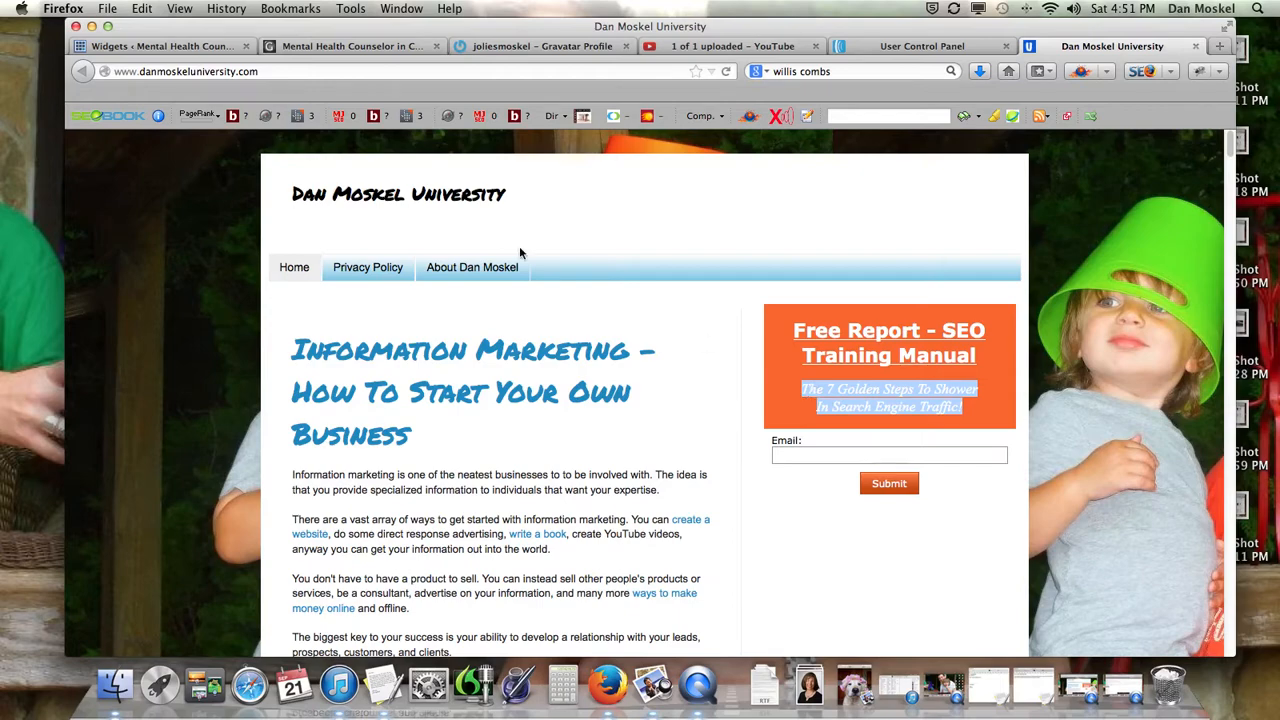
left_click(934, 47)
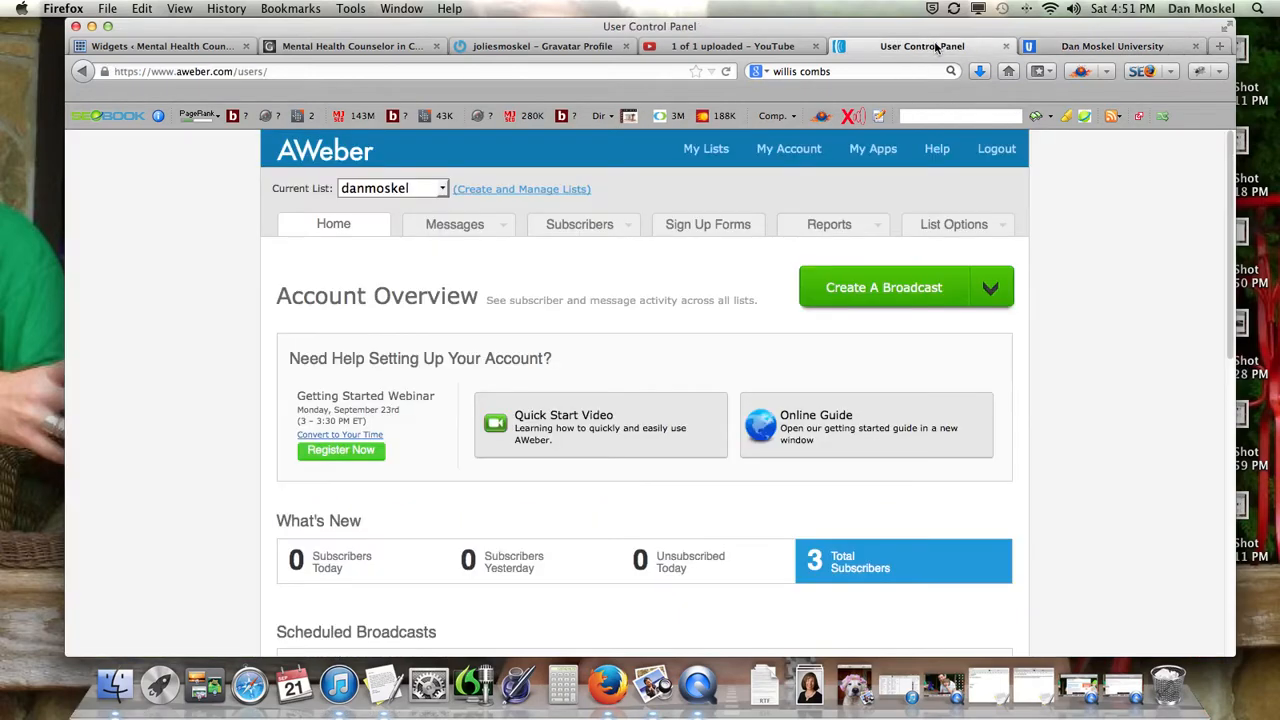
Go to Create and Manage Lists and create a new list, default3100210.
scroll(495, 395, "down", 1)
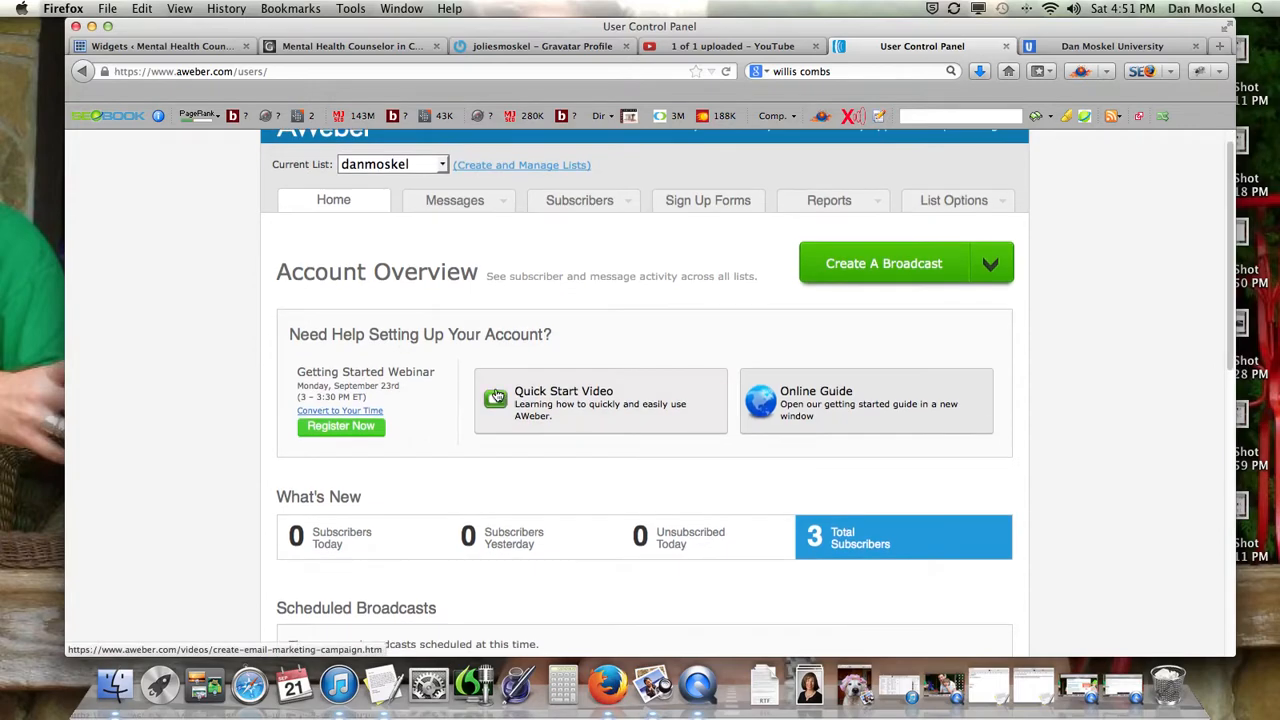
scroll(495, 393, "up", 1)
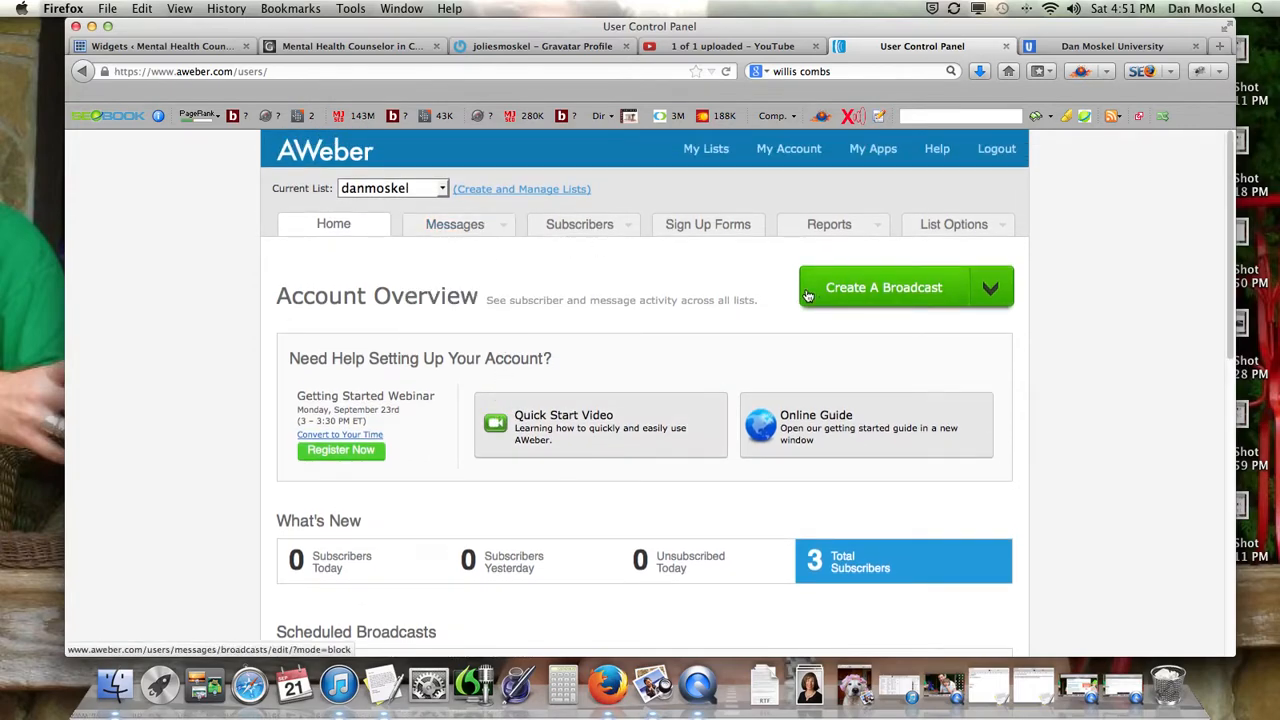
scroll(735, 285, "down", 1)
scroll(727, 290, "up", 1)
left_click(506, 190)
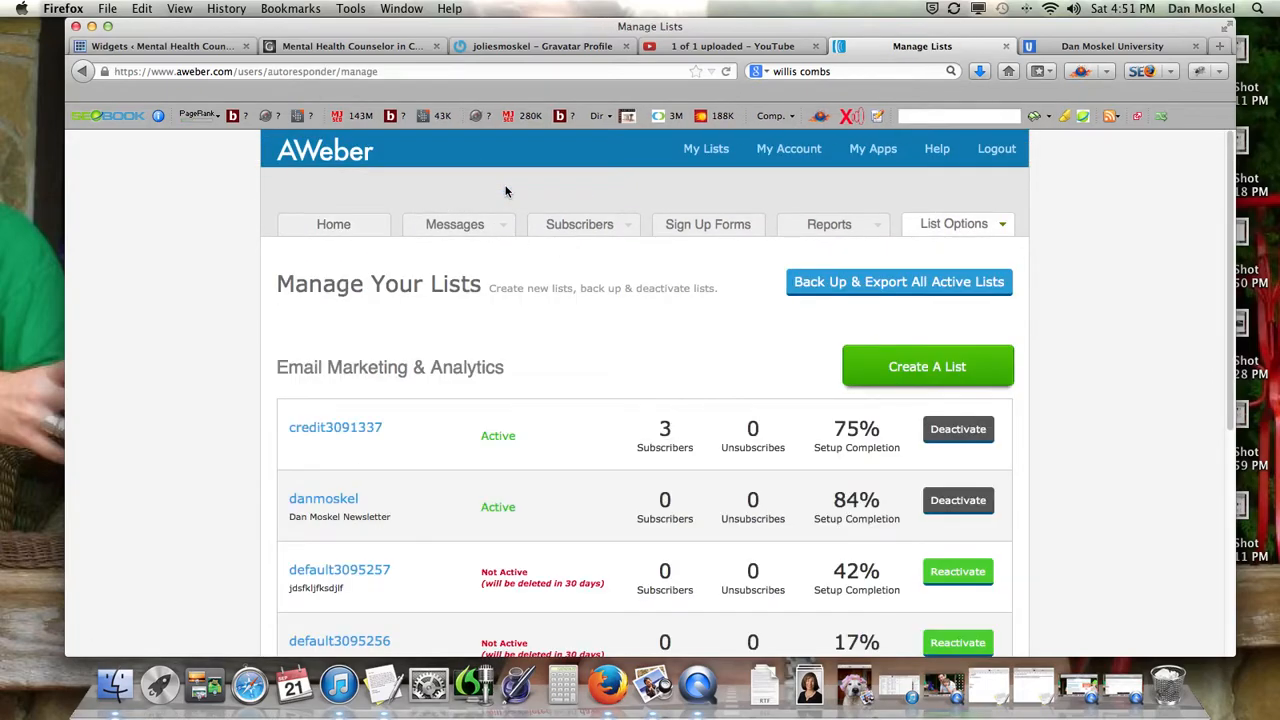
left_click(893, 369)
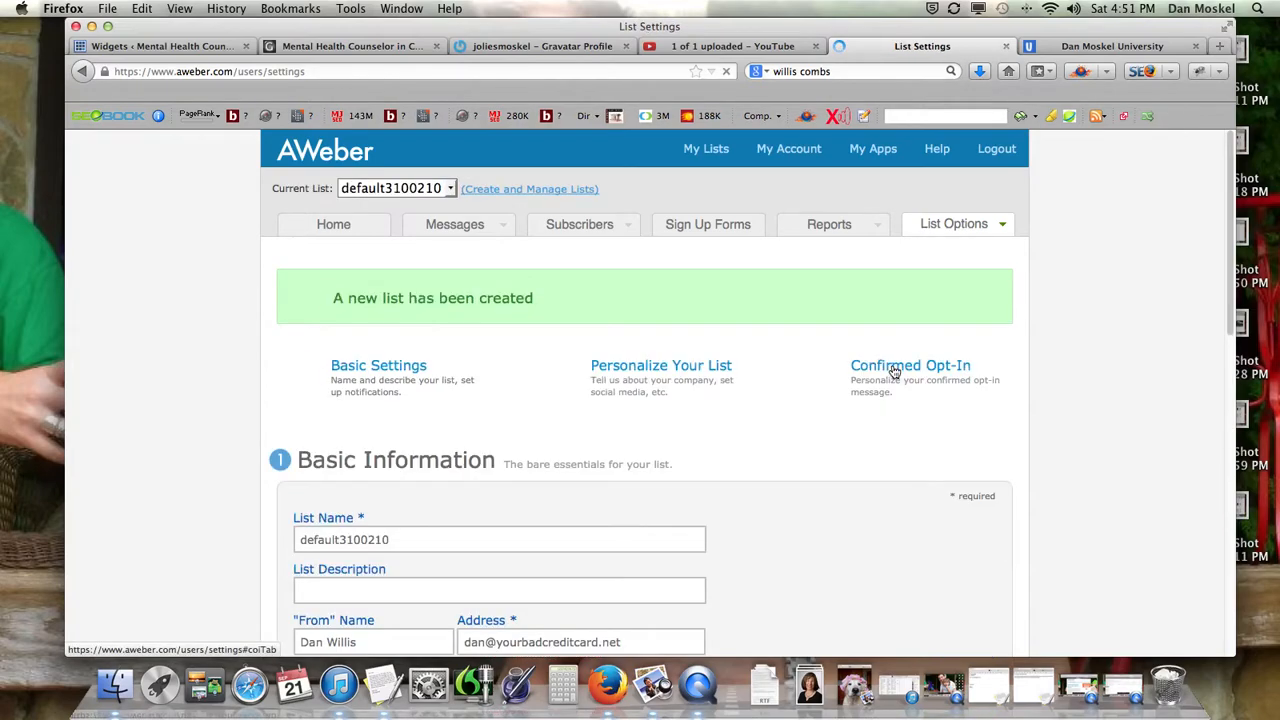
Try renaming the list with 'jolie', 'es', 'list' and '11', then reload Basic Settings unchanged.
scroll(568, 381, "up", 3)
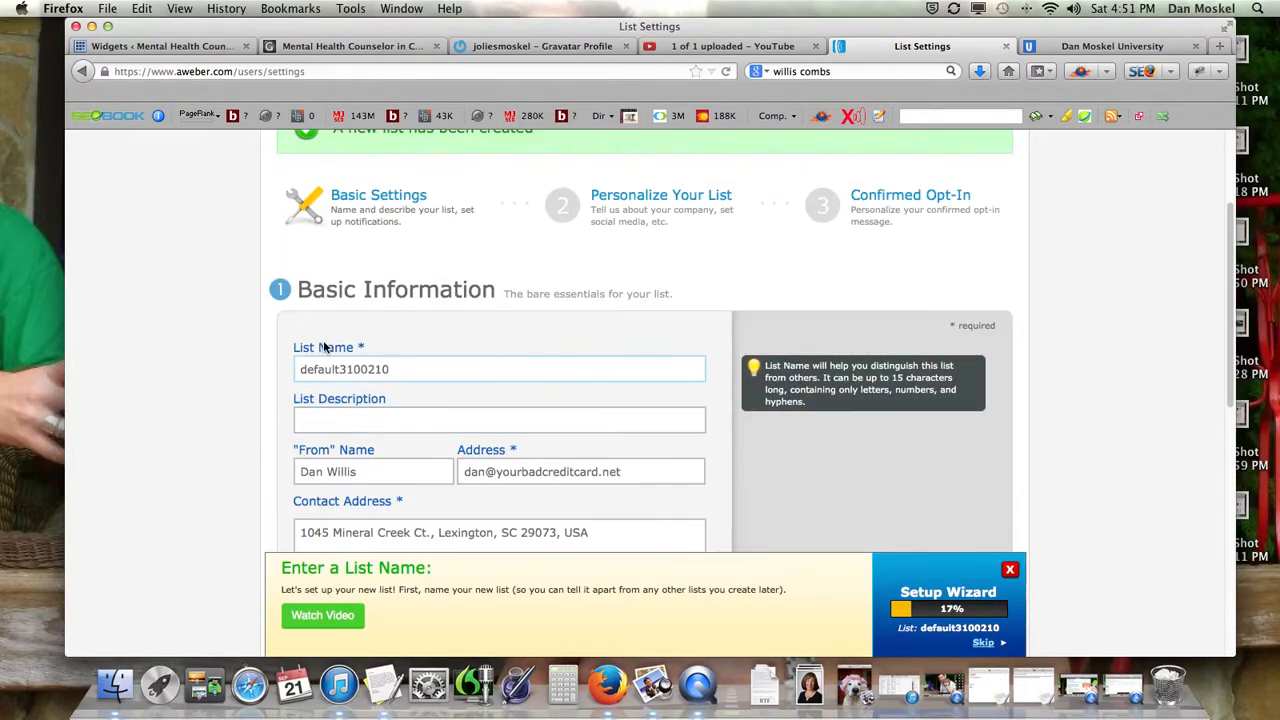
left_click_drag(340, 368, 275, 366)
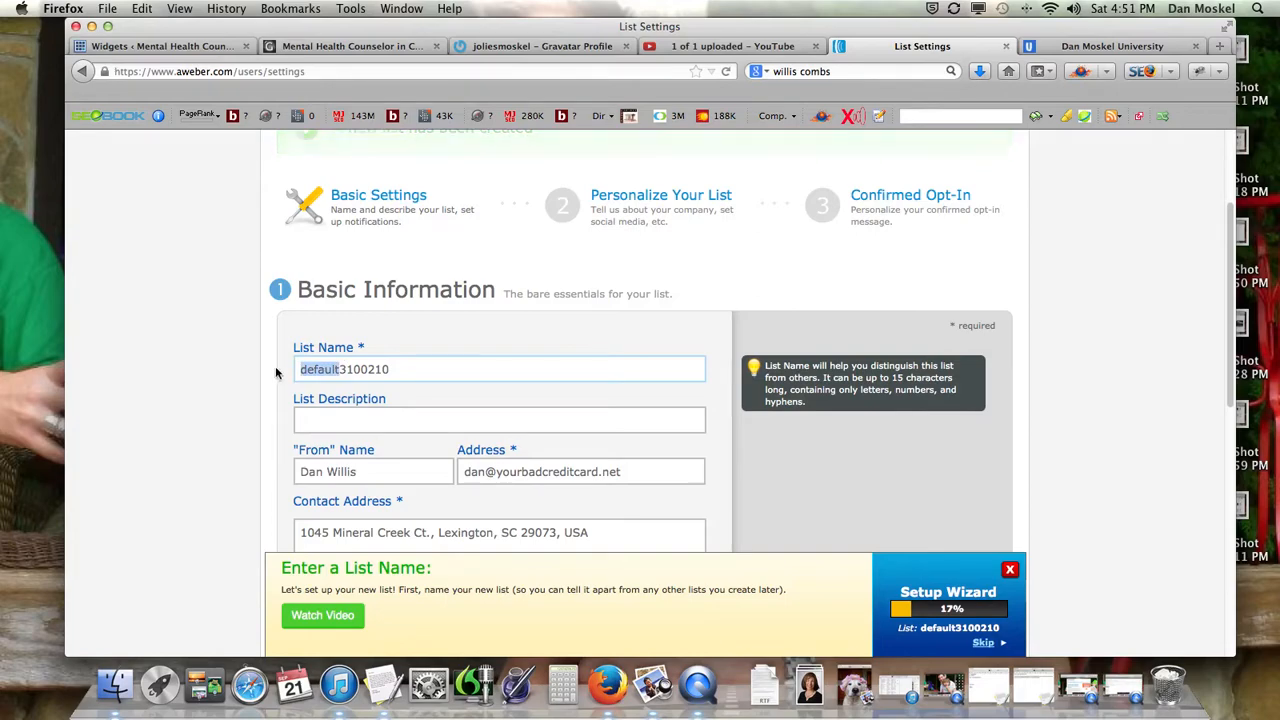
type("jolie")
scroll(275, 366, "down", 1)
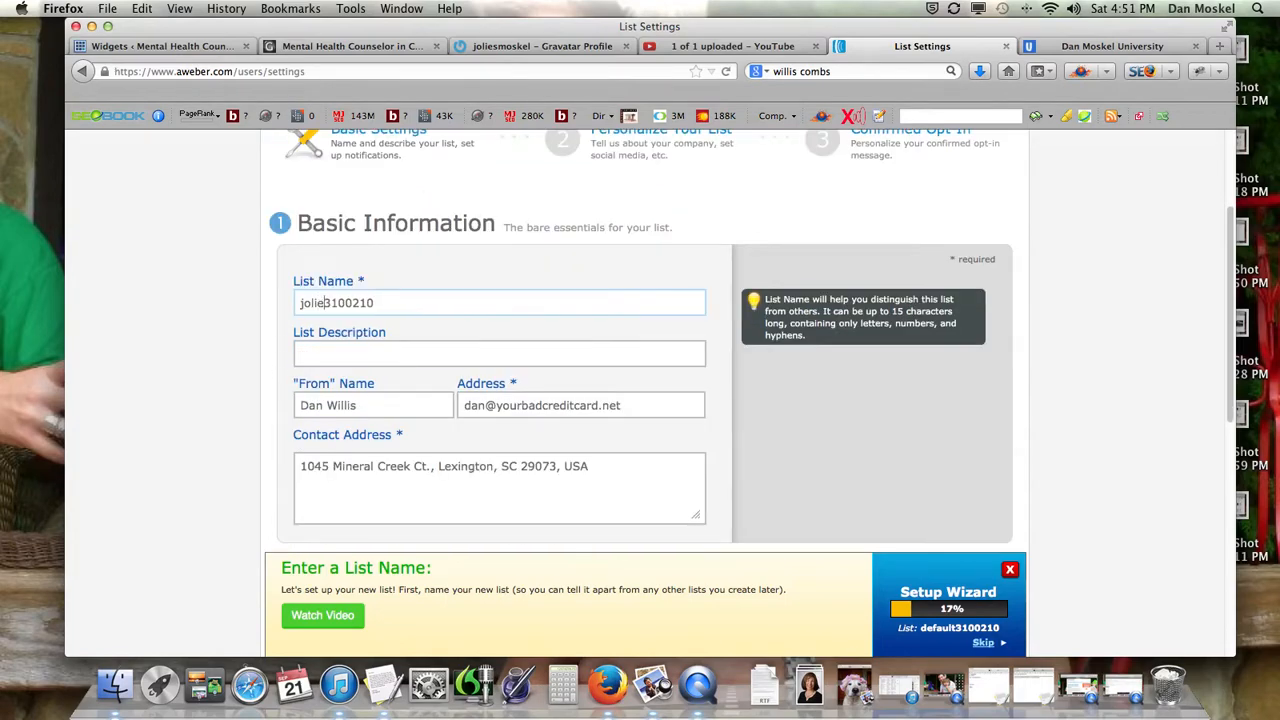
type("'s")
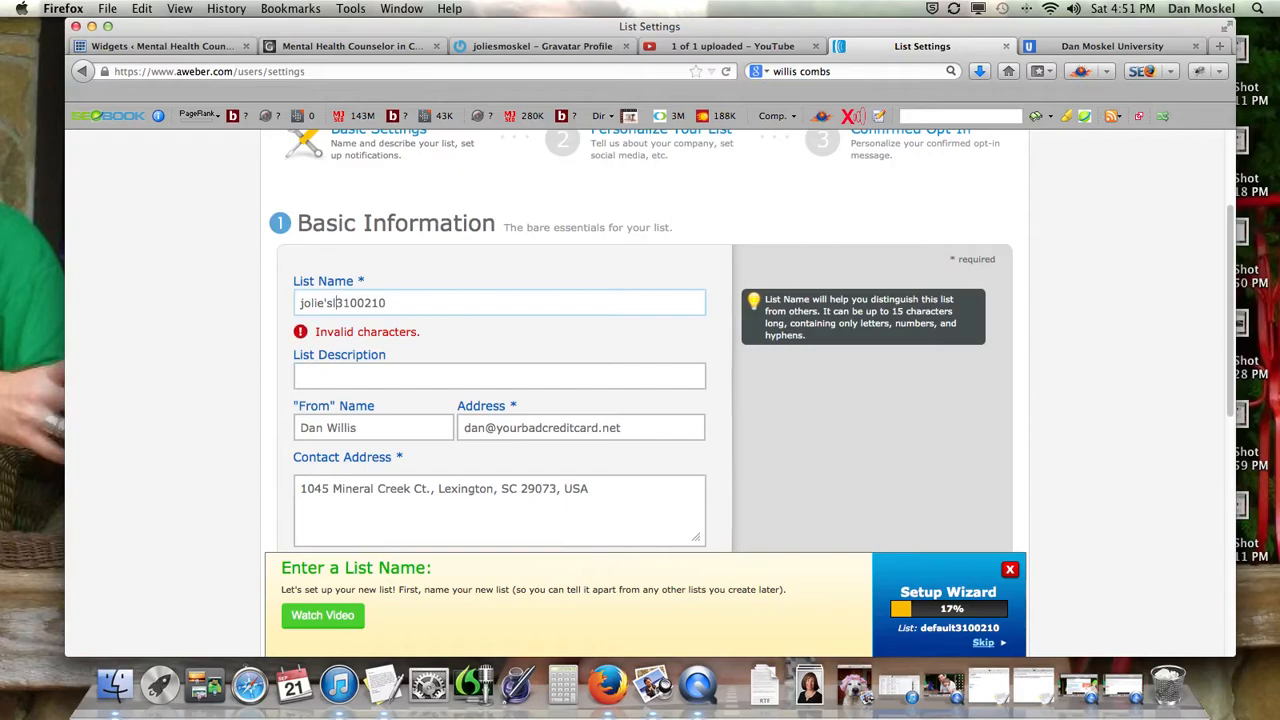
key("BackSpace")
key("BackSpace")
key("BackSpace")
key("BackSpace")
type("es")
left_click_drag(330, 303, 405, 304)
key("BackSpace")
type("list")
left_click(325, 370)
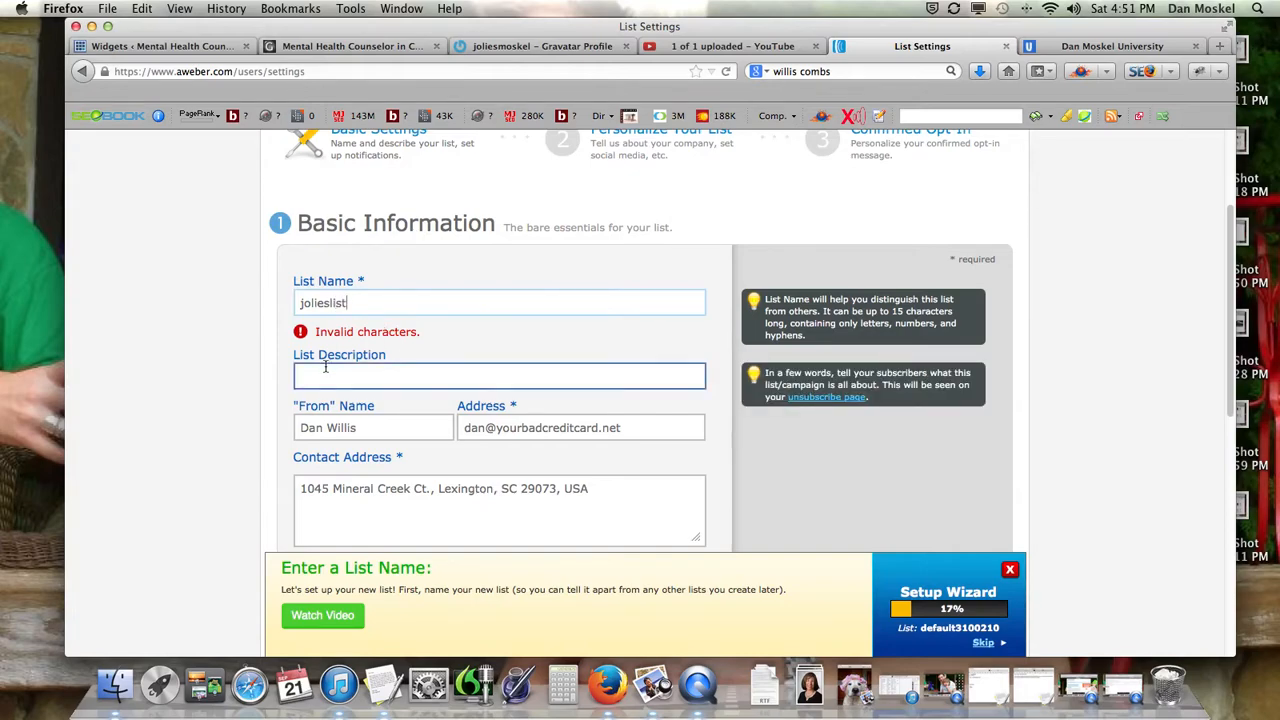
left_click(375, 302)
type("11")
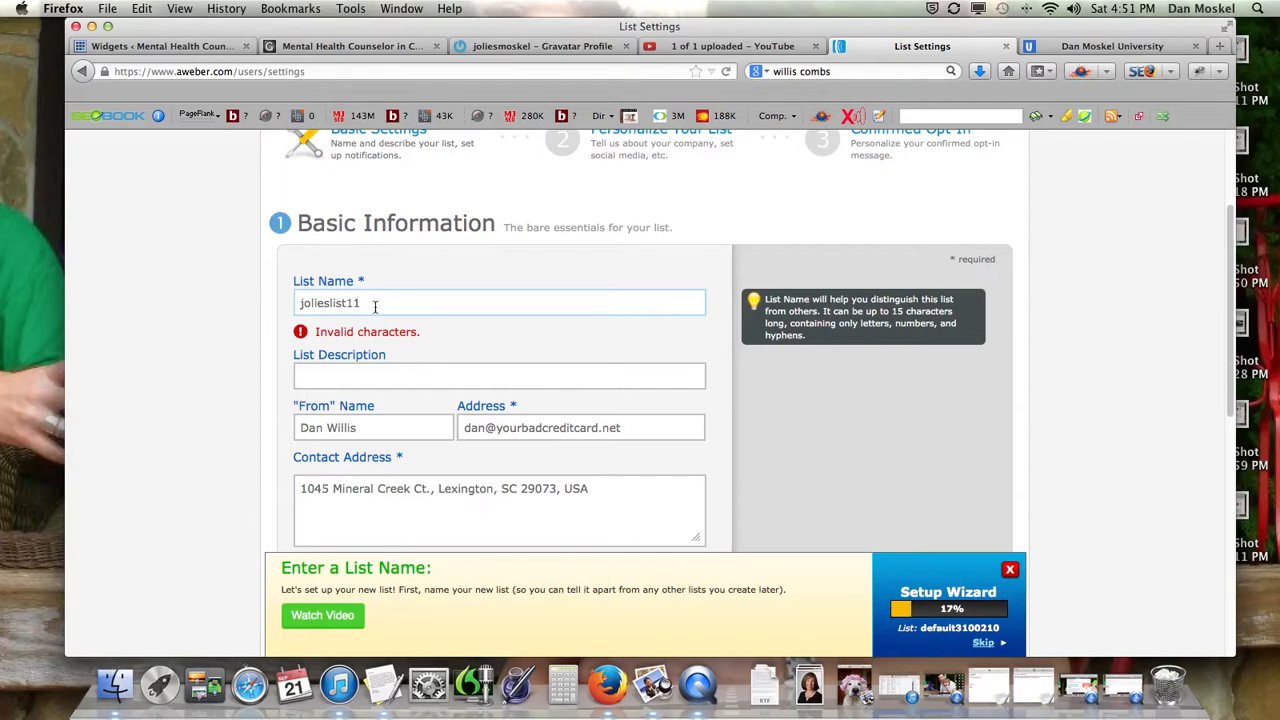
left_click(725, 71)
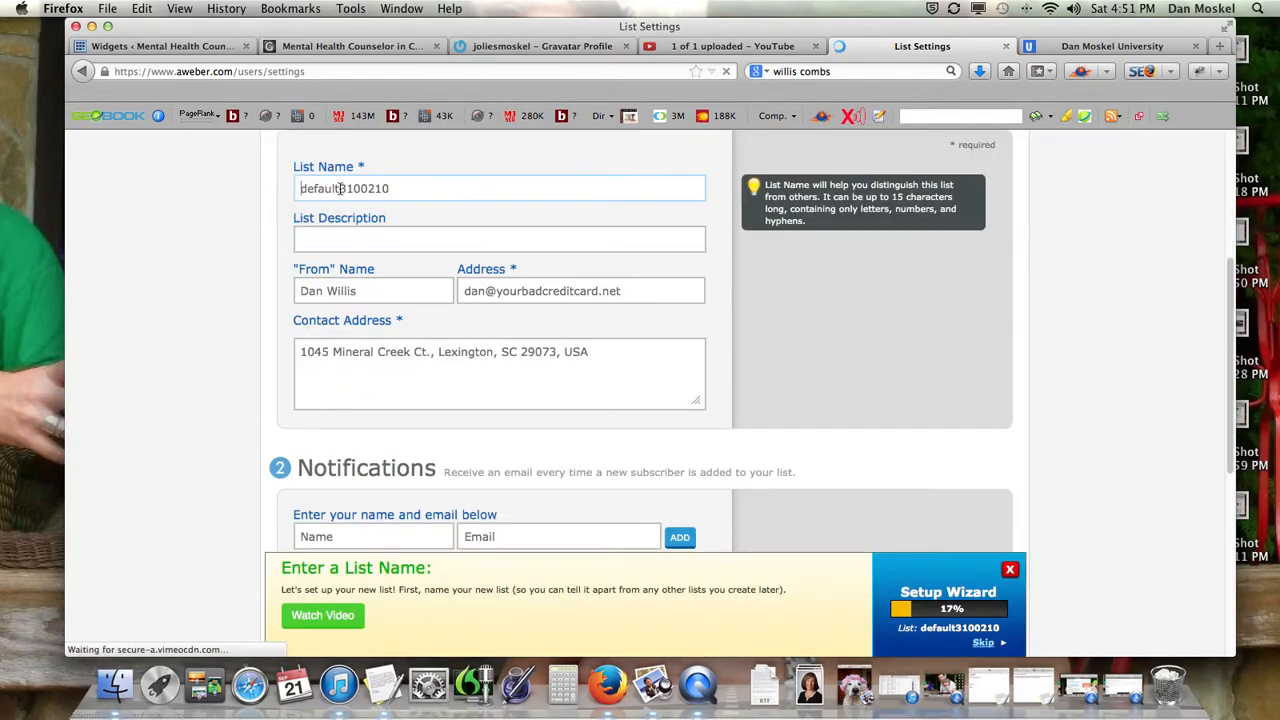
Replace 'default' in the list name with the owner's first name and add a newsletter description.
left_click_drag(340, 188, 302, 188)
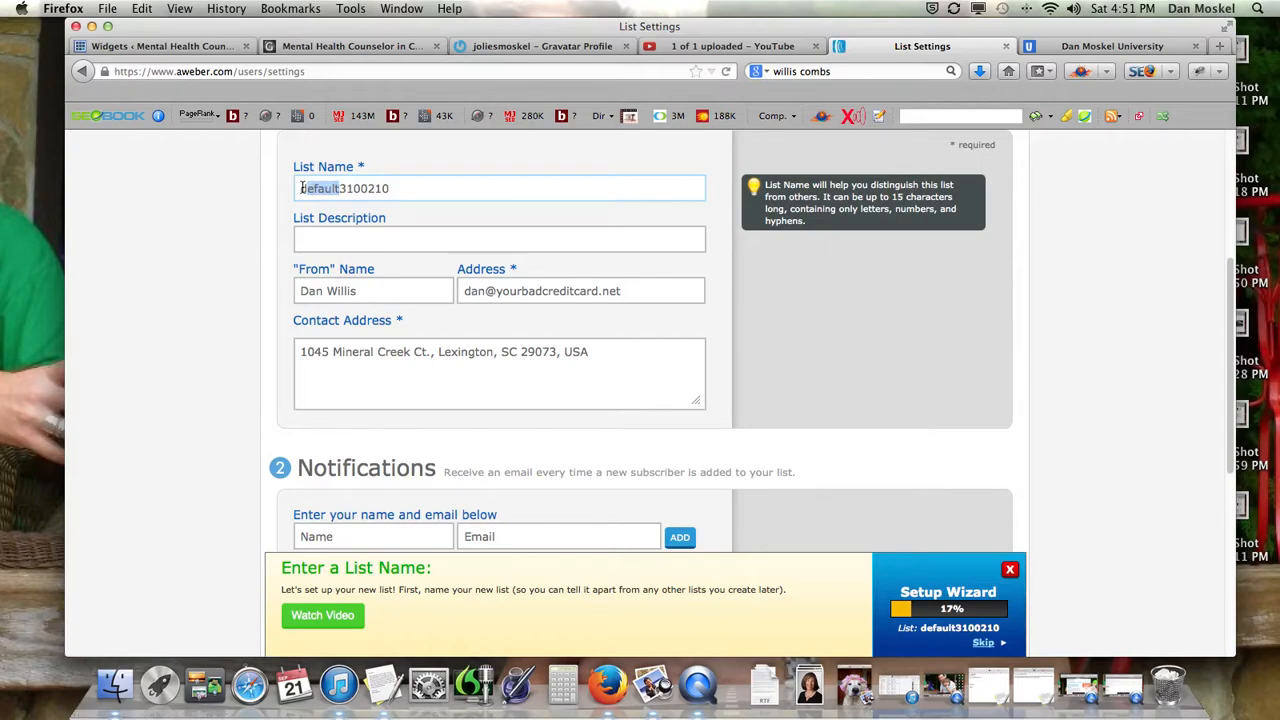
type("d")
key("BackSpace")
type("jolie")
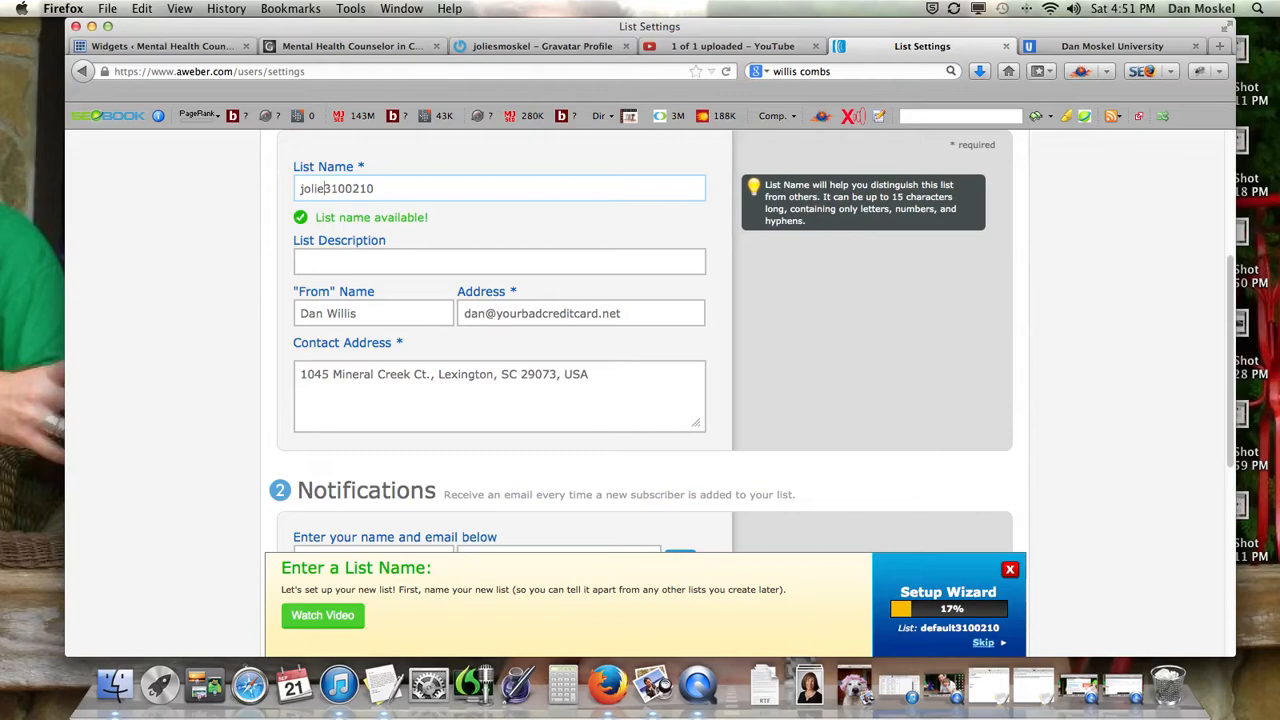
left_click(300, 257)
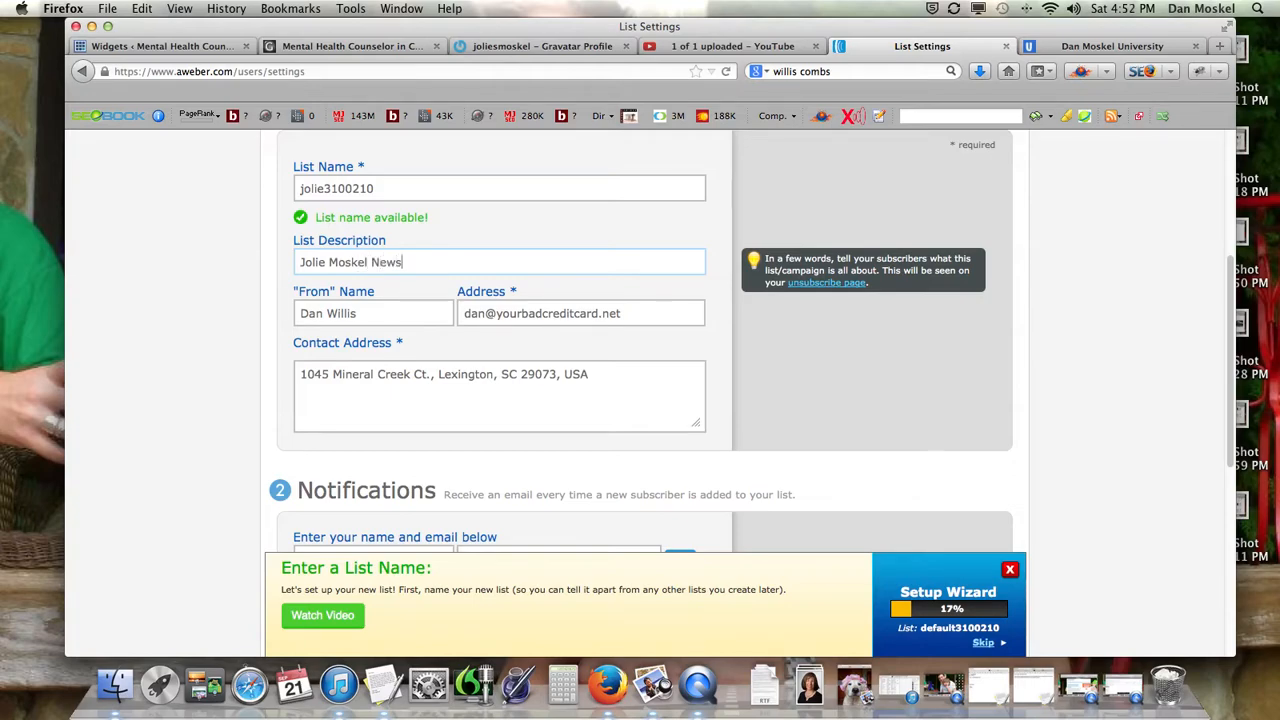
type("letter")
Fill in the From name and From address with the owner's name and e-mail address.
key("Tab")
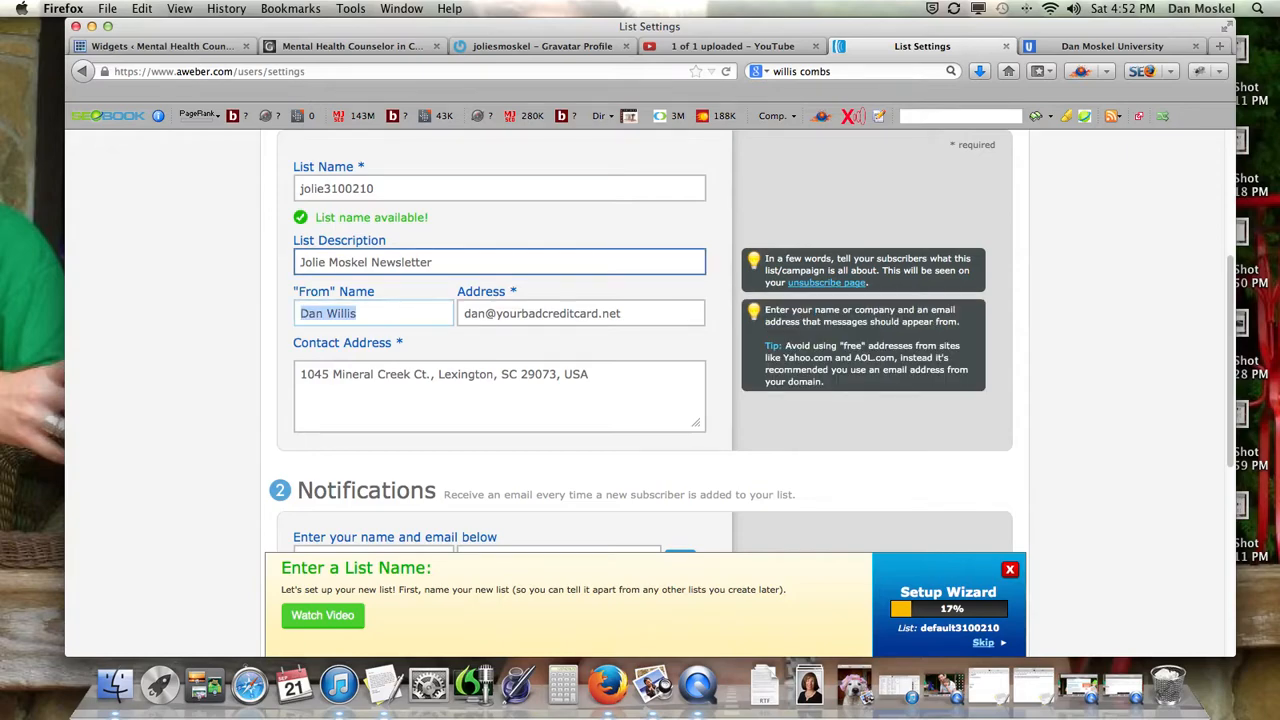
key("Tab")
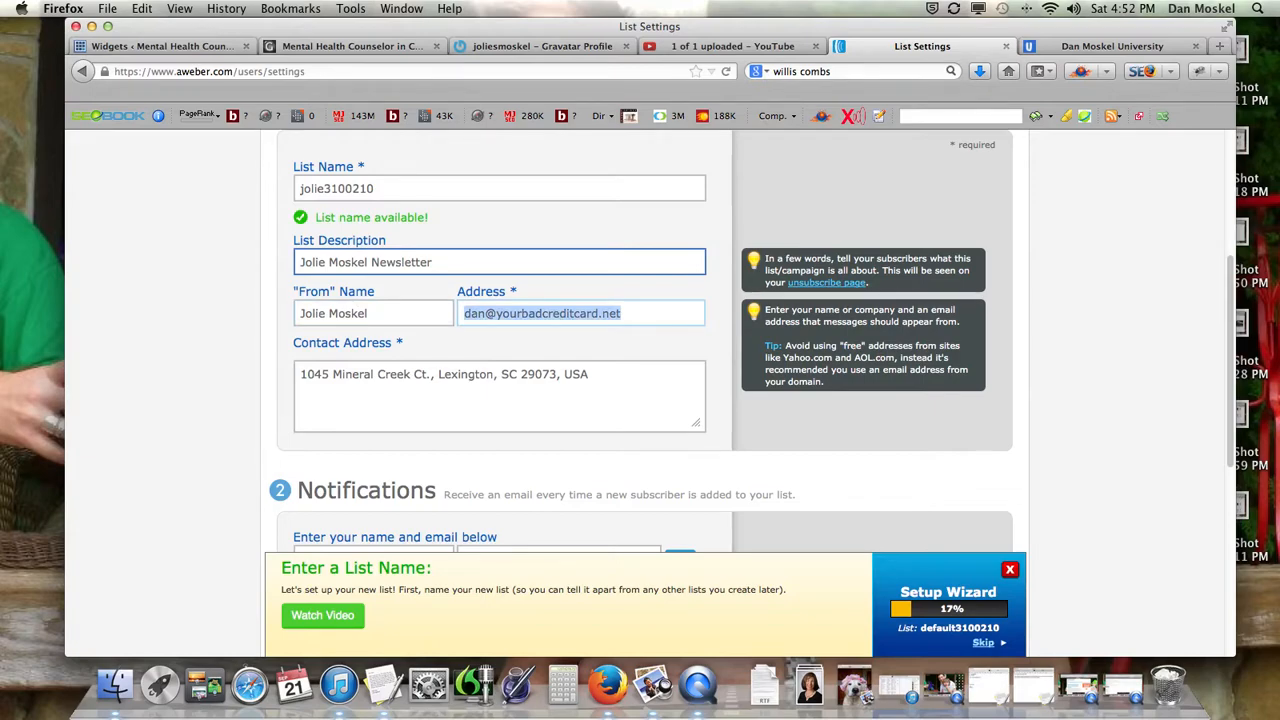
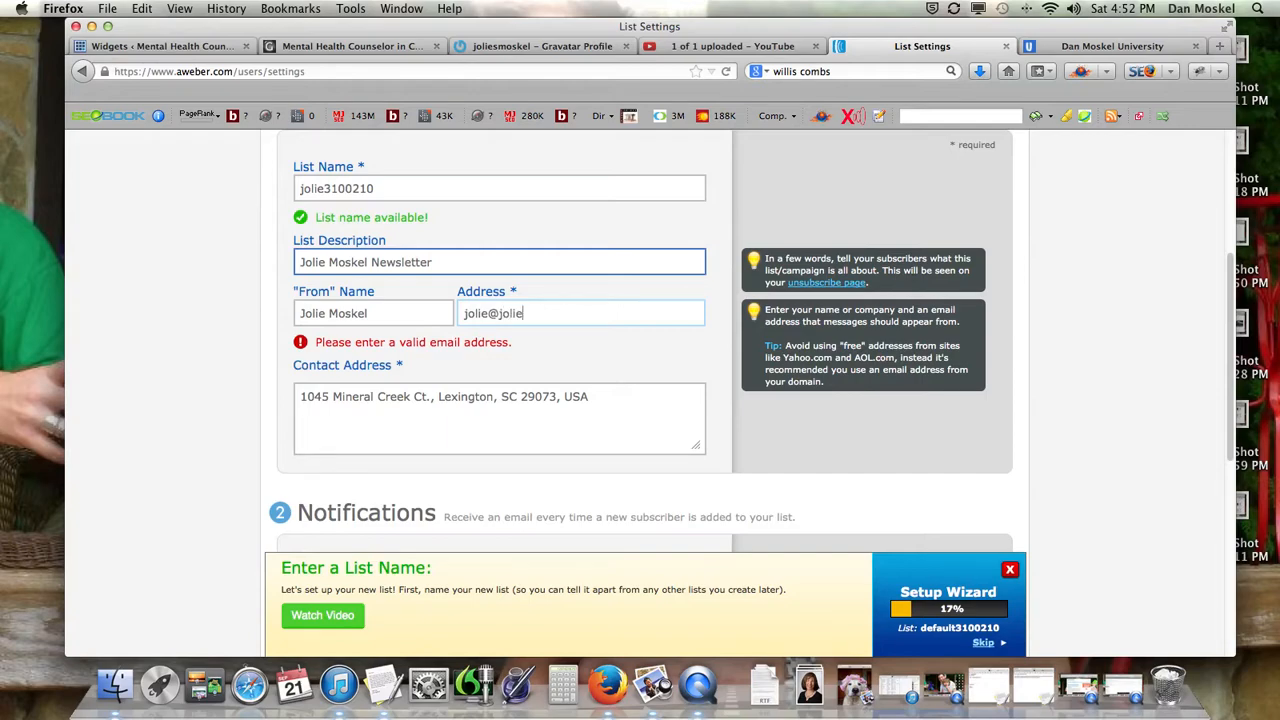
key("Tab")
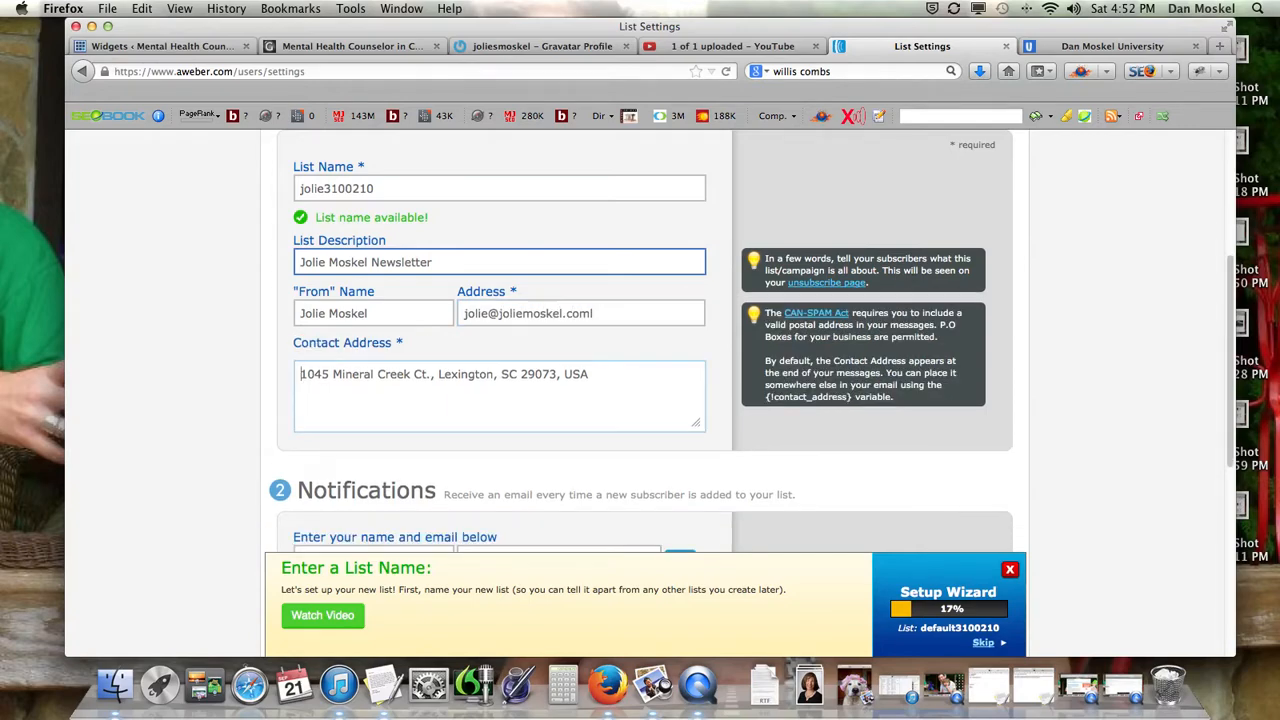
left_click(600, 314)
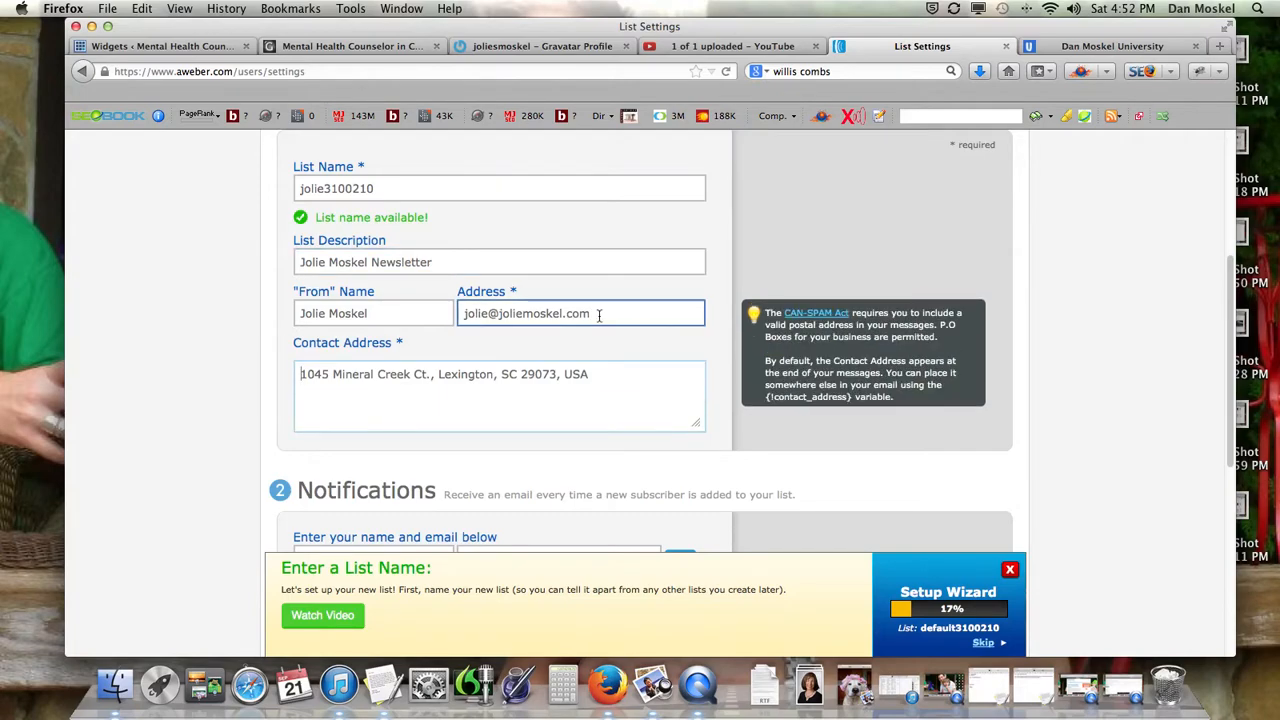
scroll(602, 348, "up", 1)
scroll(602, 348, "up", 2)
scroll(602, 348, "down", 5)
left_click(422, 433)
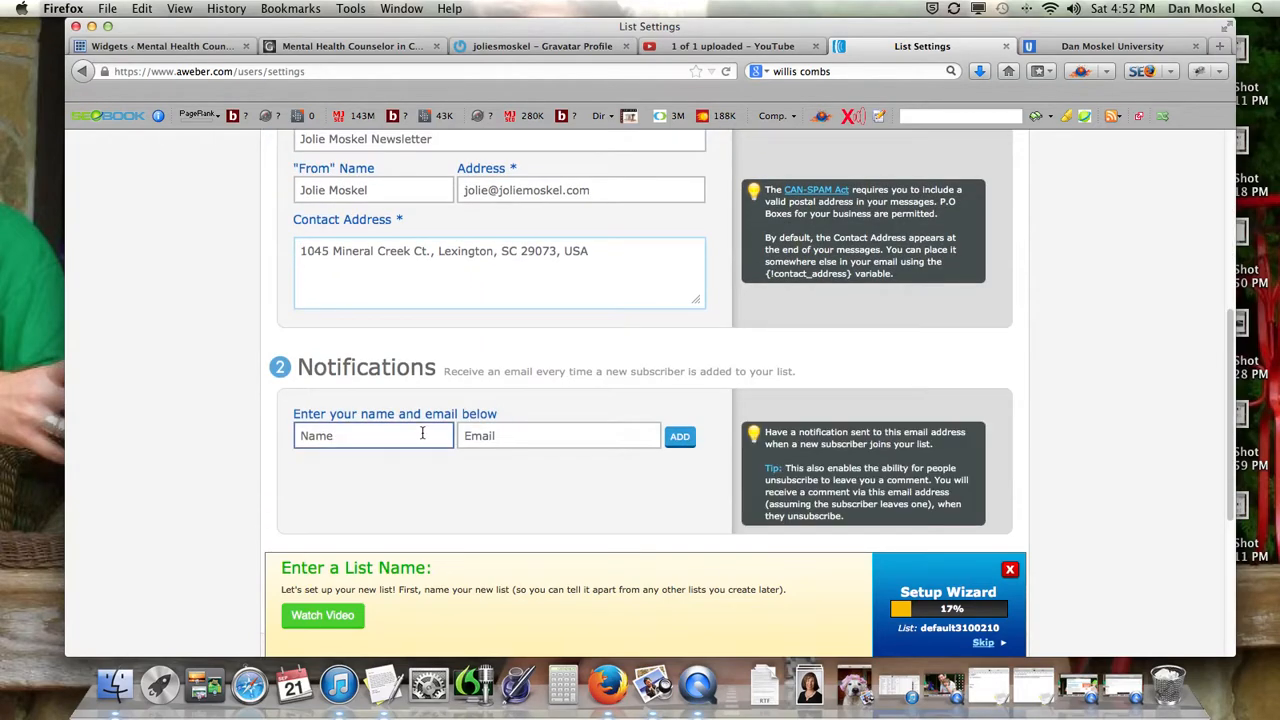
left_click(398, 442)
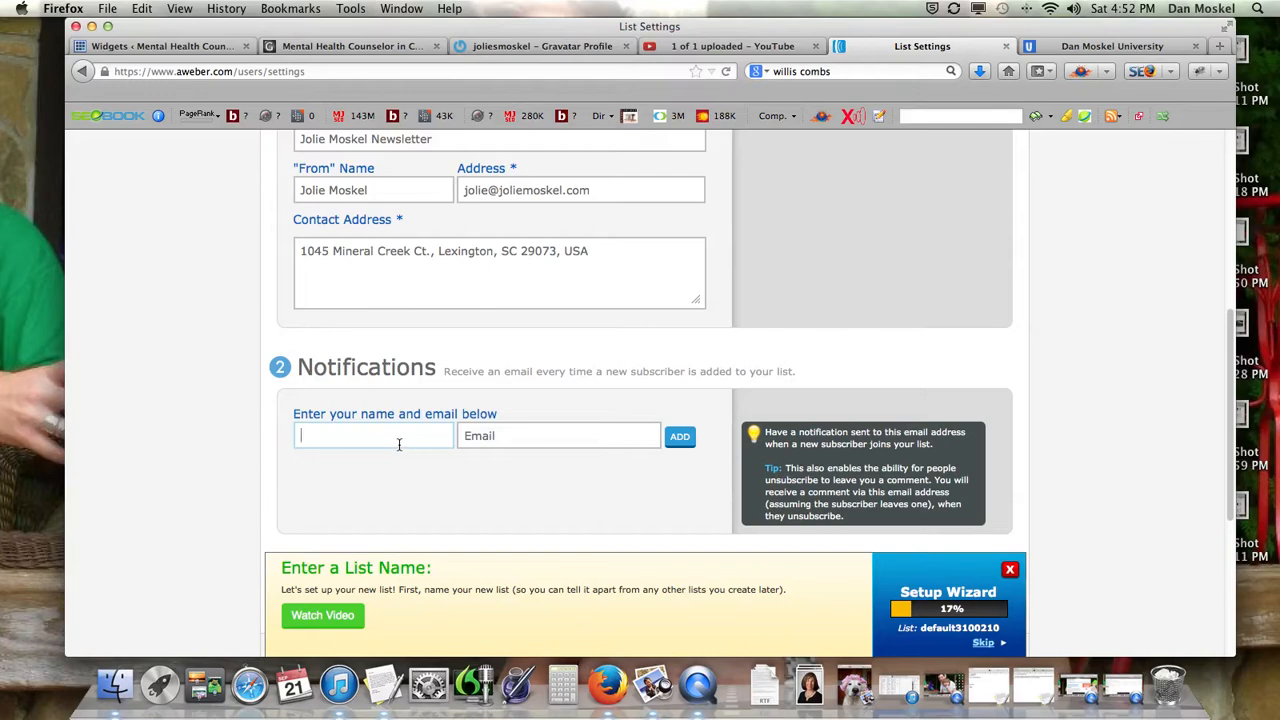
Leave the notification name and e-mail blank and save the basic list settings.
left_click(511, 432)
left_click(413, 442)
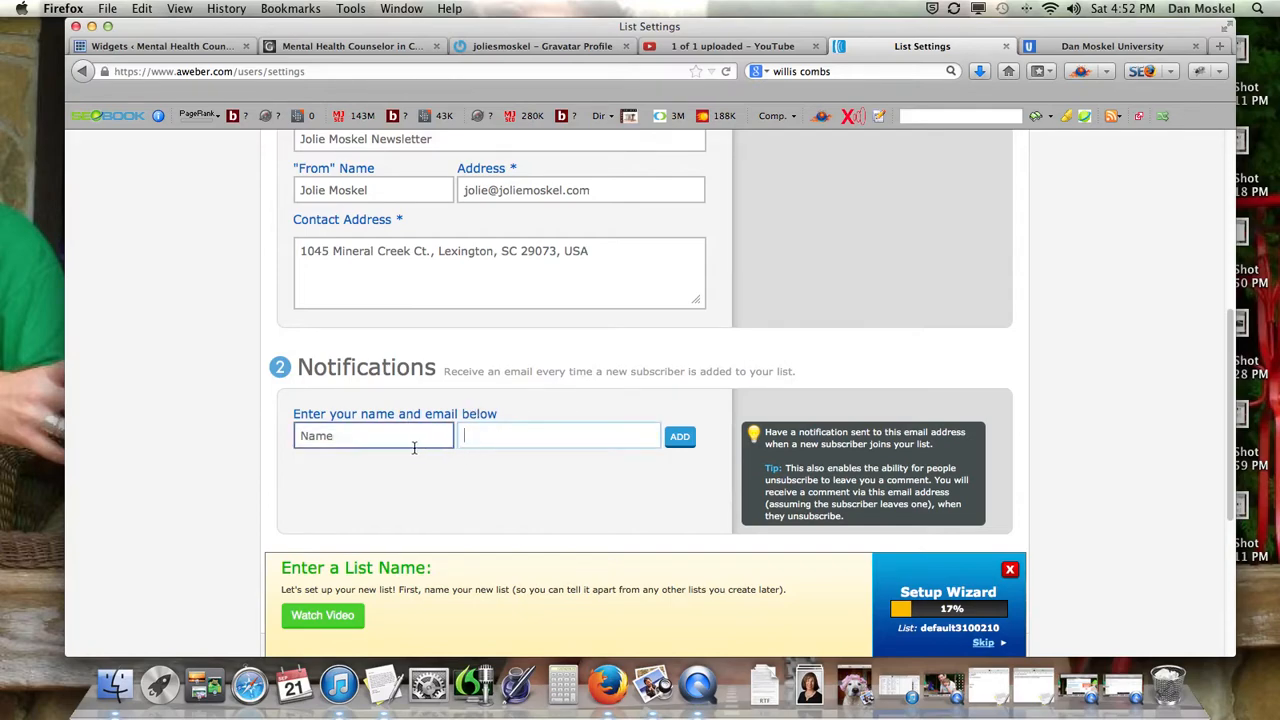
scroll(430, 472, "down", 2)
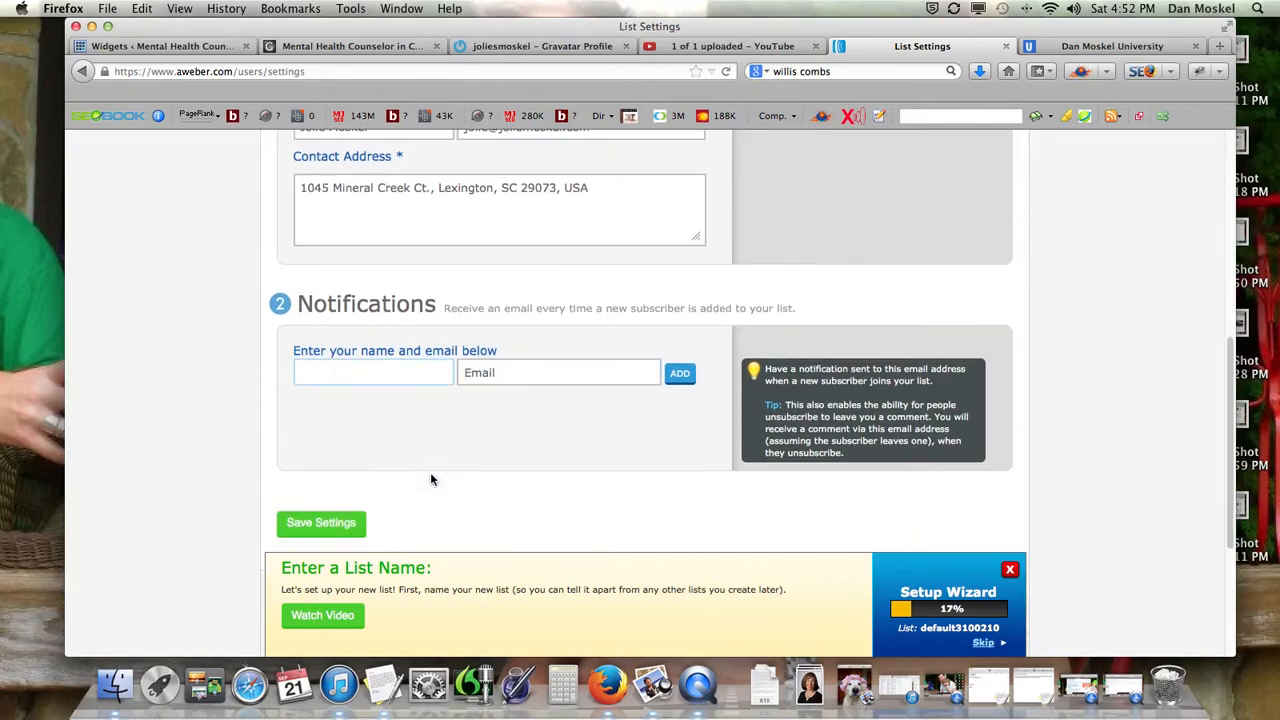
left_click(349, 521)
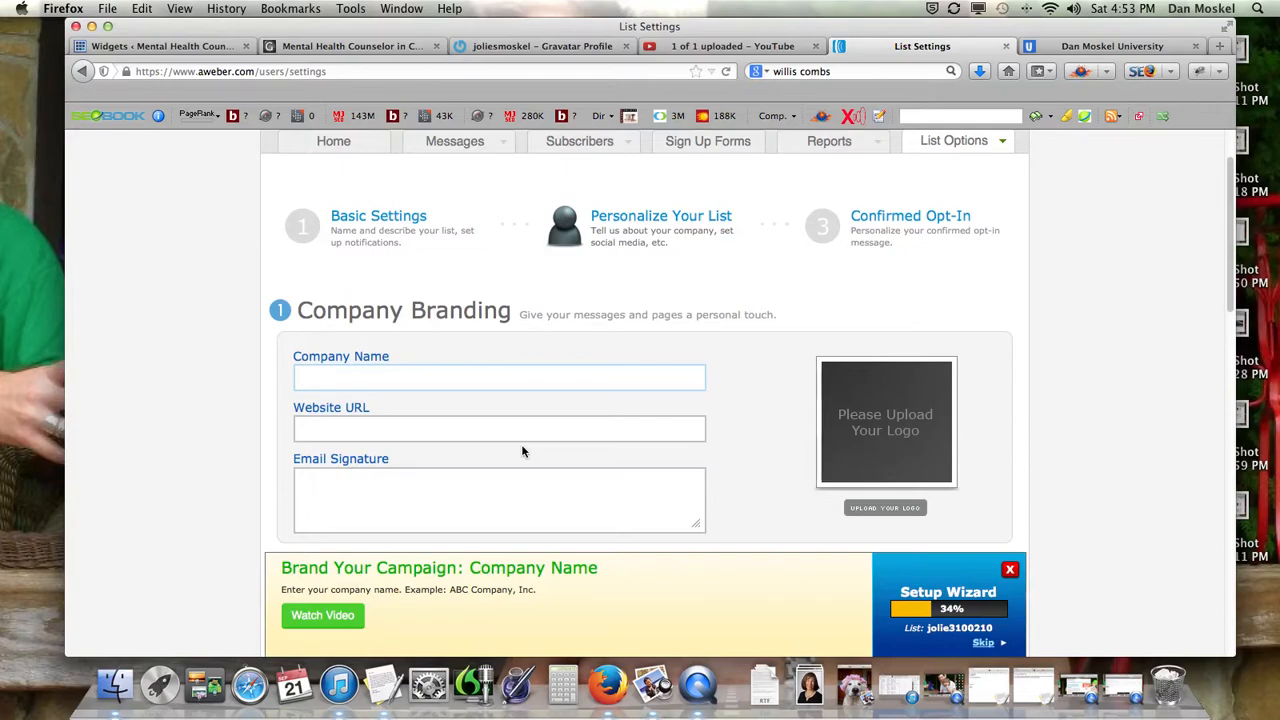
key("Tab")
type("htt")
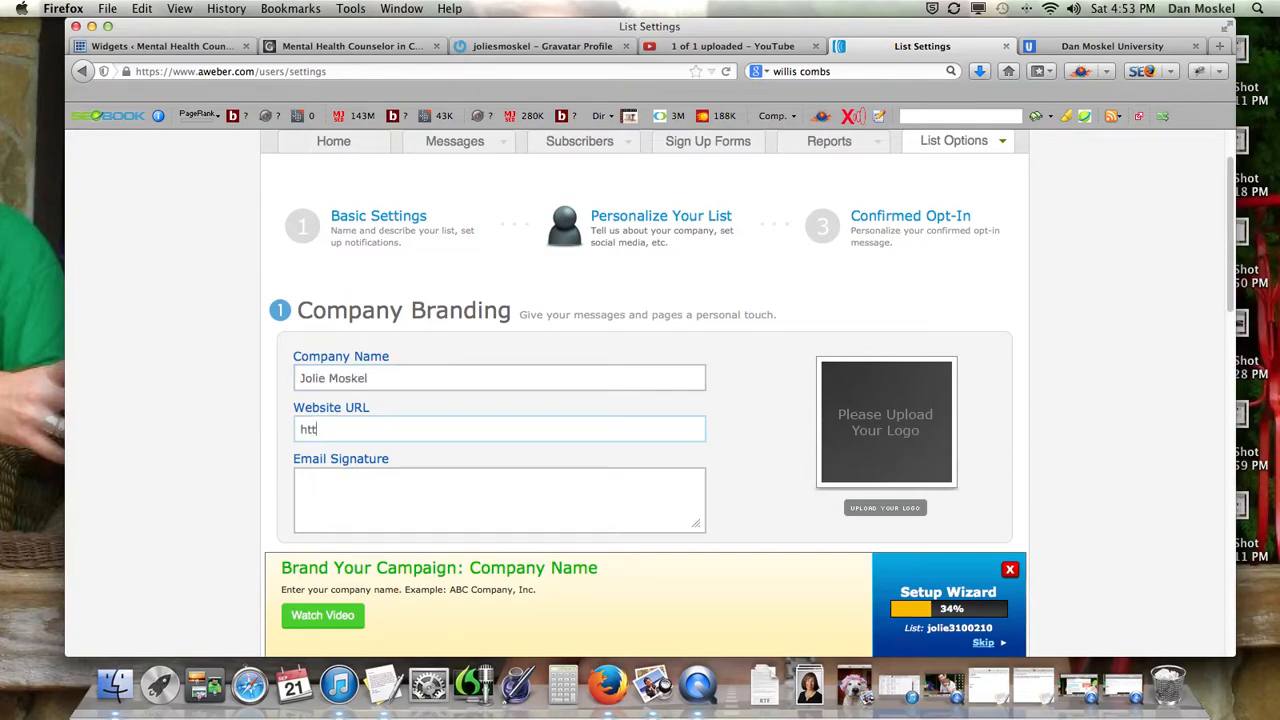
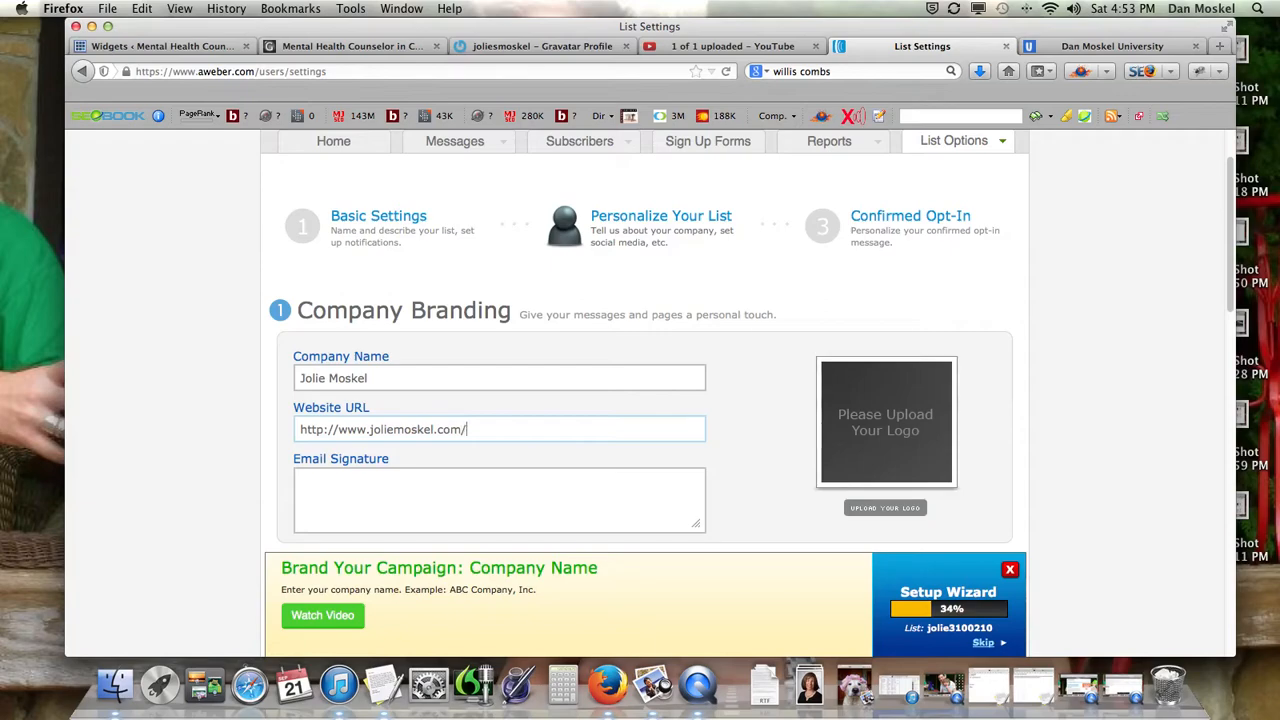
key("super+a")
key("super+c")
Write a two-line email signature: the owner's name, then the pasted site URL.
key("Tab")
key("Return")
key("super+v")
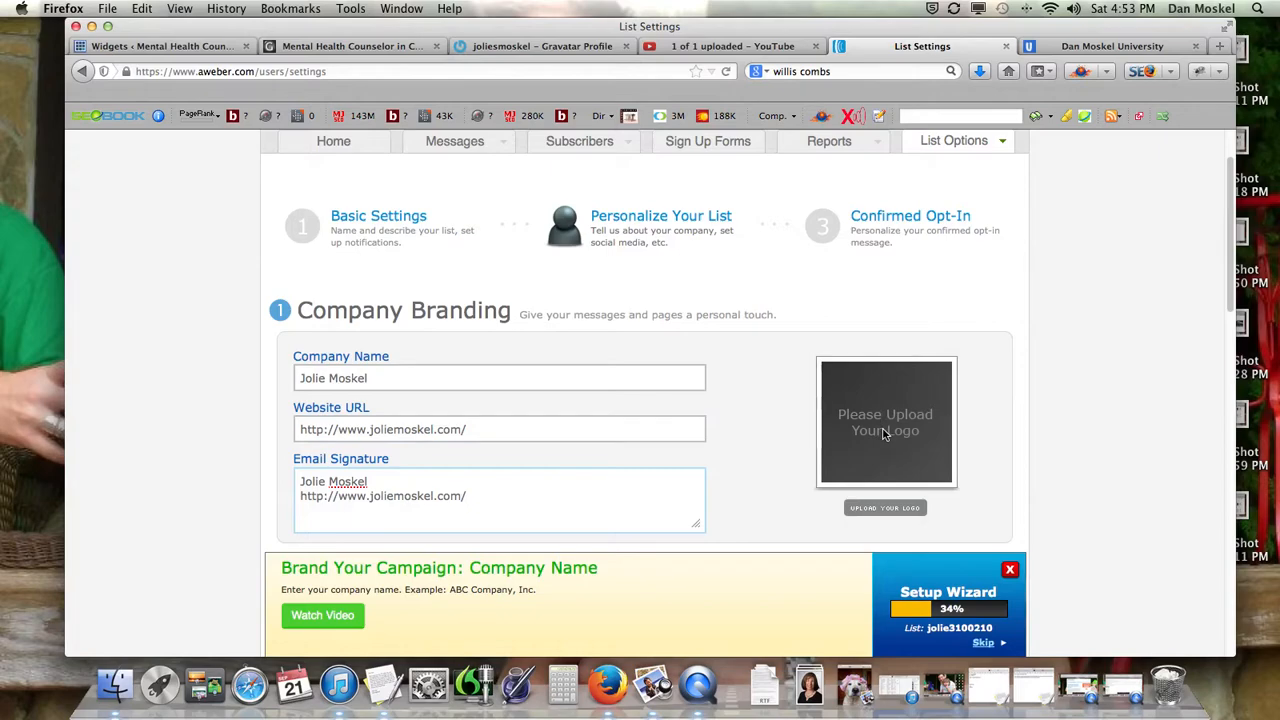
Dismiss the setup wizard prompt and save the Company Branding settings.
scroll(884, 430, "down", 2)
scroll(876, 391, "down", 10)
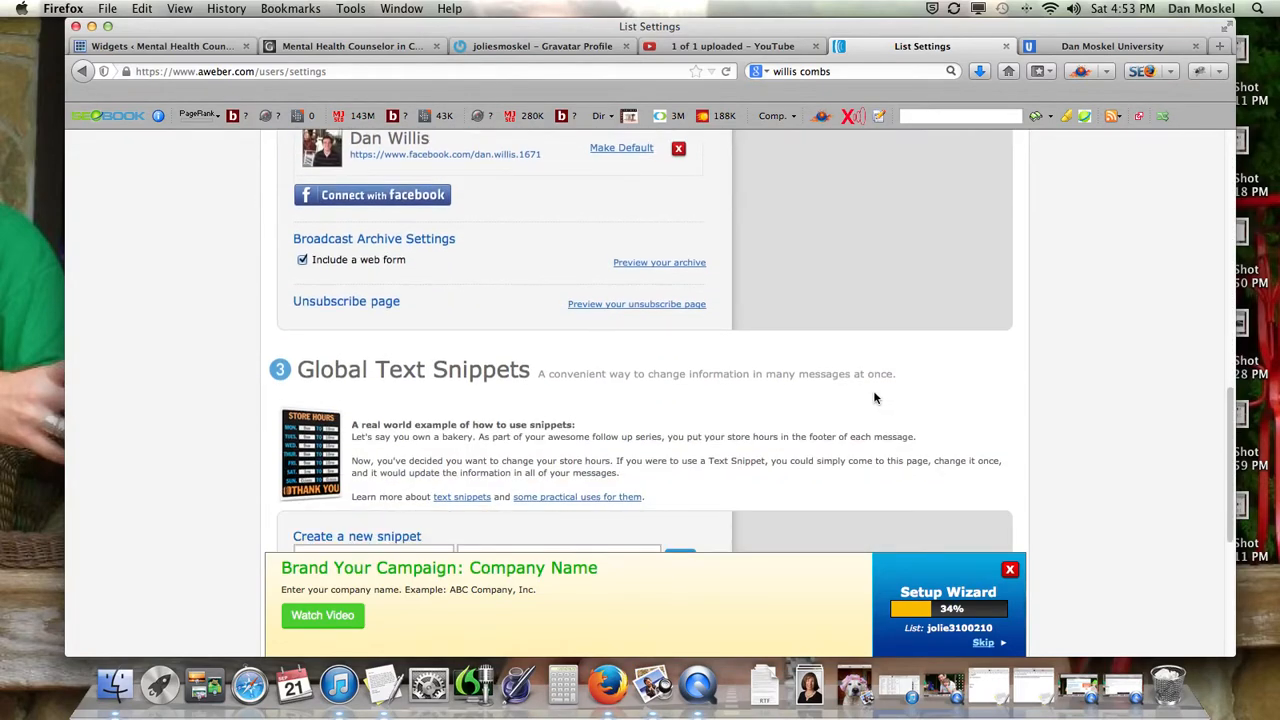
left_click(1009, 569)
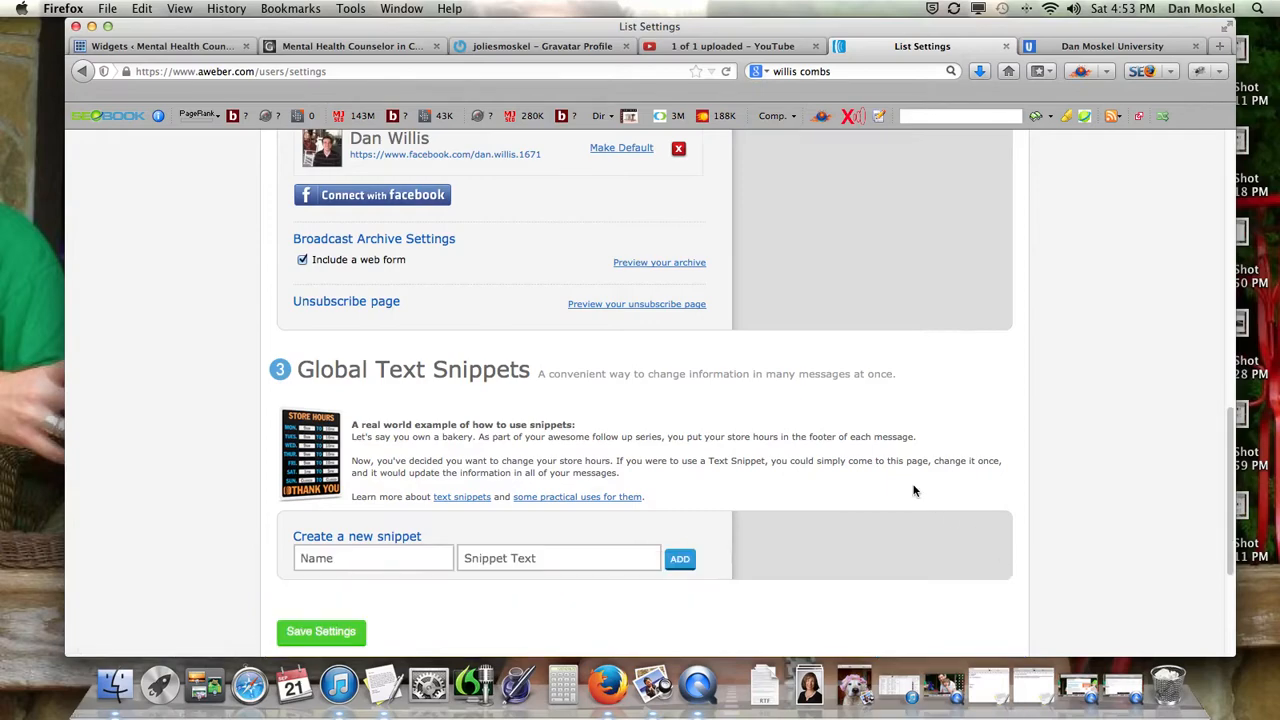
scroll(474, 487, "down", 3)
scroll(385, 518, "up", 10)
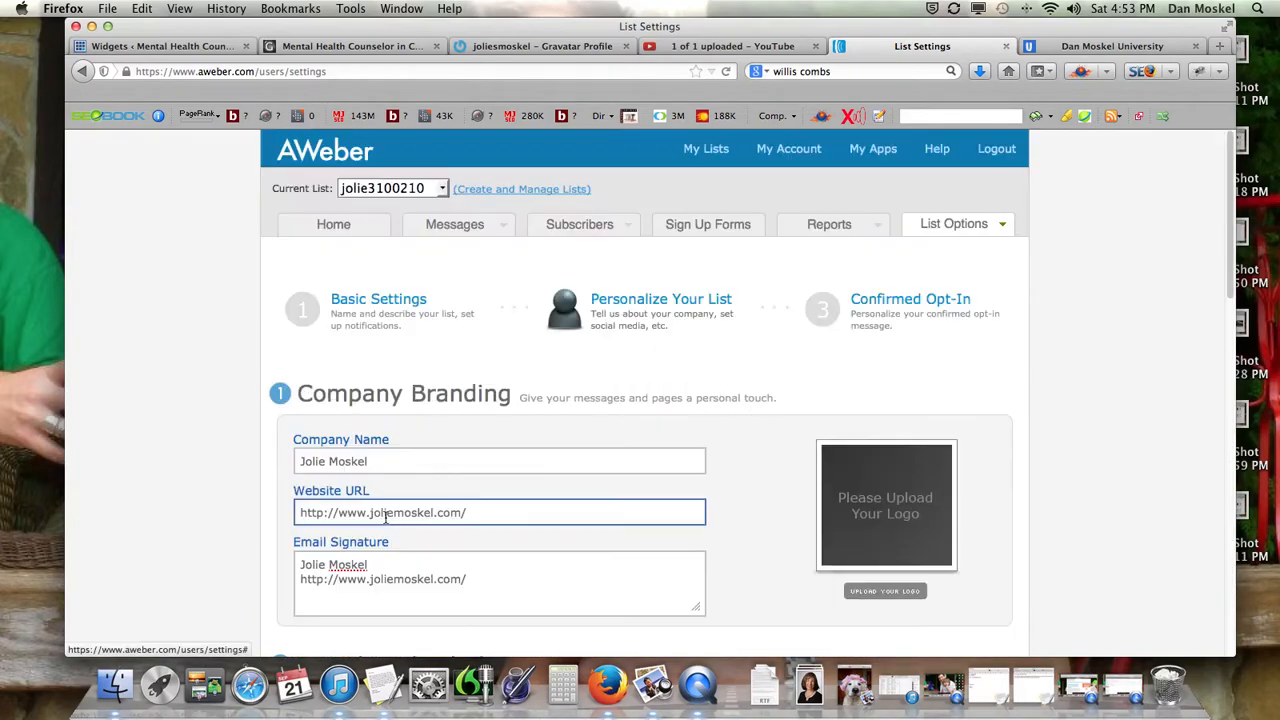
scroll(384, 518, "down", 10)
scroll(383, 521, "down", 3)
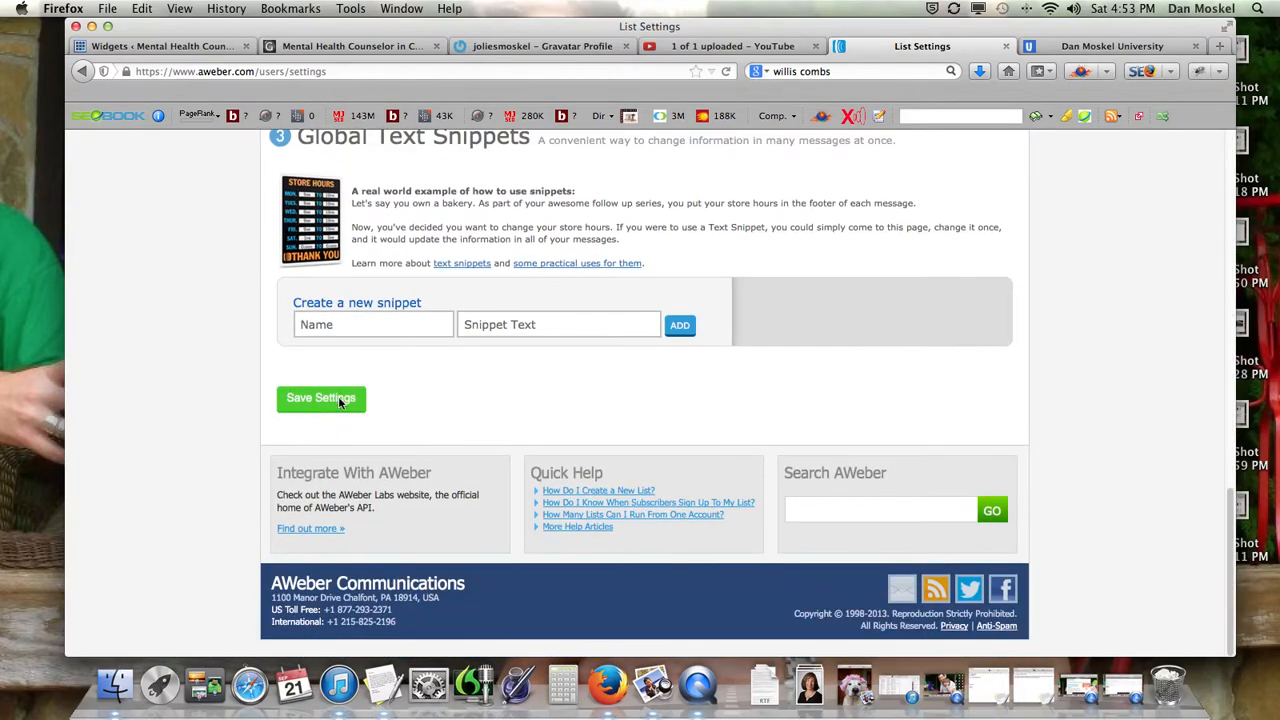
left_click(340, 398)
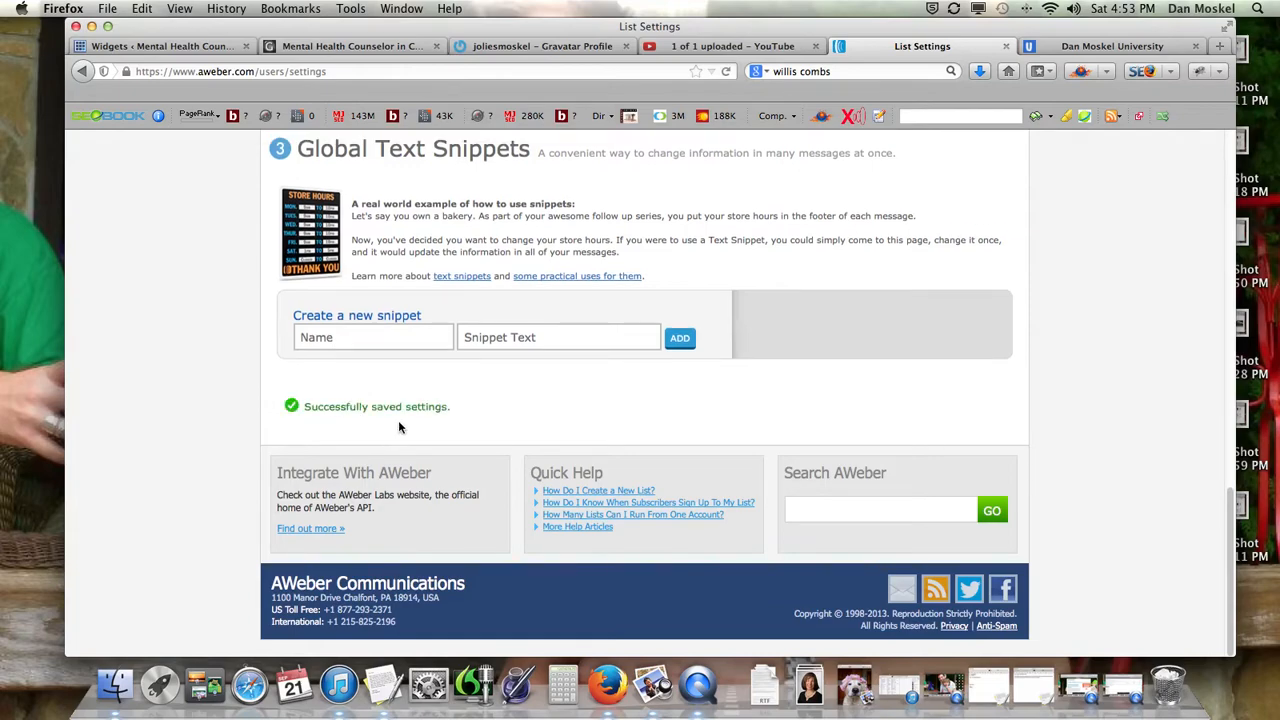
scroll(398, 420, "up", 10)
scroll(404, 426, "up", 10)
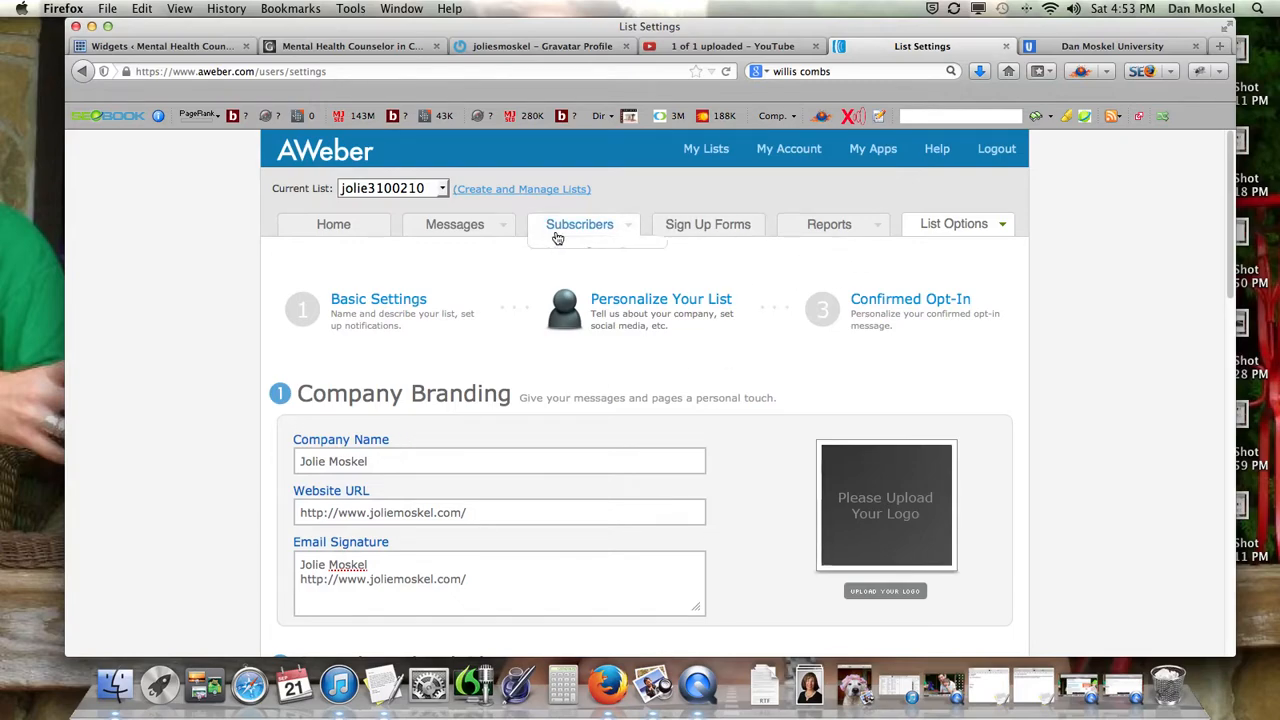
Open Sign Up Forms and start creating the first sign-up form.
left_click(716, 230)
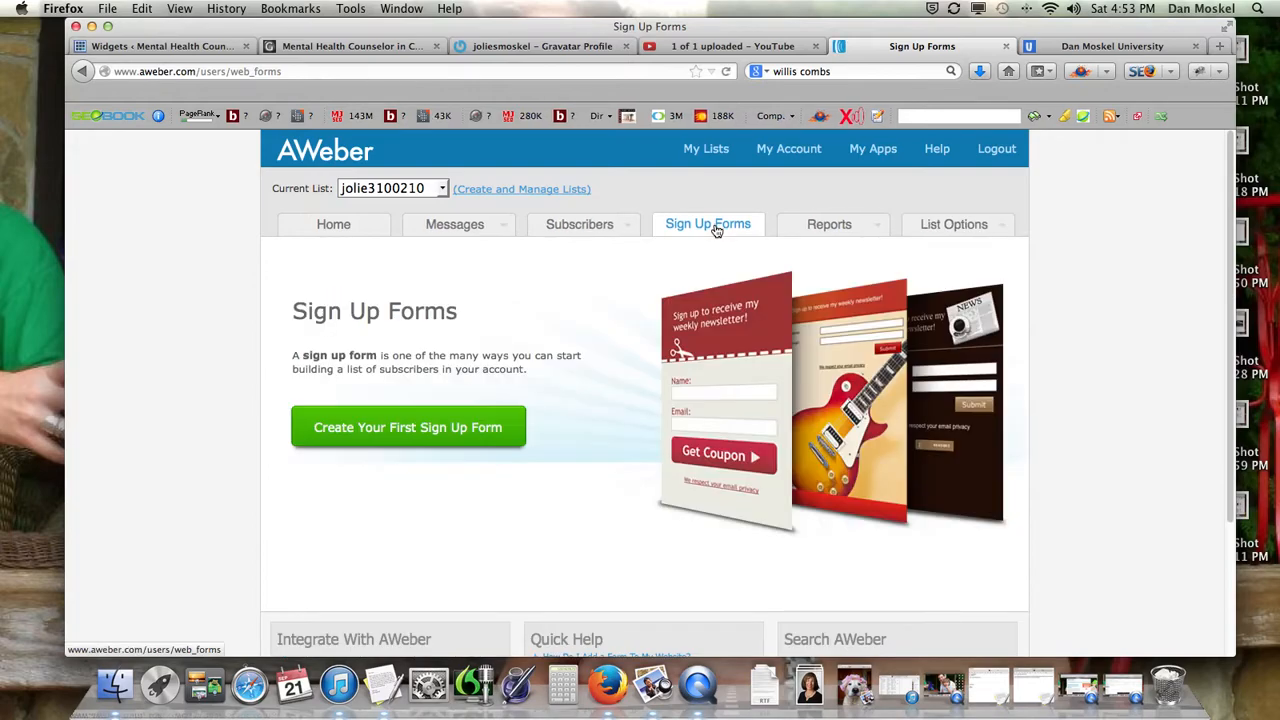
left_click(457, 440)
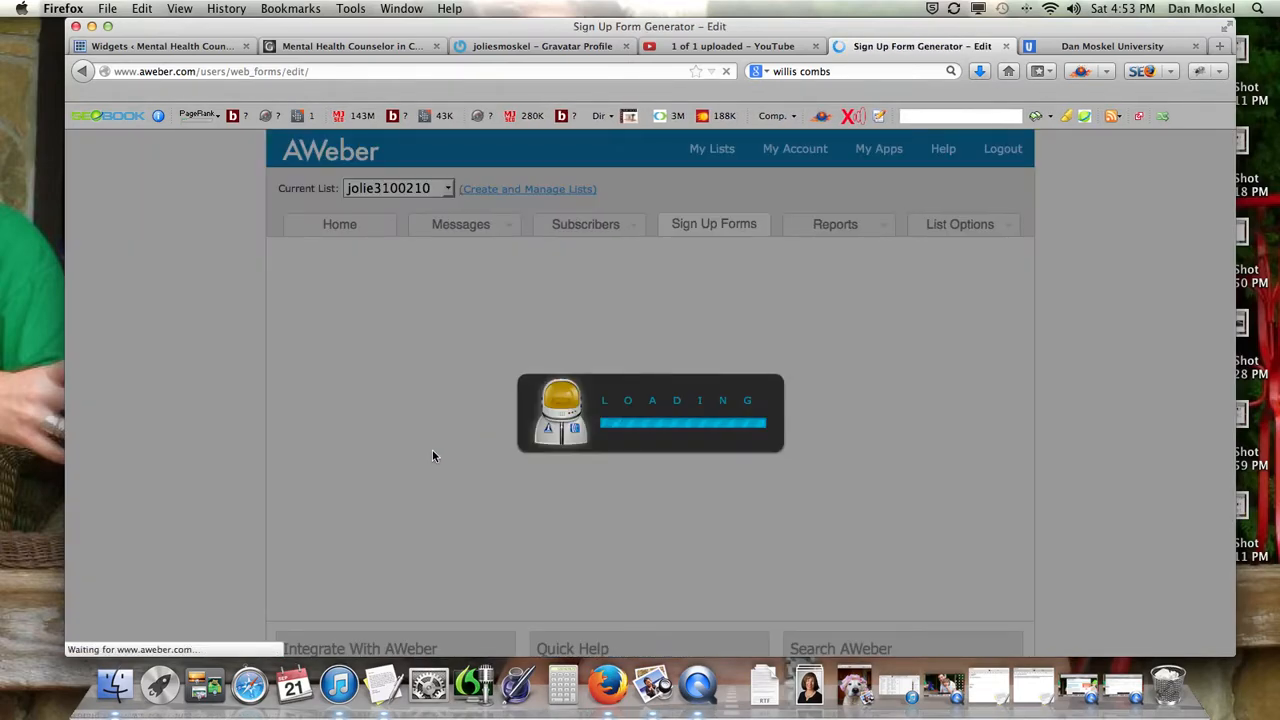
scroll(464, 472, "down", 1)
scroll(464, 472, "down", 1)
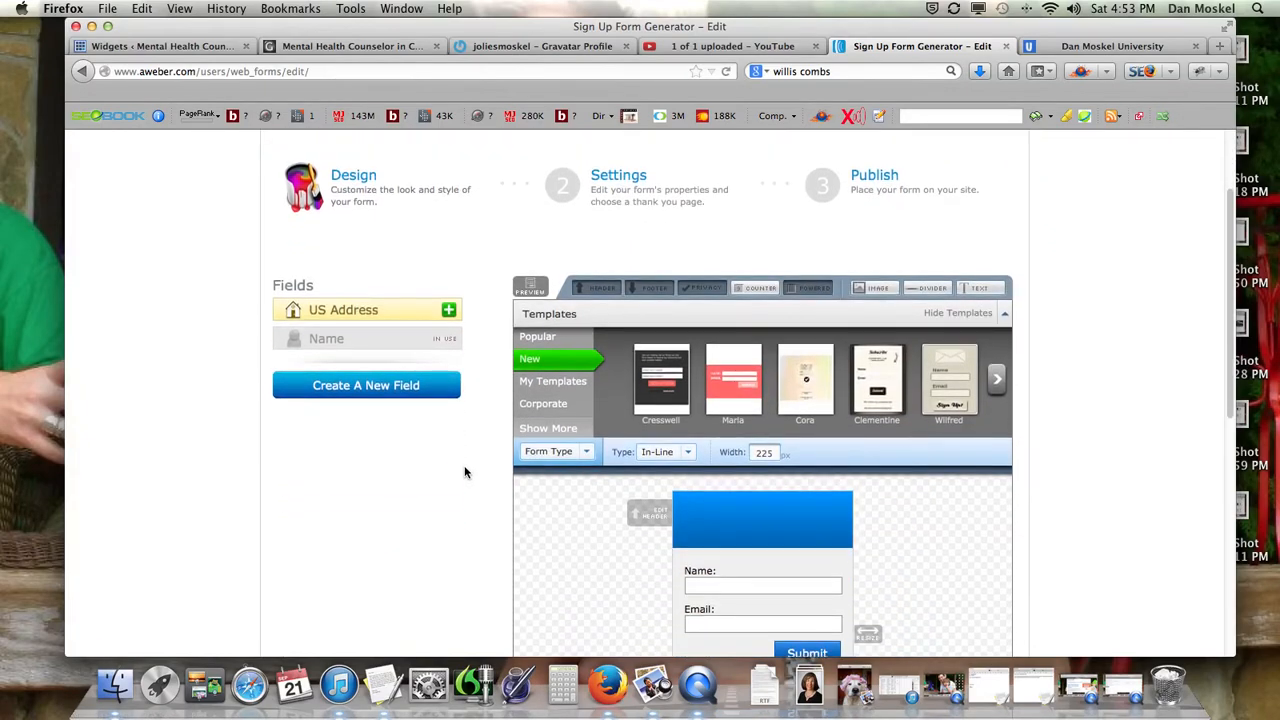
scroll(464, 472, "down", 1)
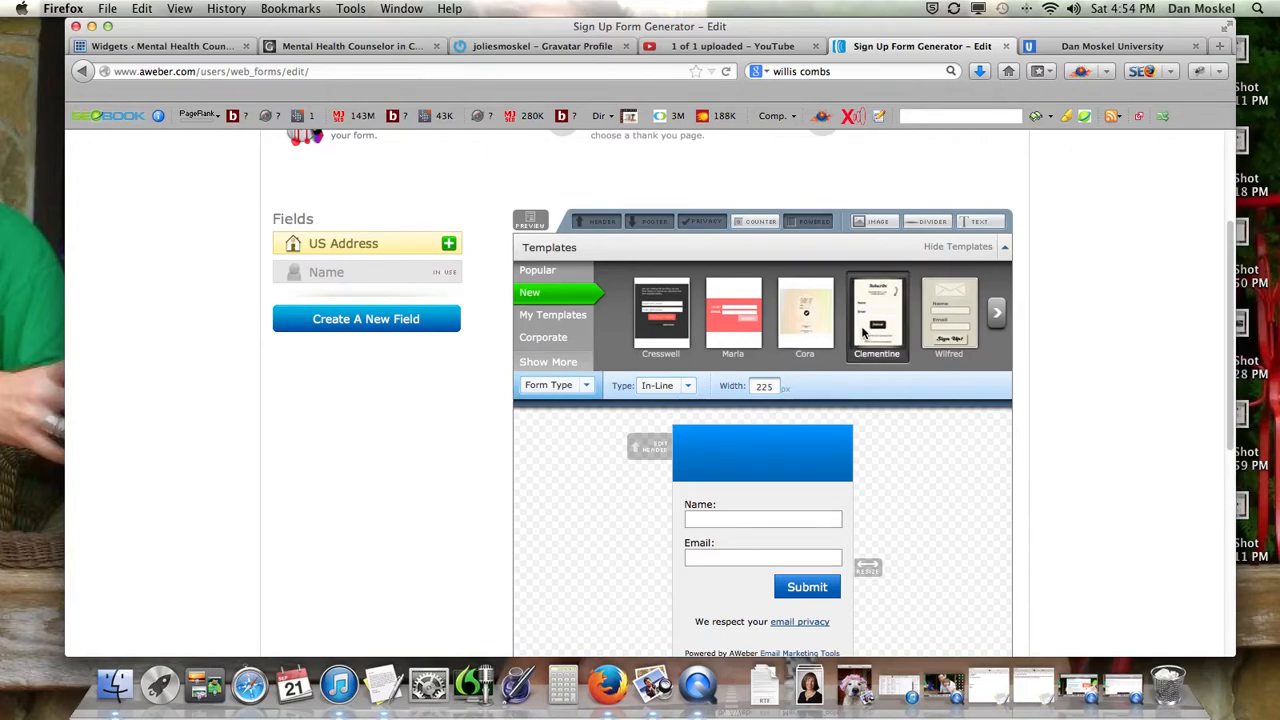
Browse the My Templates, Corporate, Celebration and New template categories.
left_click(558, 313)
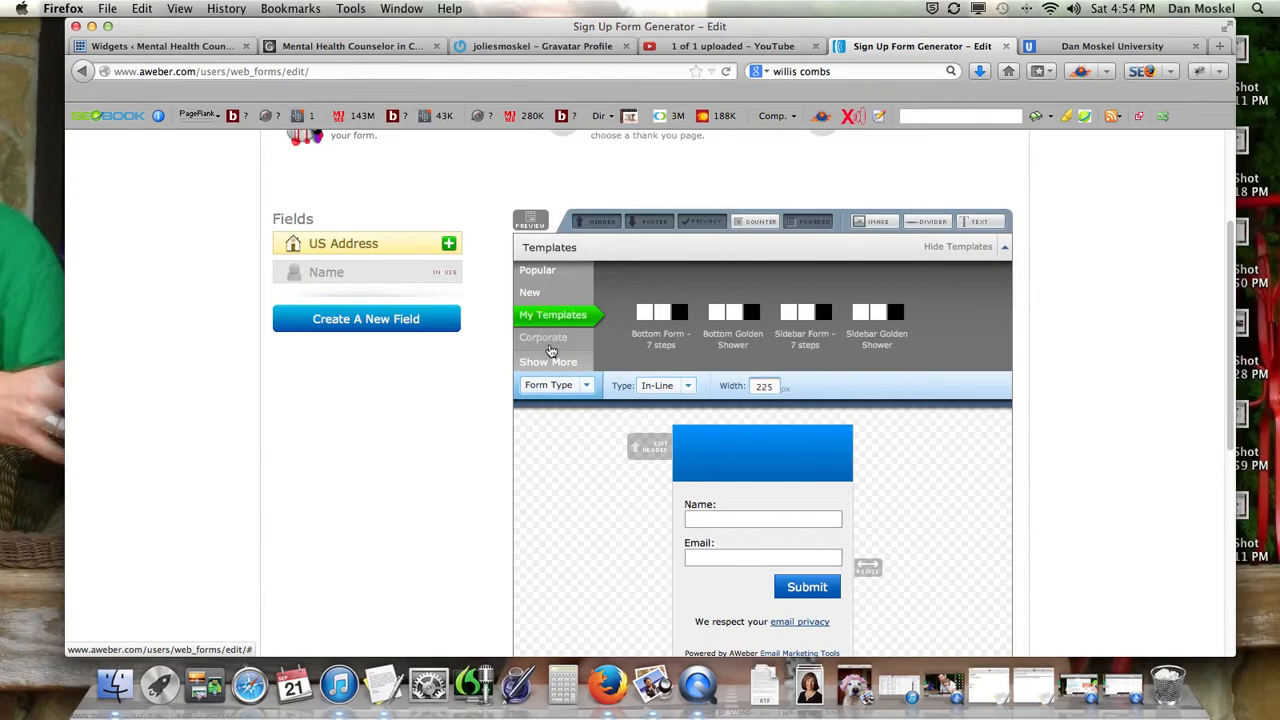
left_click(548, 337)
left_click(553, 361)
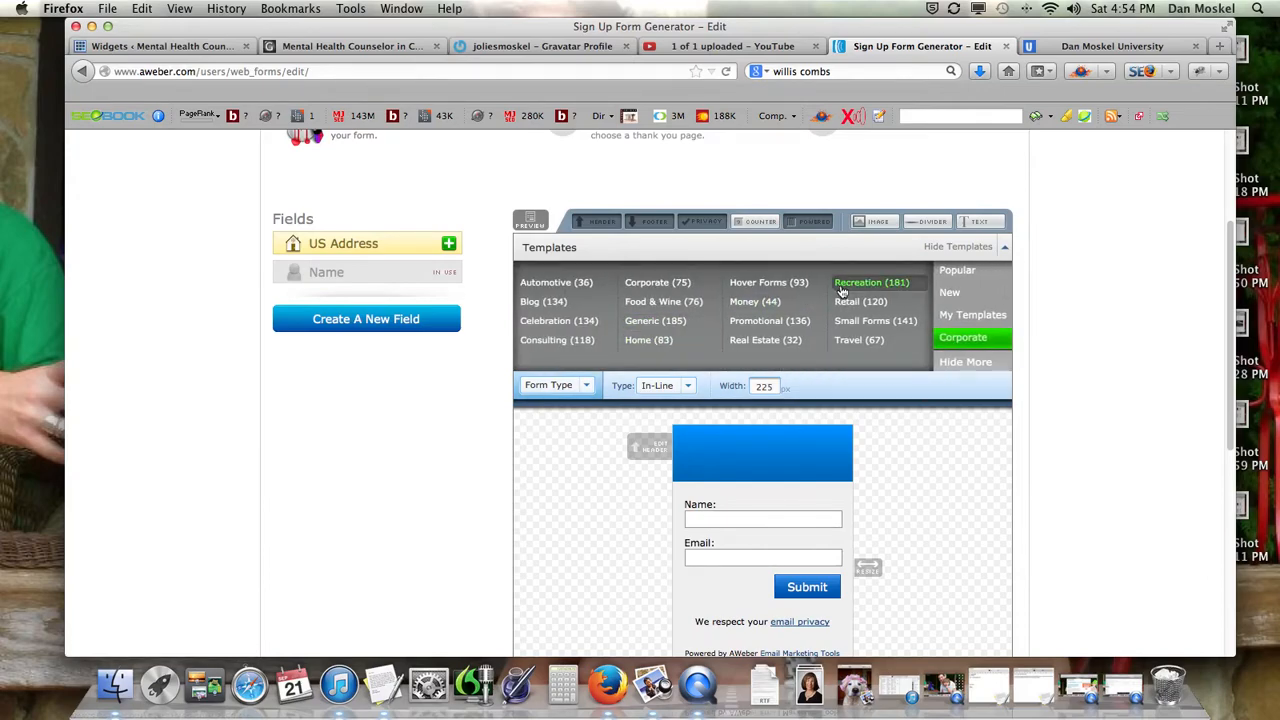
left_click(565, 327)
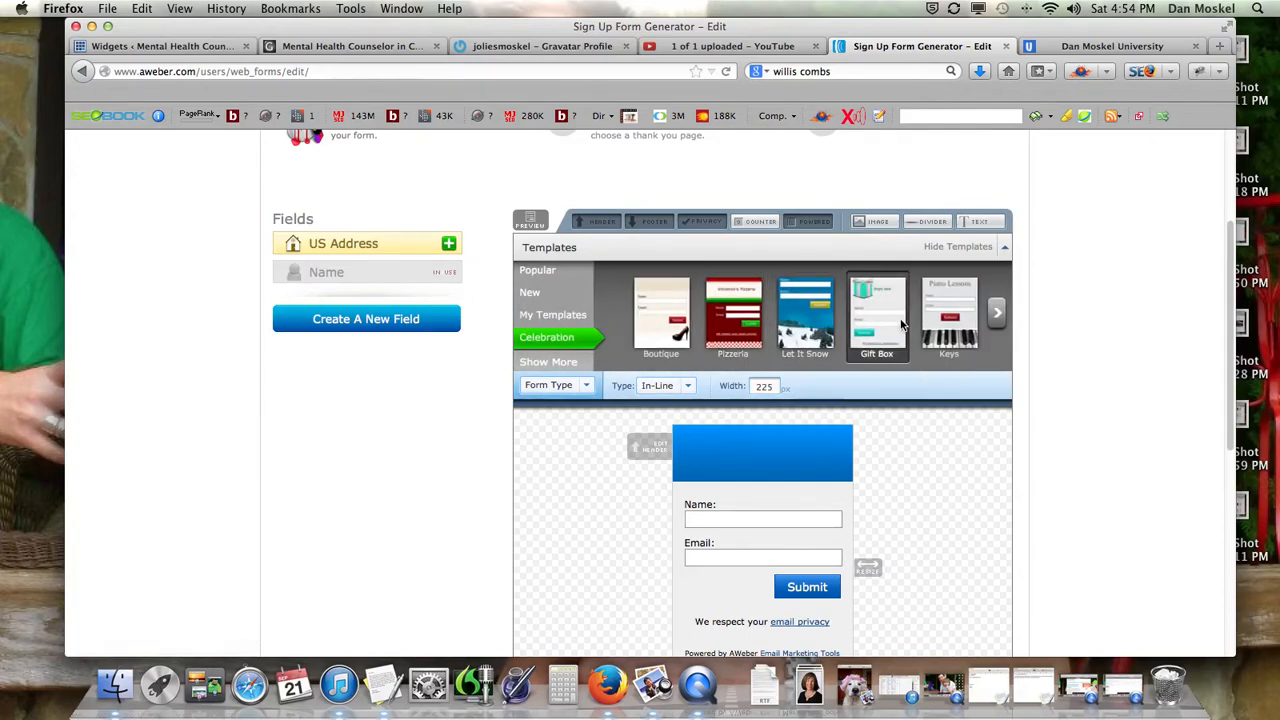
left_click(997, 313)
left_click(999, 313)
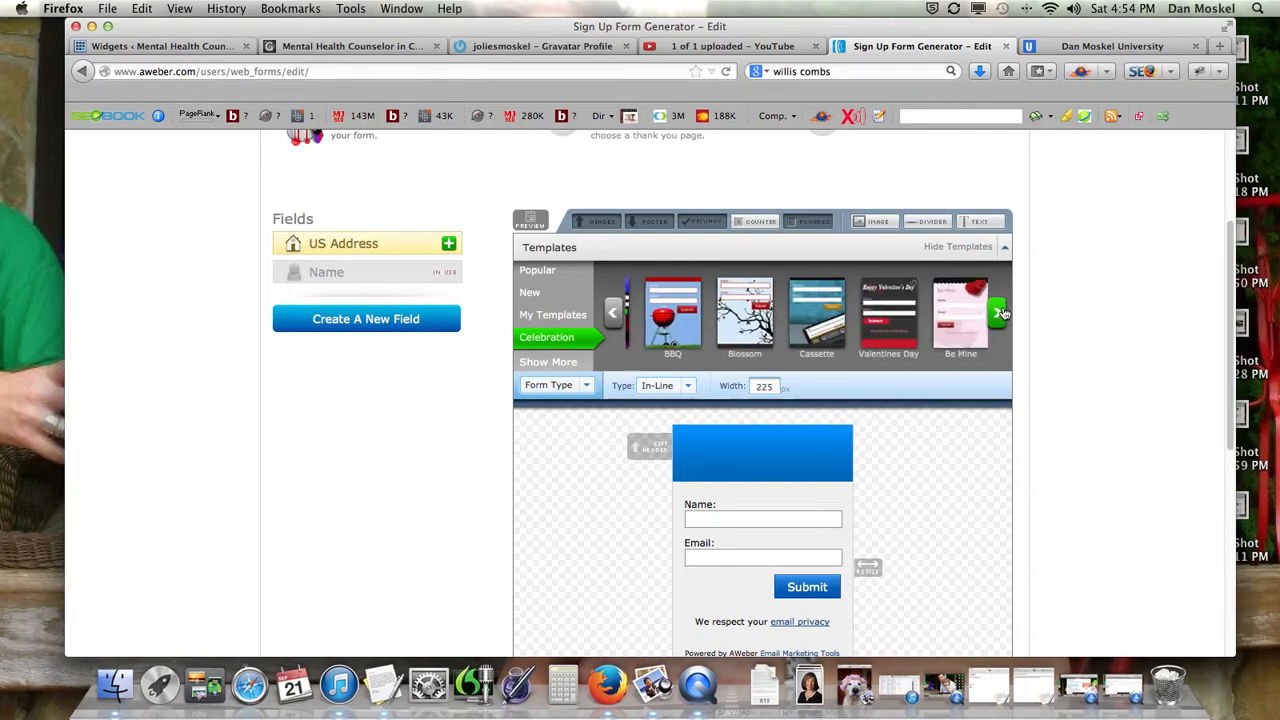
left_click(548, 315)
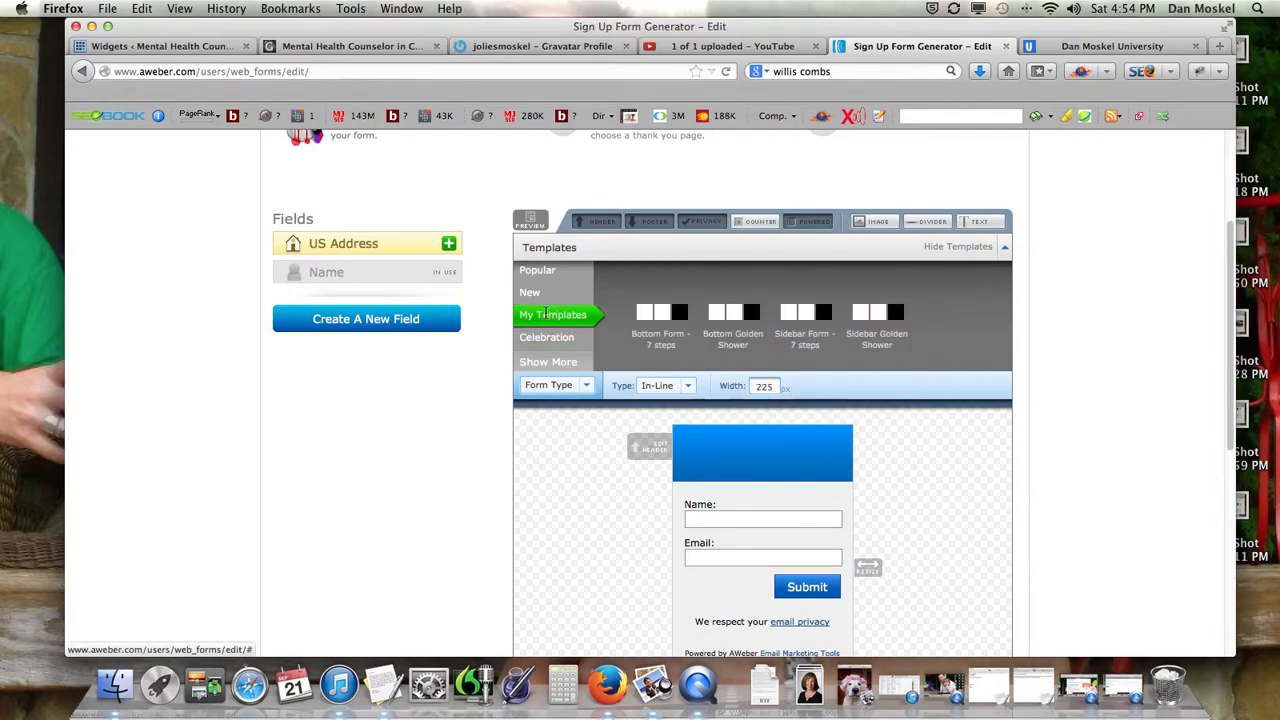
left_click(538, 293)
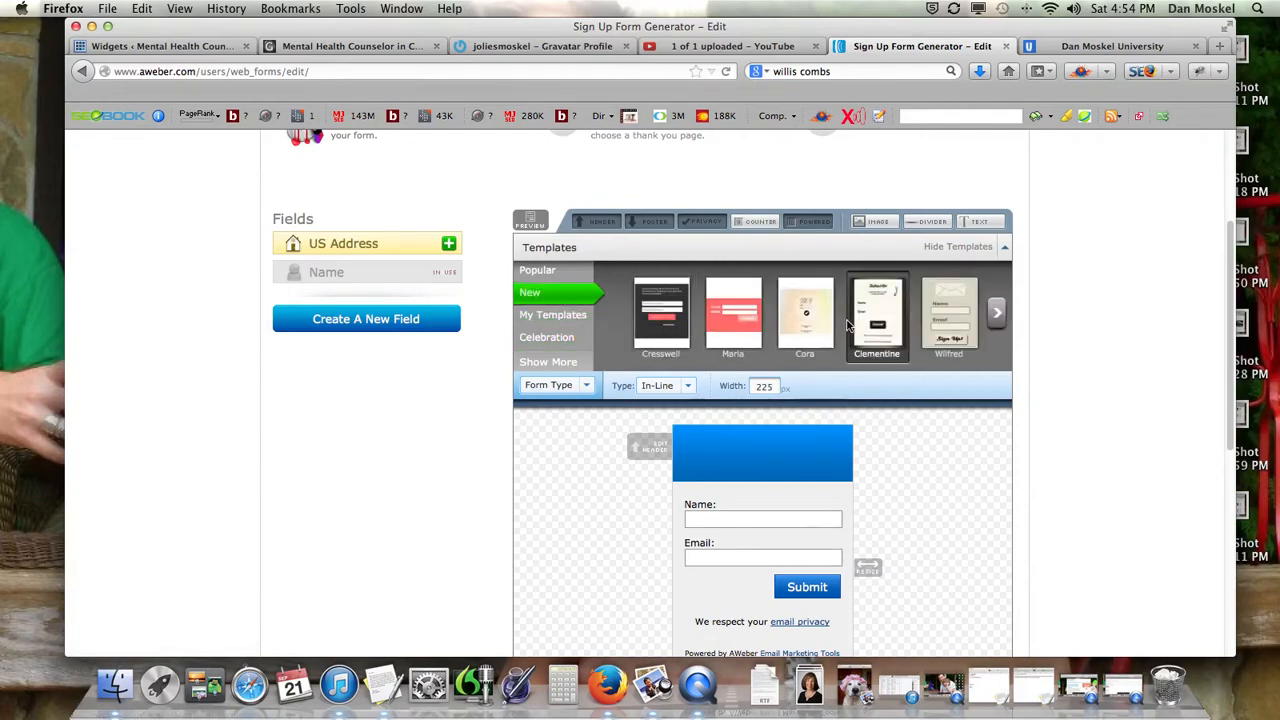
left_click(996, 316)
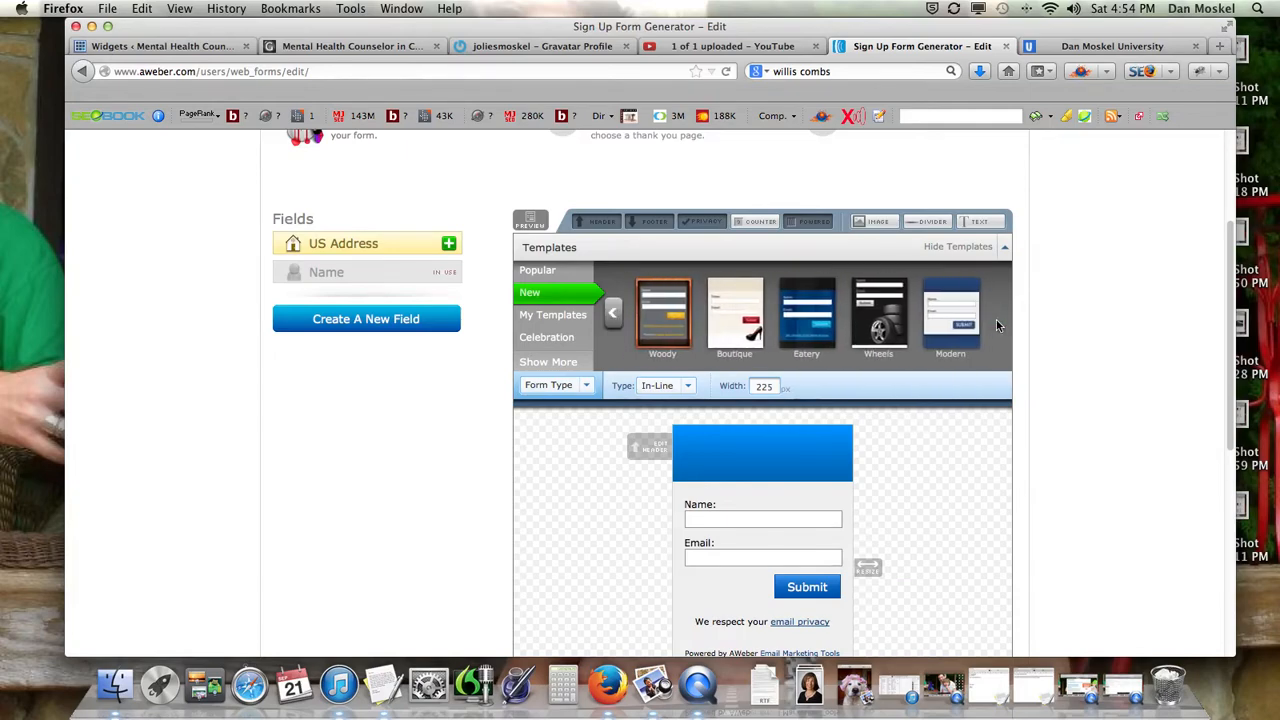
left_click(614, 317)
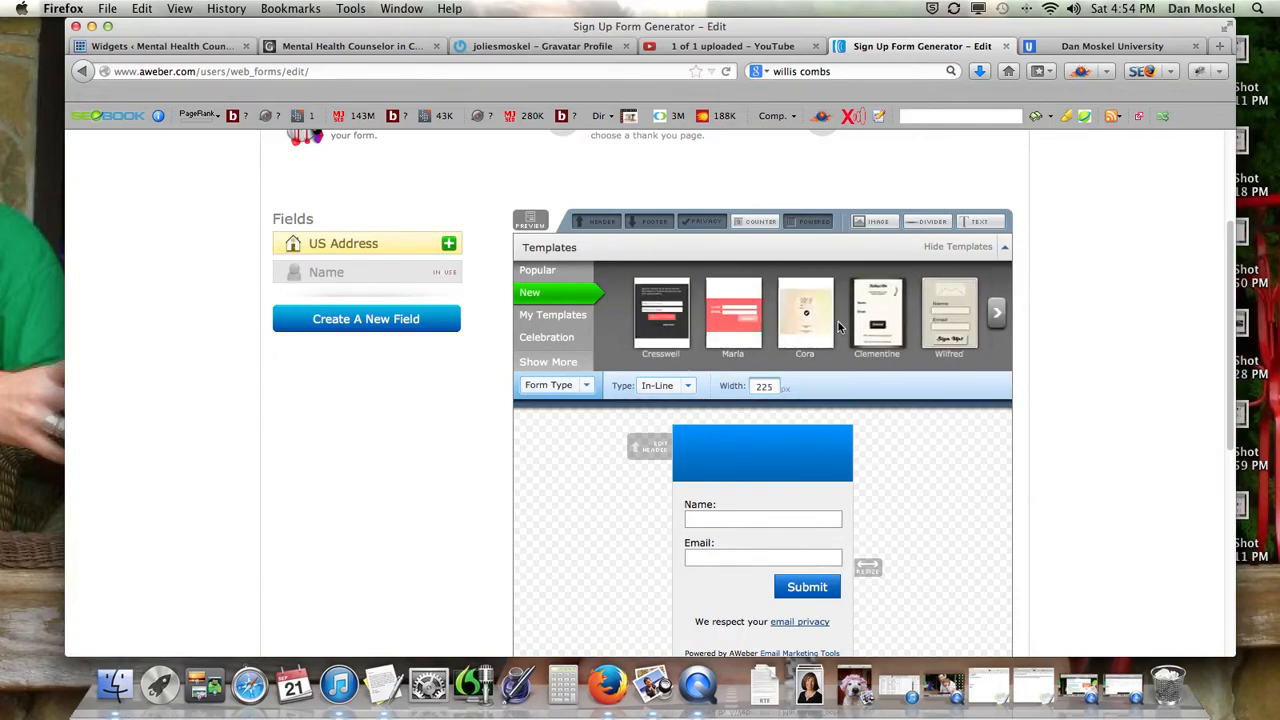
Preview Clementine, then load the Wilfred template in its cream colour style.
left_click(878, 313)
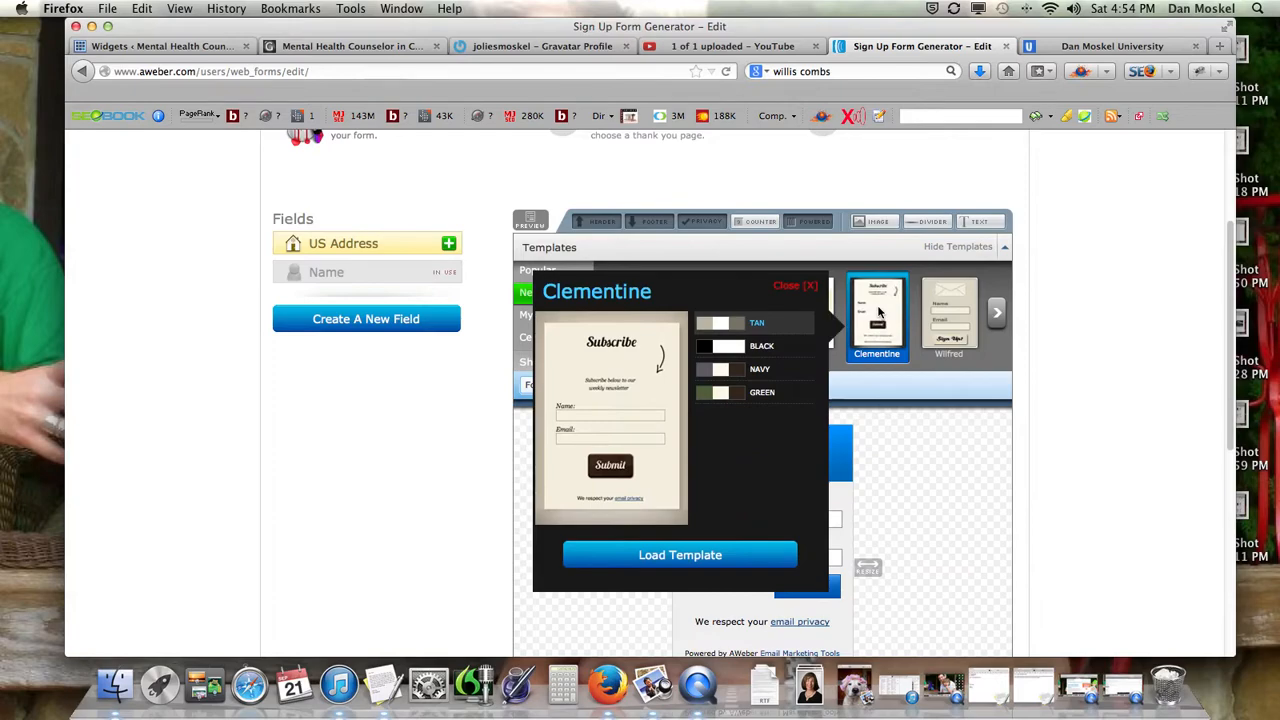
left_click(792, 290)
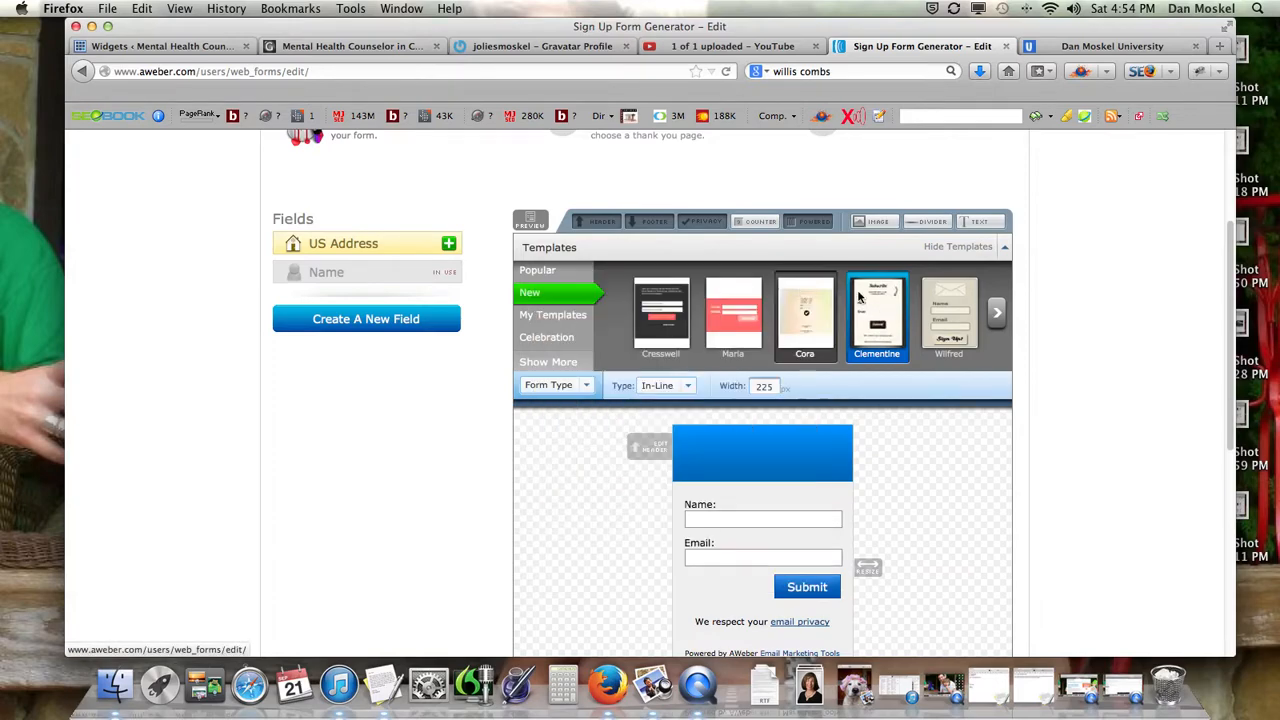
left_click(942, 310)
left_click(834, 356)
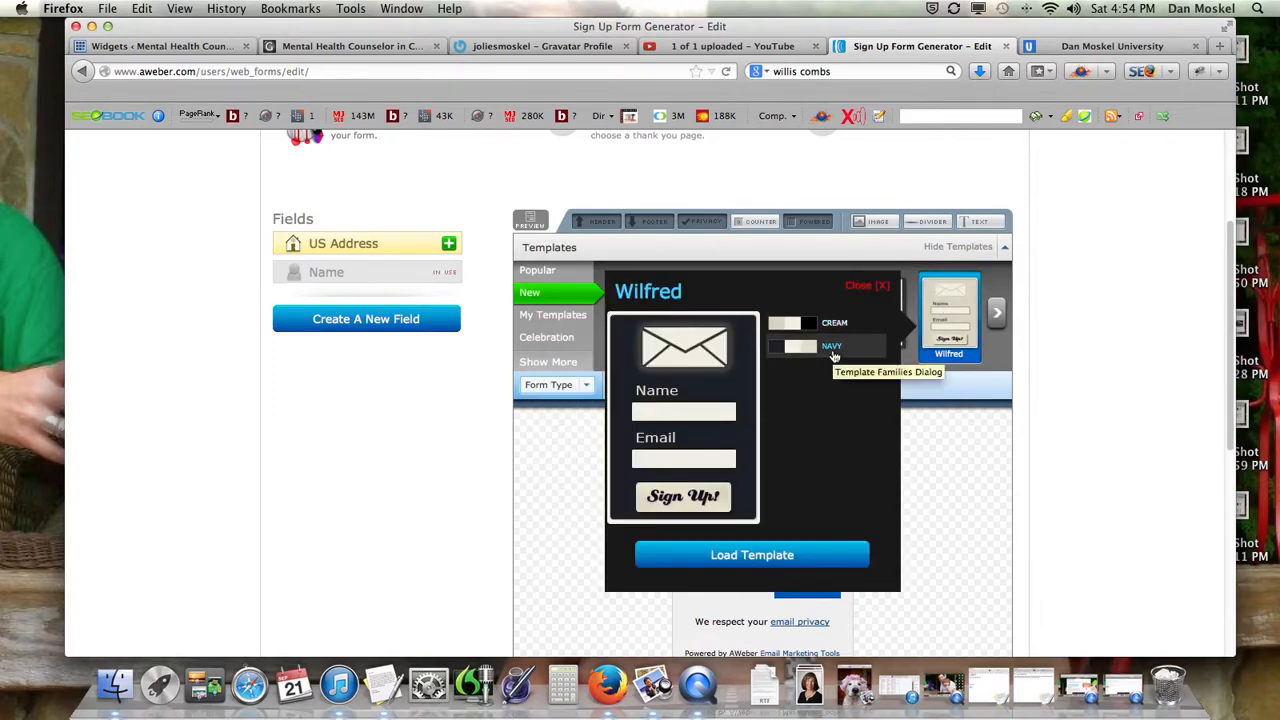
left_click(832, 324)
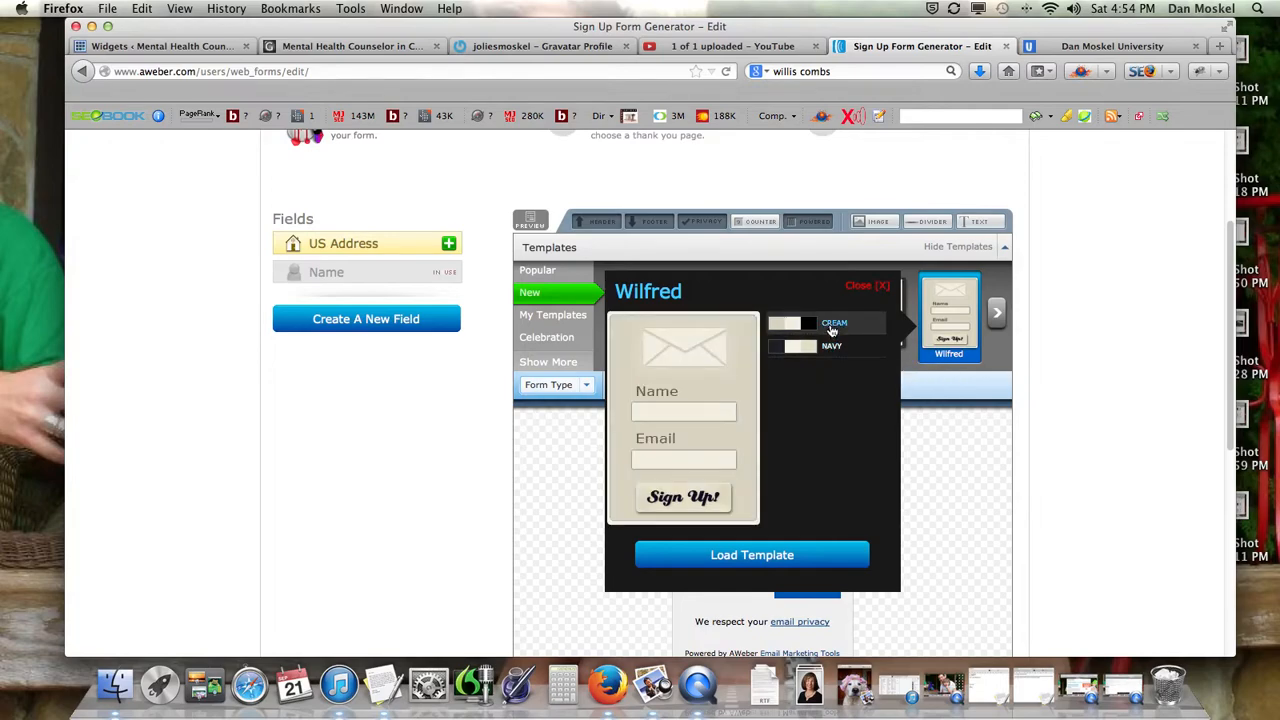
left_click(777, 556)
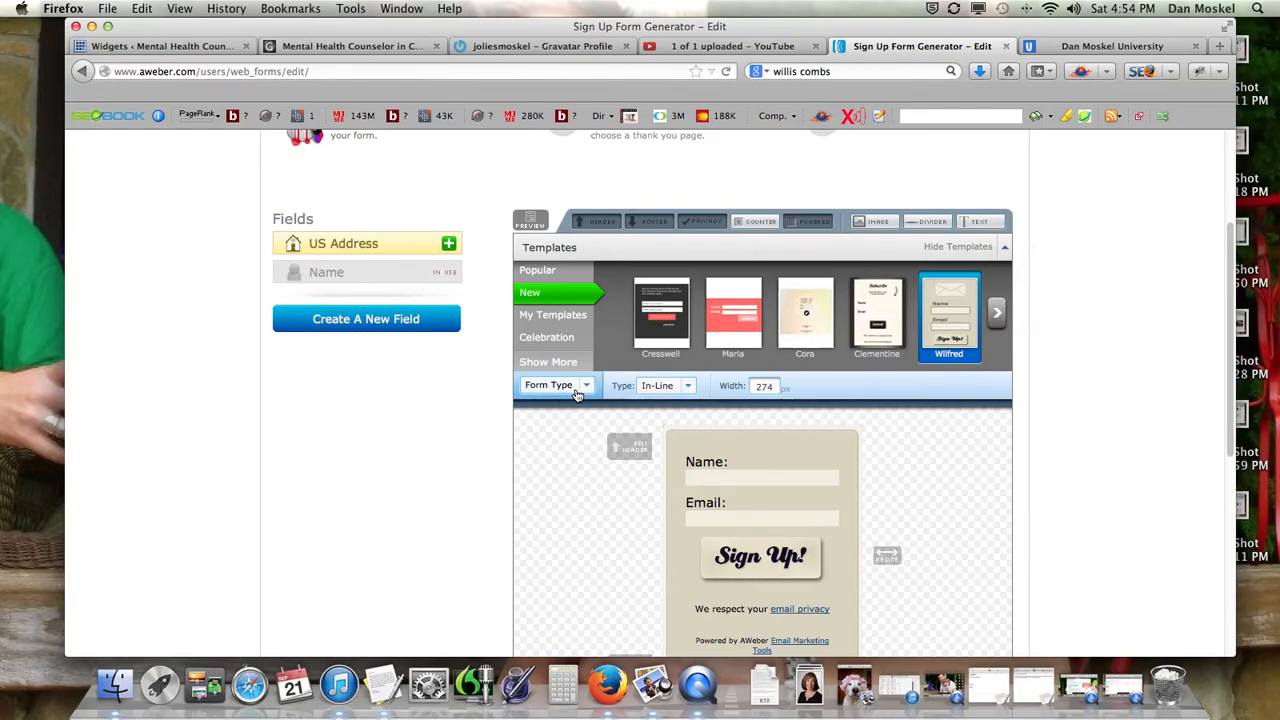
left_click(672, 339)
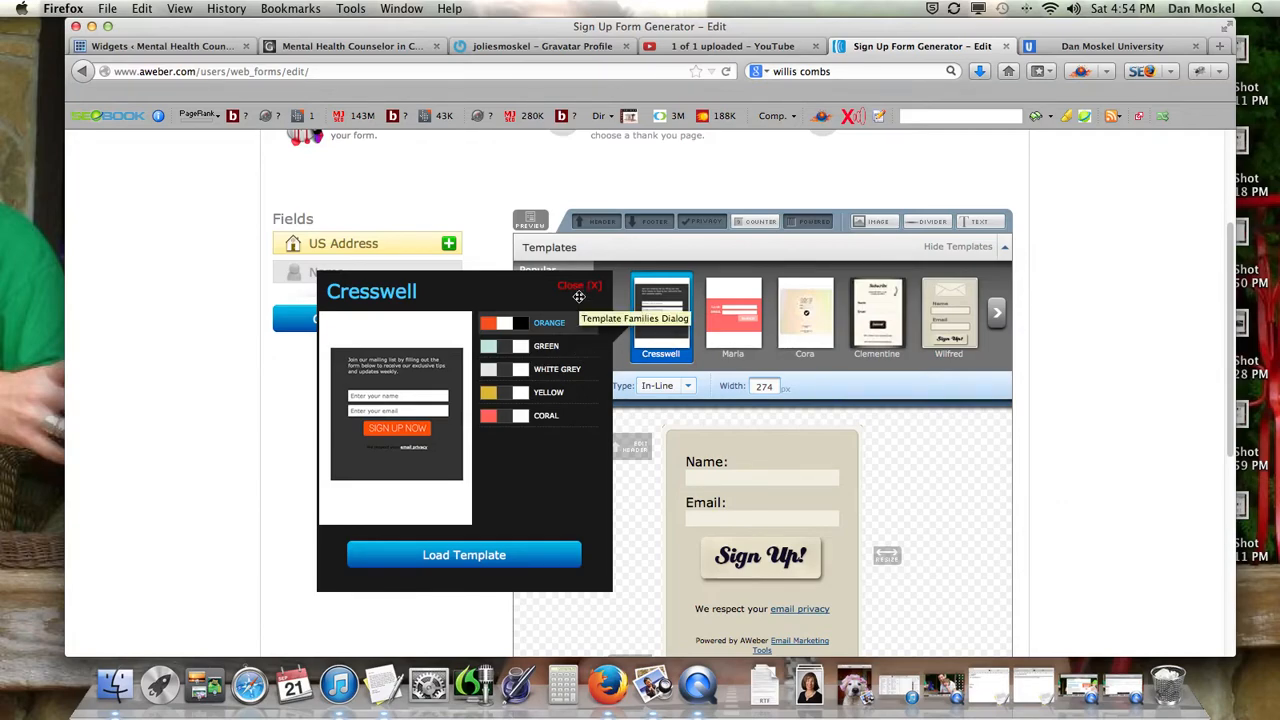
left_click(540, 346)
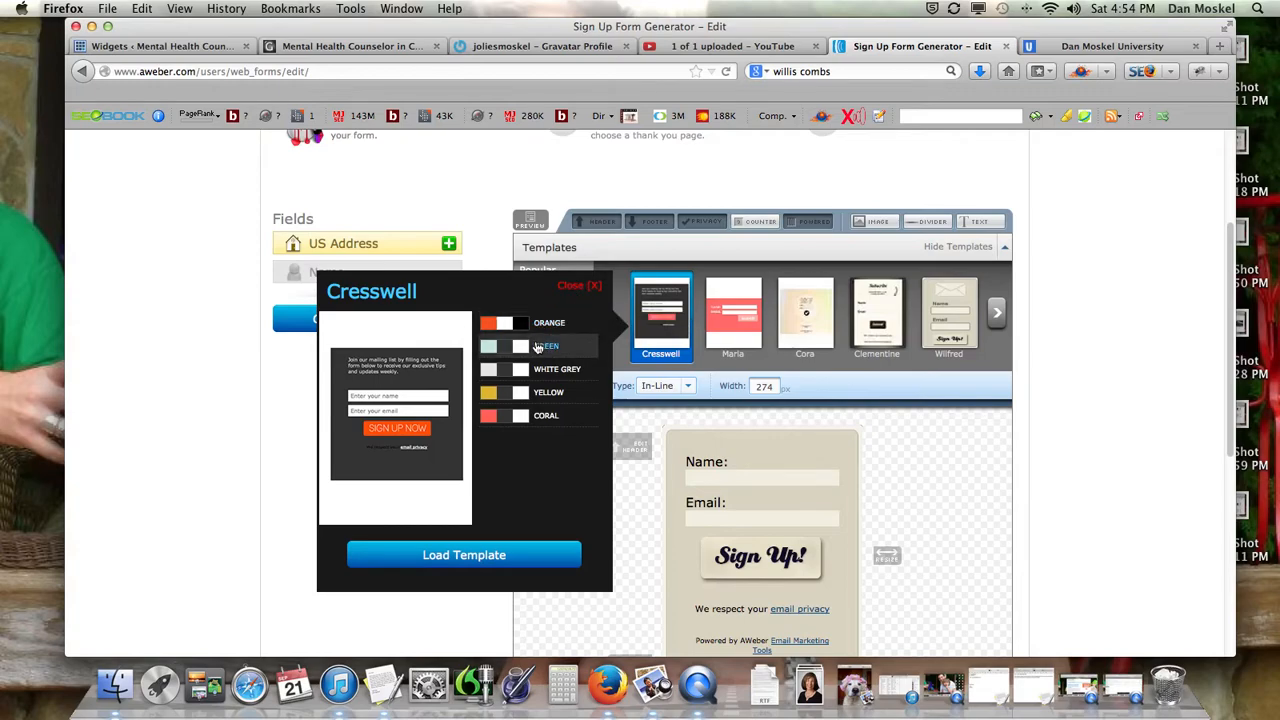
left_click(543, 372)
left_click(540, 396)
left_click(540, 416)
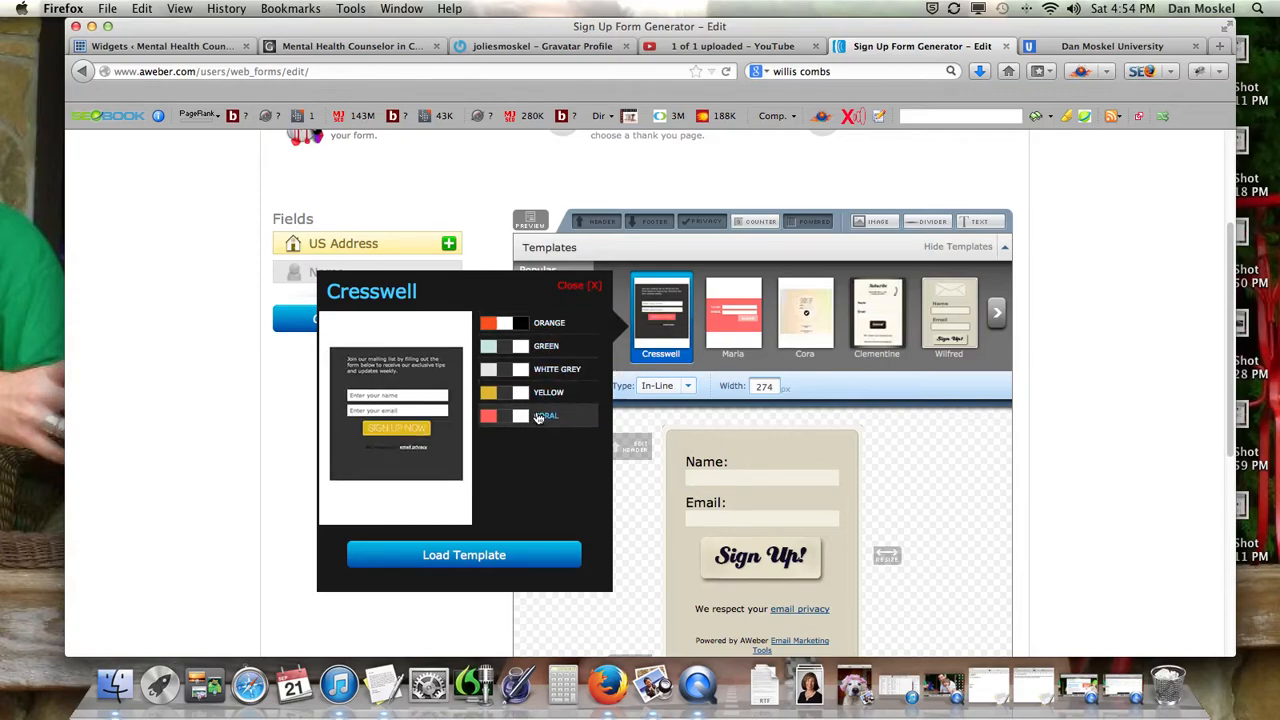
left_click(533, 348)
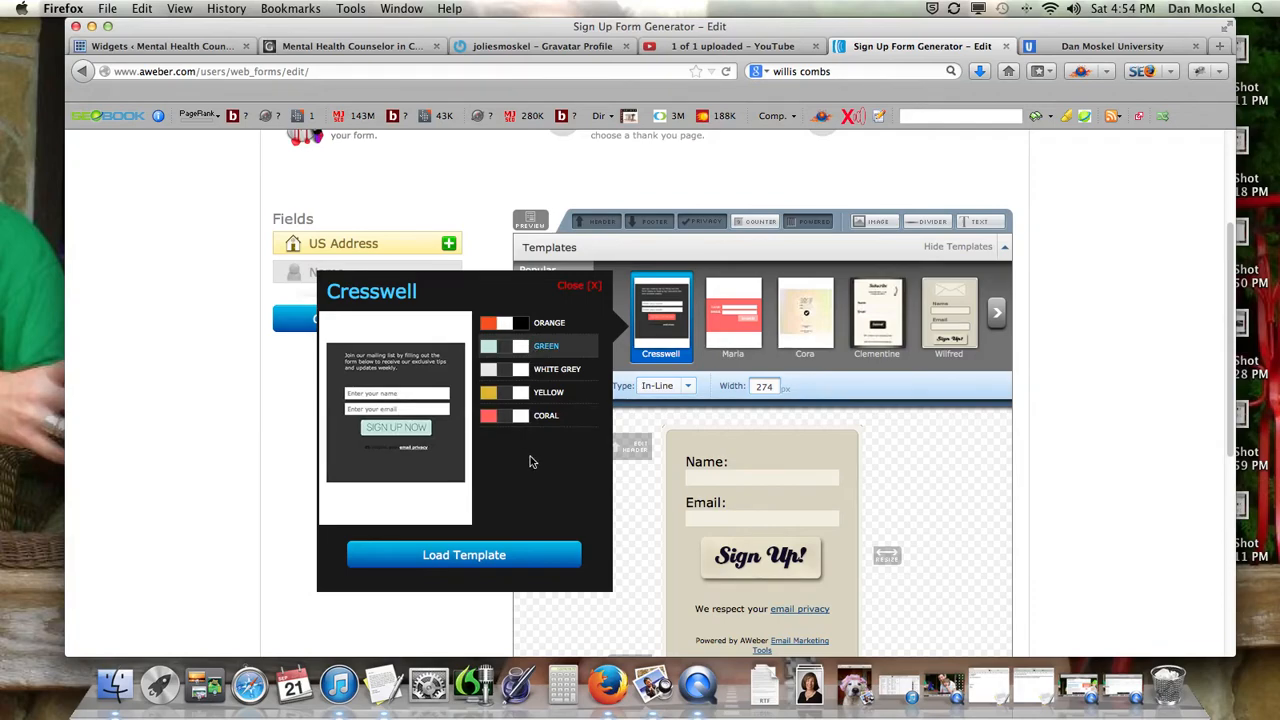
left_click(574, 287)
scroll(660, 405, "down", 2)
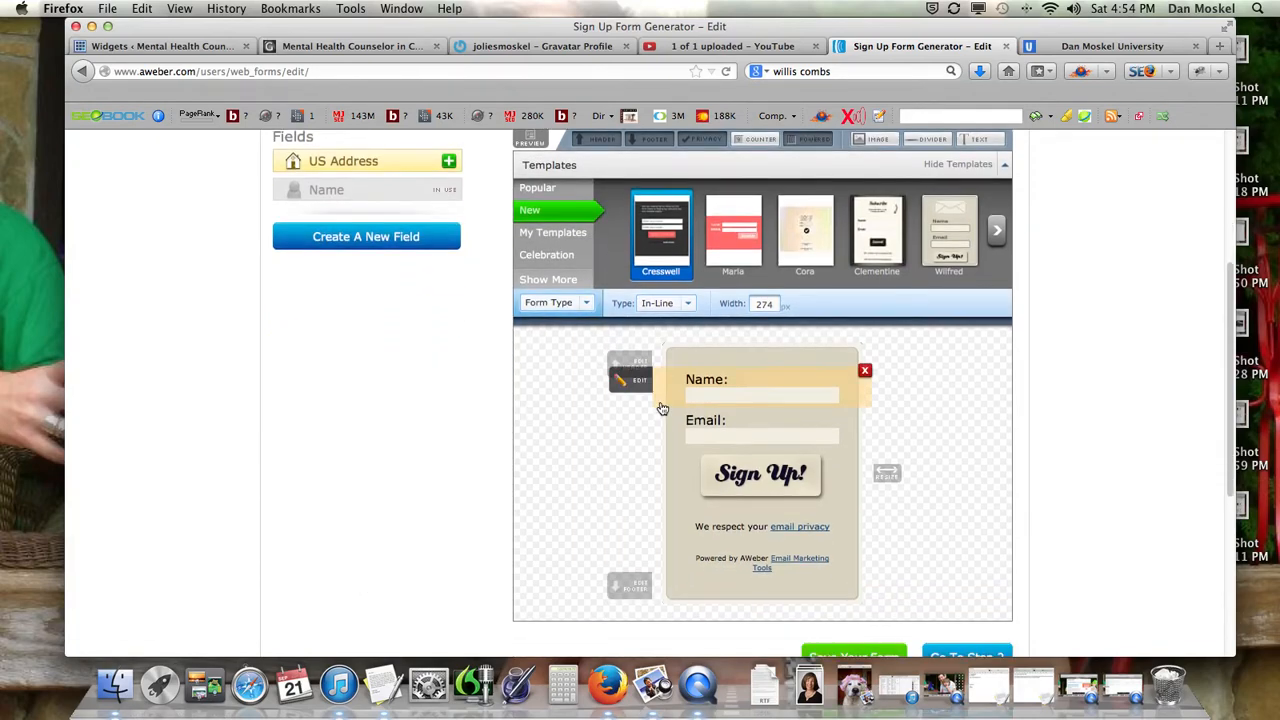
left_click(444, 52)
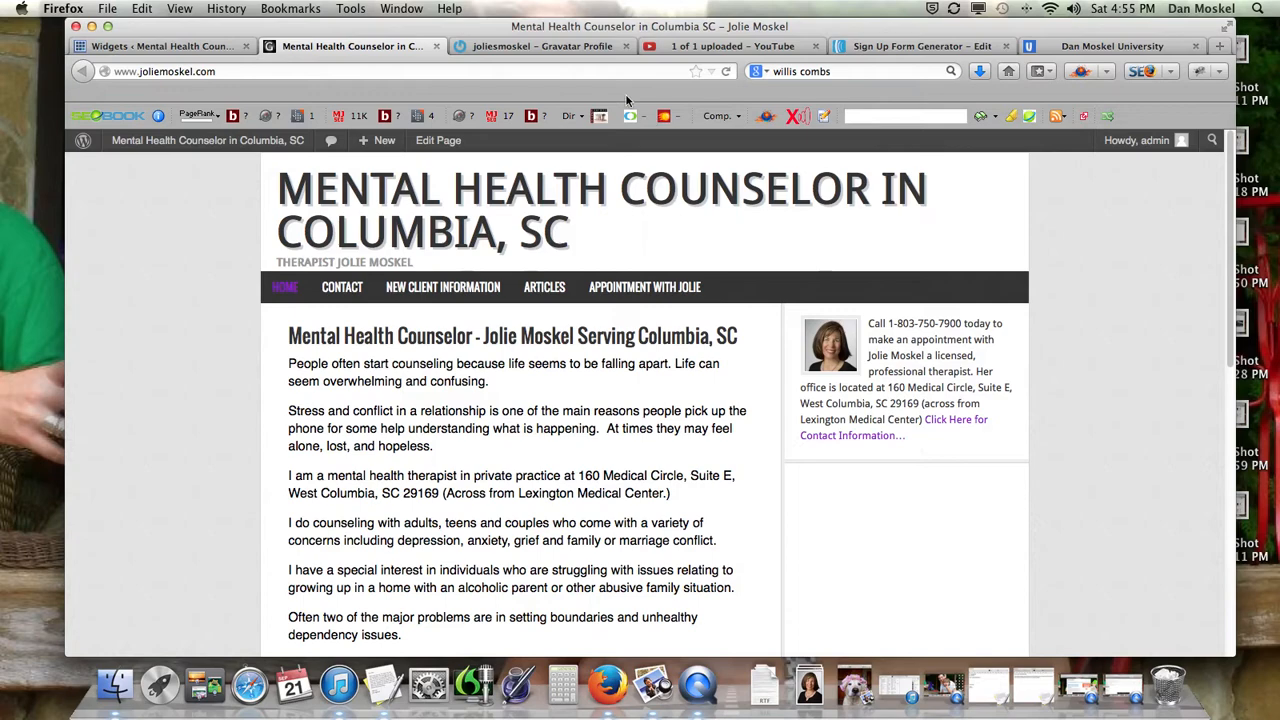
left_click(868, 50)
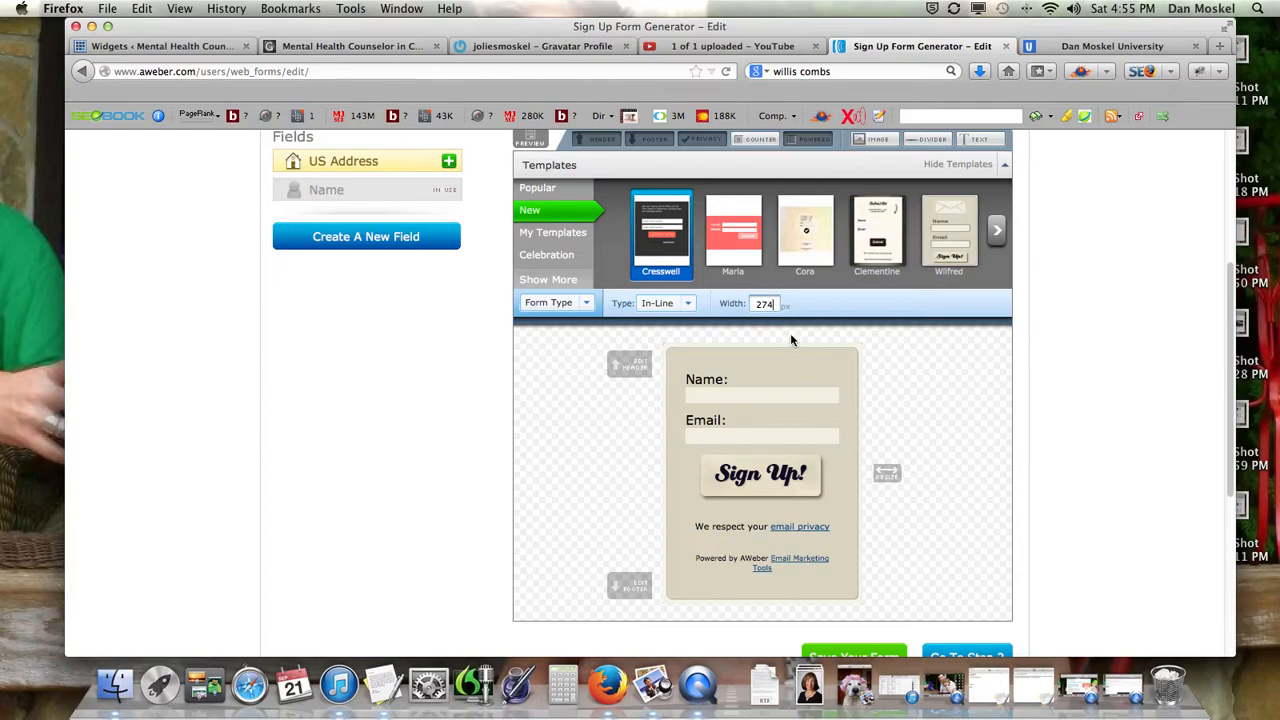
Clear the header's stray text and type a centred 'Sign Up for [owner's name]'s Newsletter' title.
left_click(636, 366)
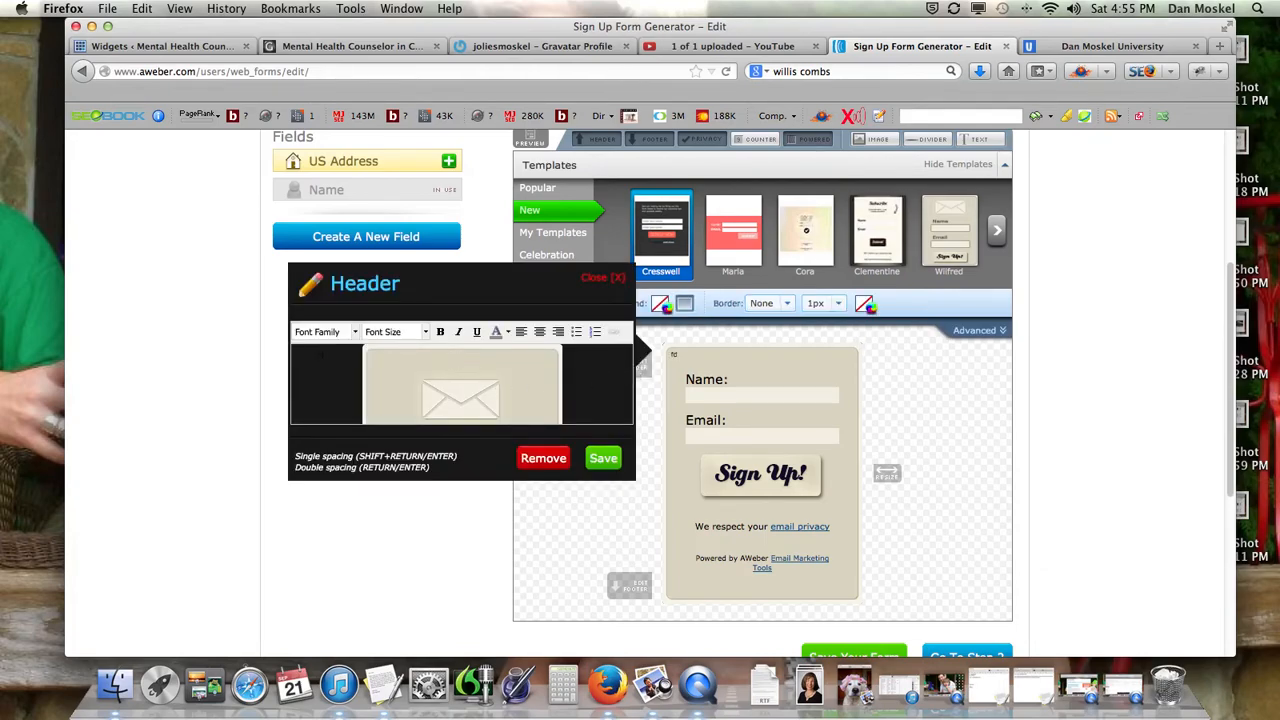
left_click(597, 285)
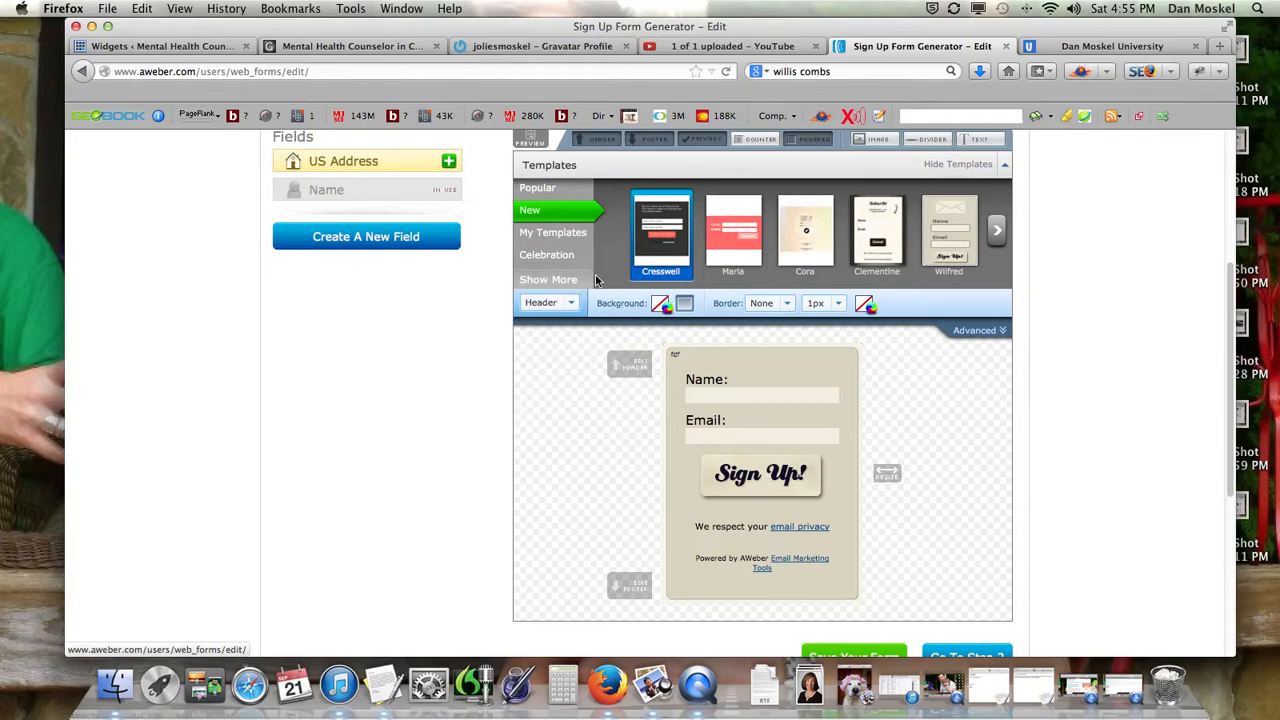
left_click(688, 358)
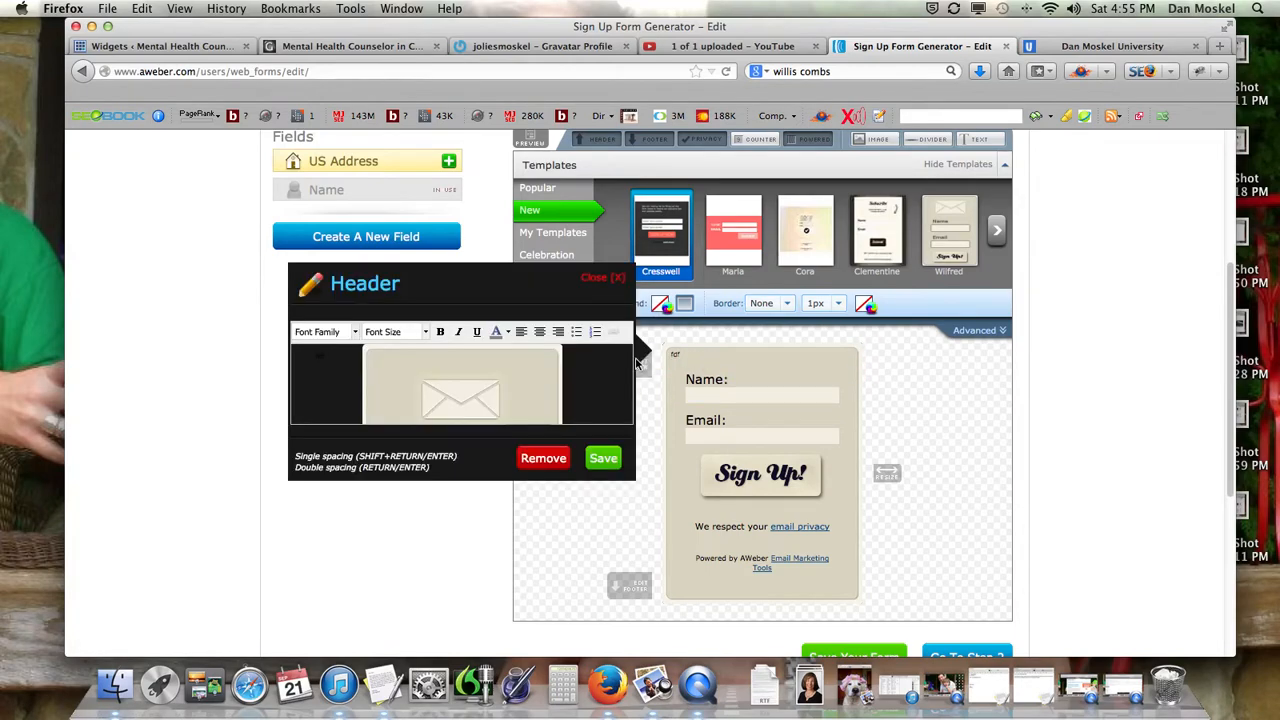
left_click_drag(369, 352, 238, 342)
key("BackSpace")
left_click(541, 335)
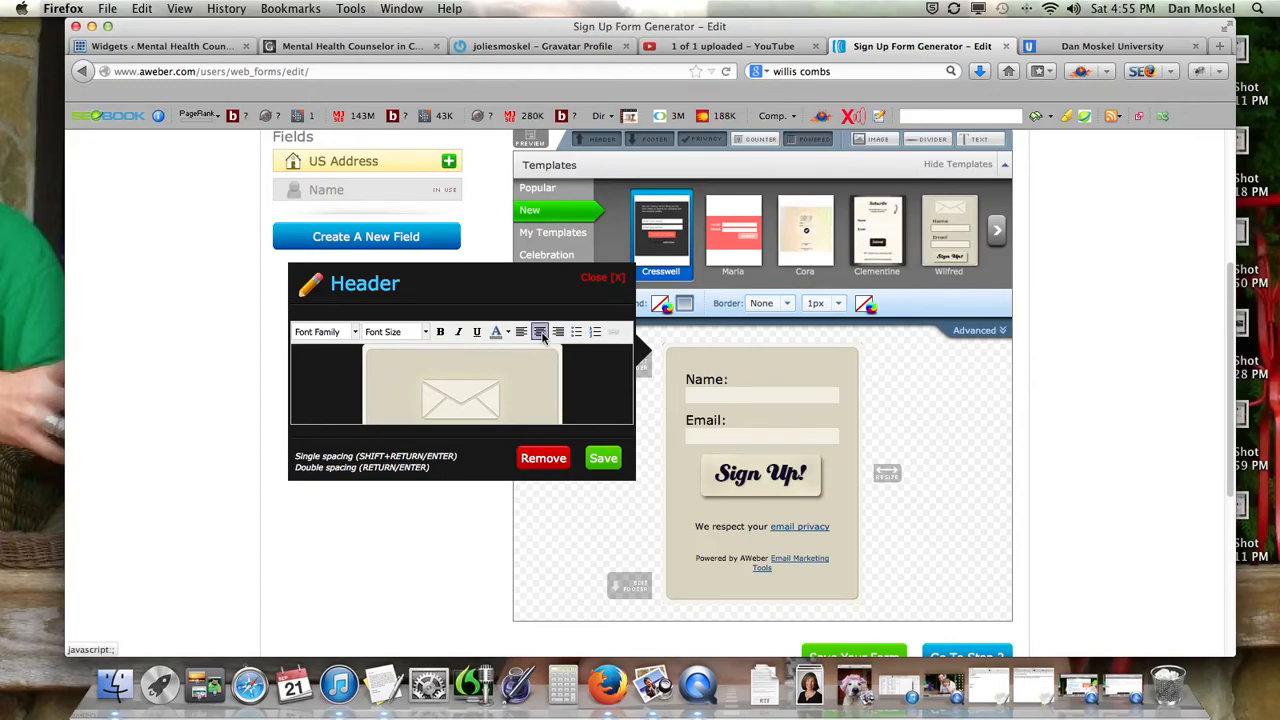
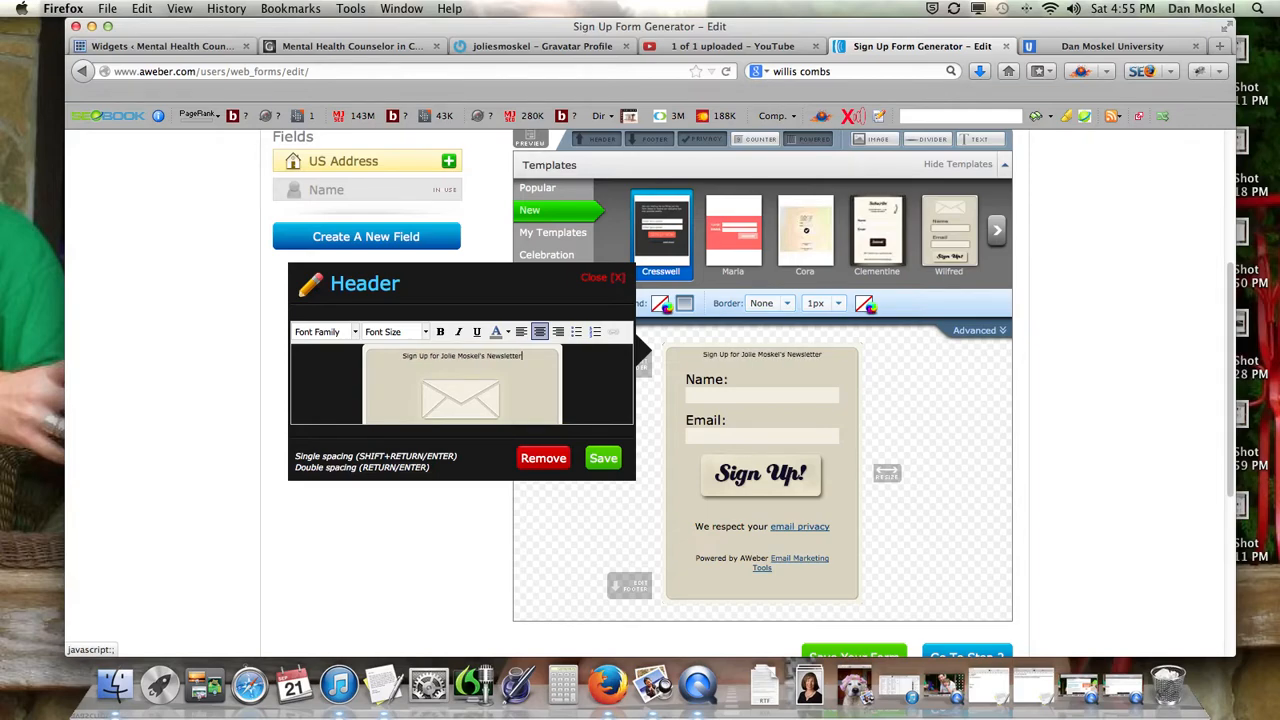
Set the header title's font size to 14px and save the header.
double_click(519, 356)
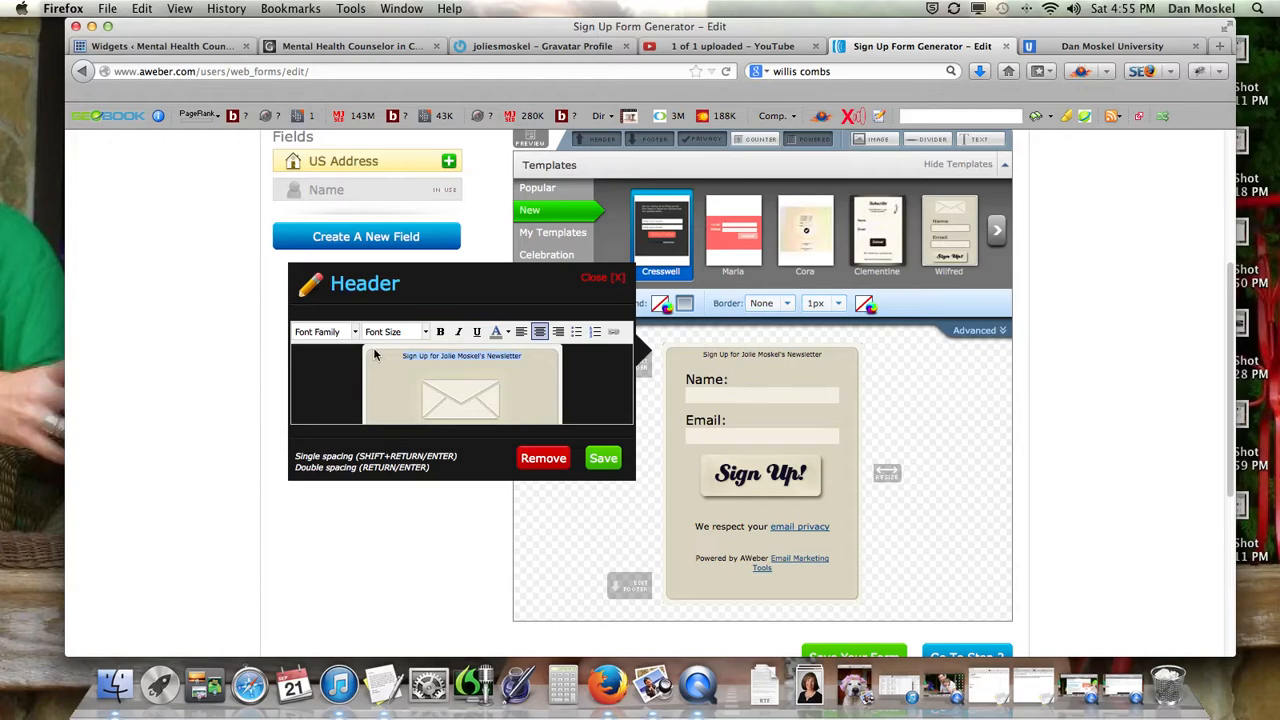
left_click(425, 333)
scroll(423, 408, "down", 2)
left_click(410, 417)
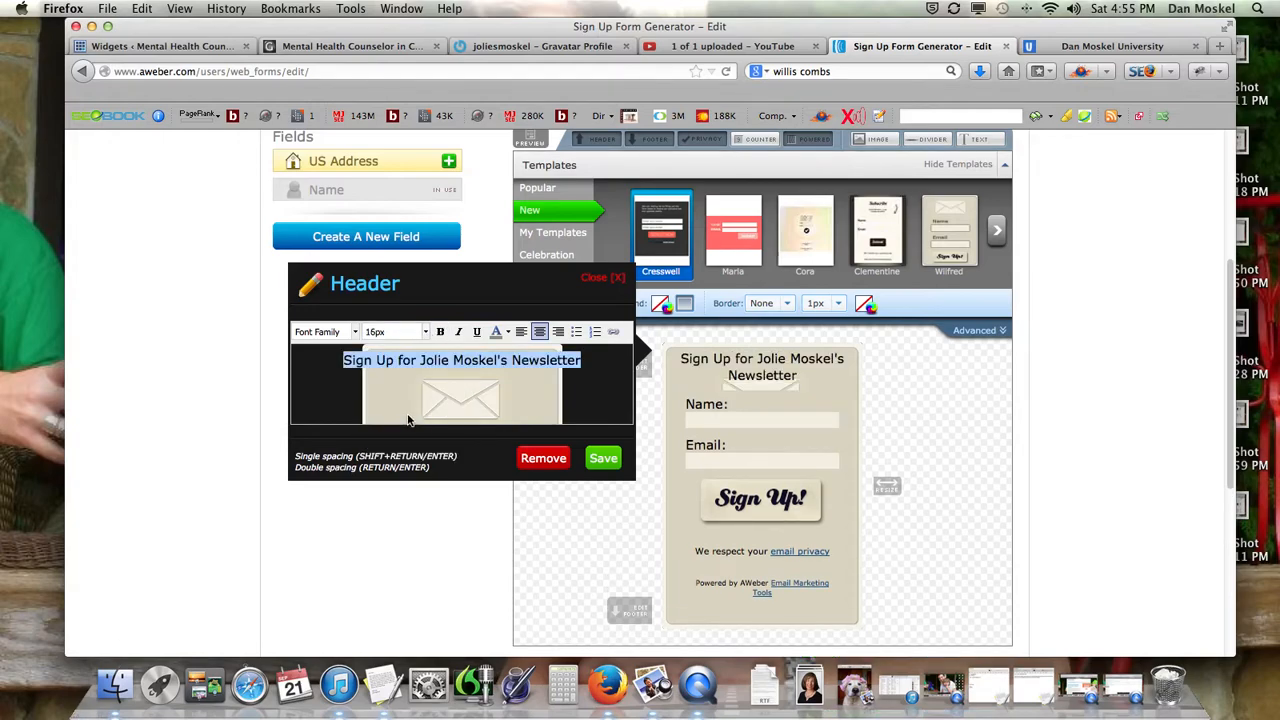
left_click(425, 334)
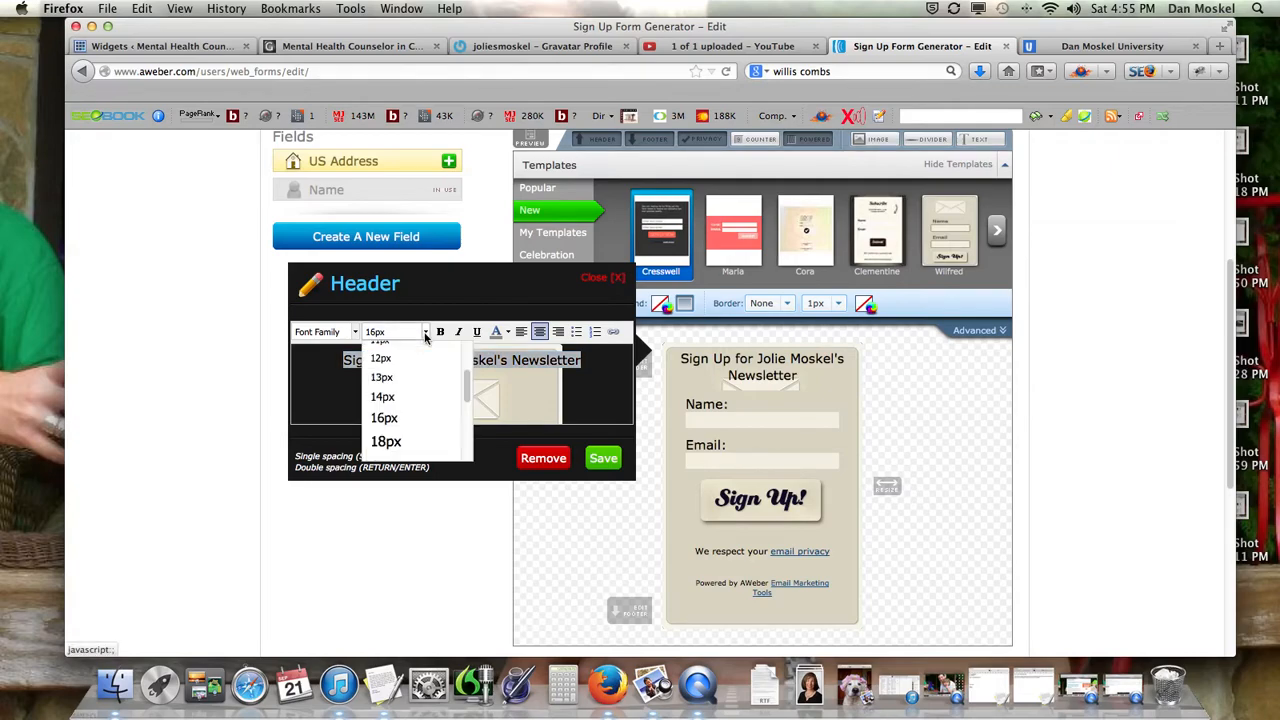
left_click(395, 399)
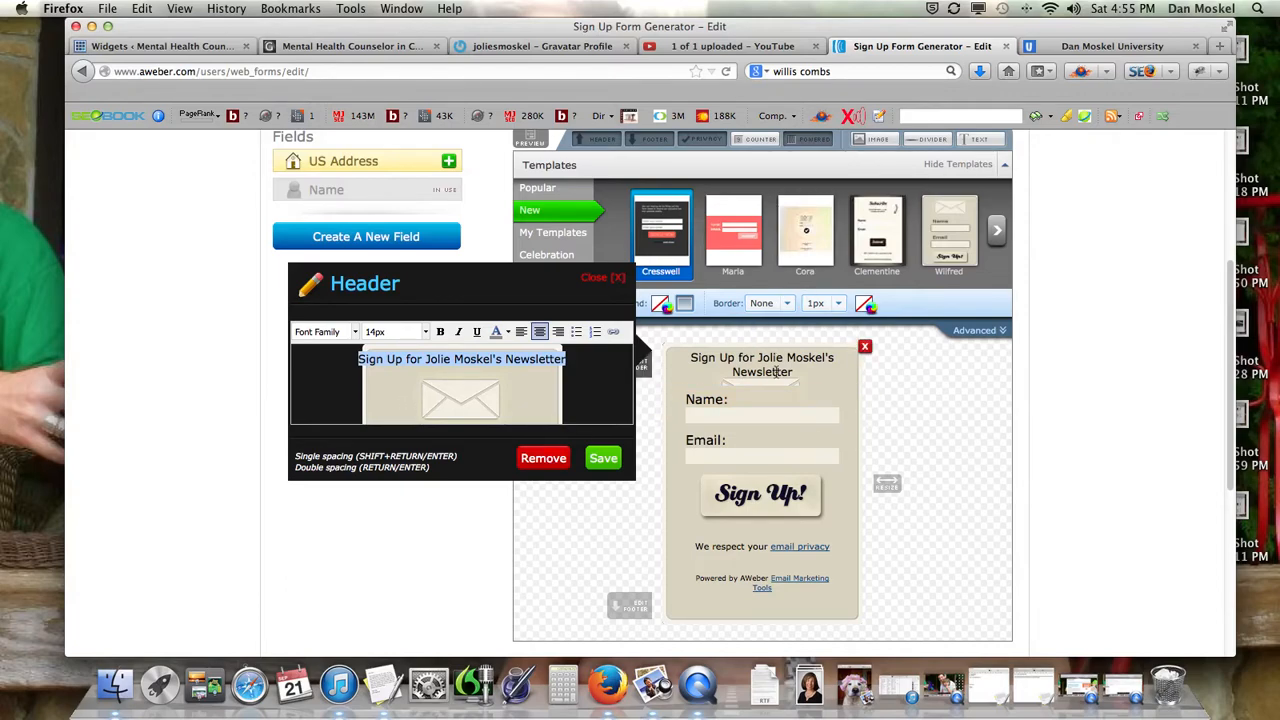
left_click(607, 458)
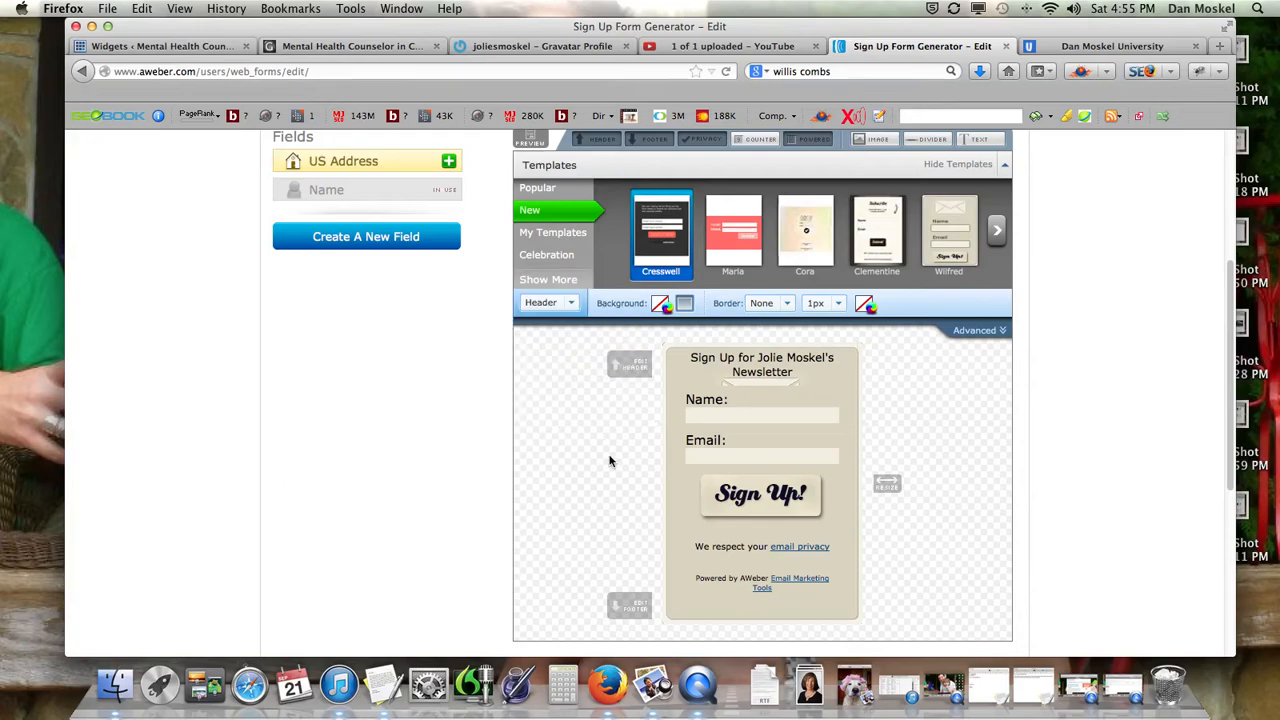
Try header top padding values of 100 and 1, clearing the header text in between.
left_click(993, 337)
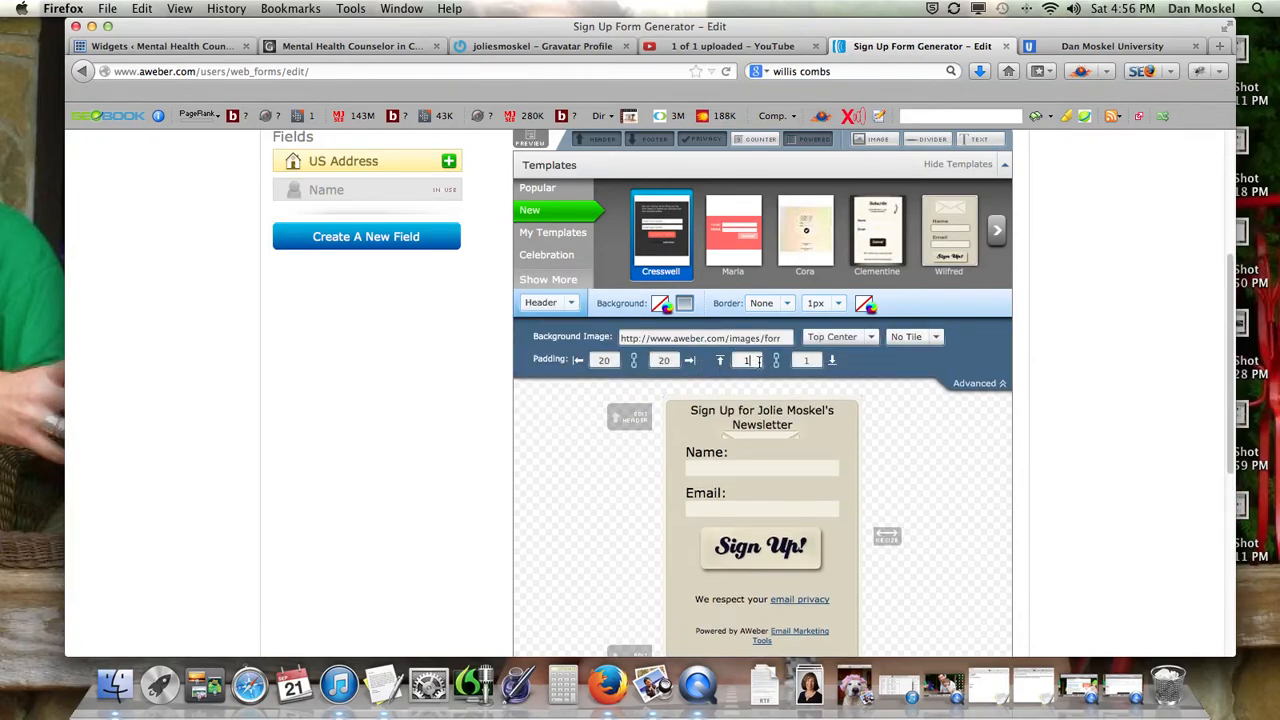
left_click(1071, 459)
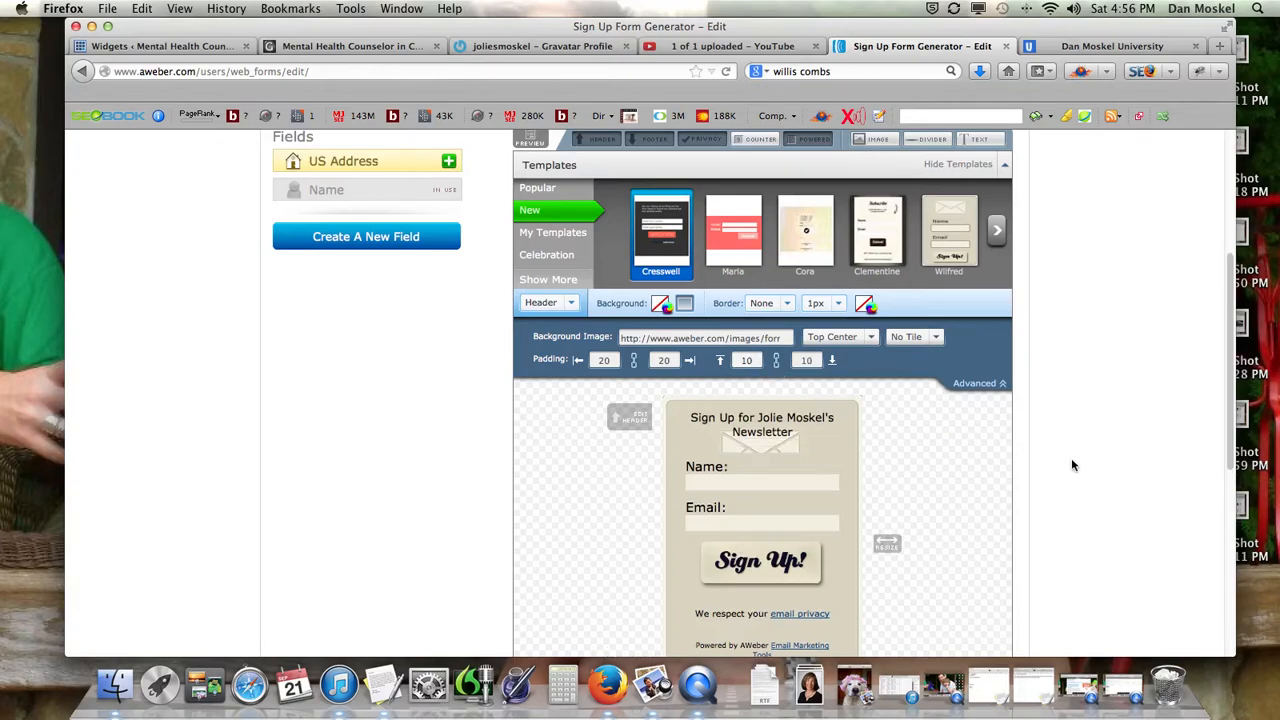
left_click(762, 360)
type("0")
left_click(1158, 393)
scroll(768, 467, "down", 5)
scroll(768, 467, "up", 5)
scroll(768, 474, "down", 1)
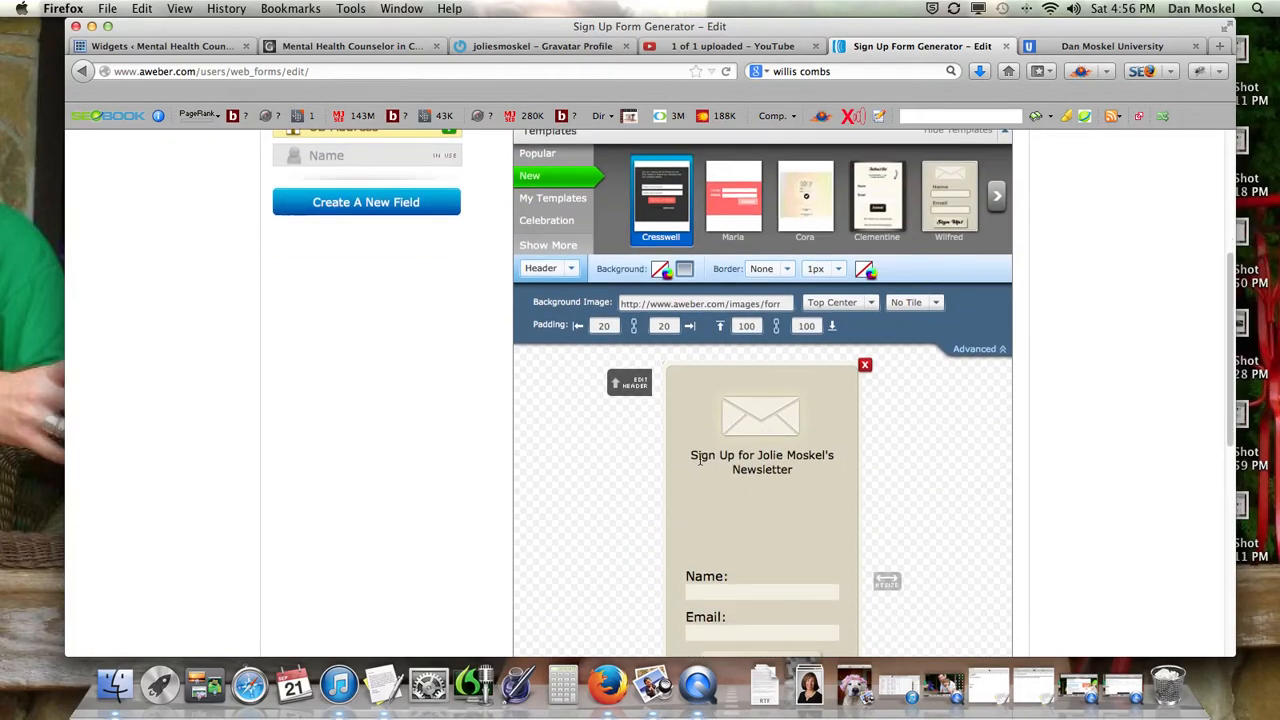
left_click_drag(688, 455, 815, 454)
left_click(831, 459)
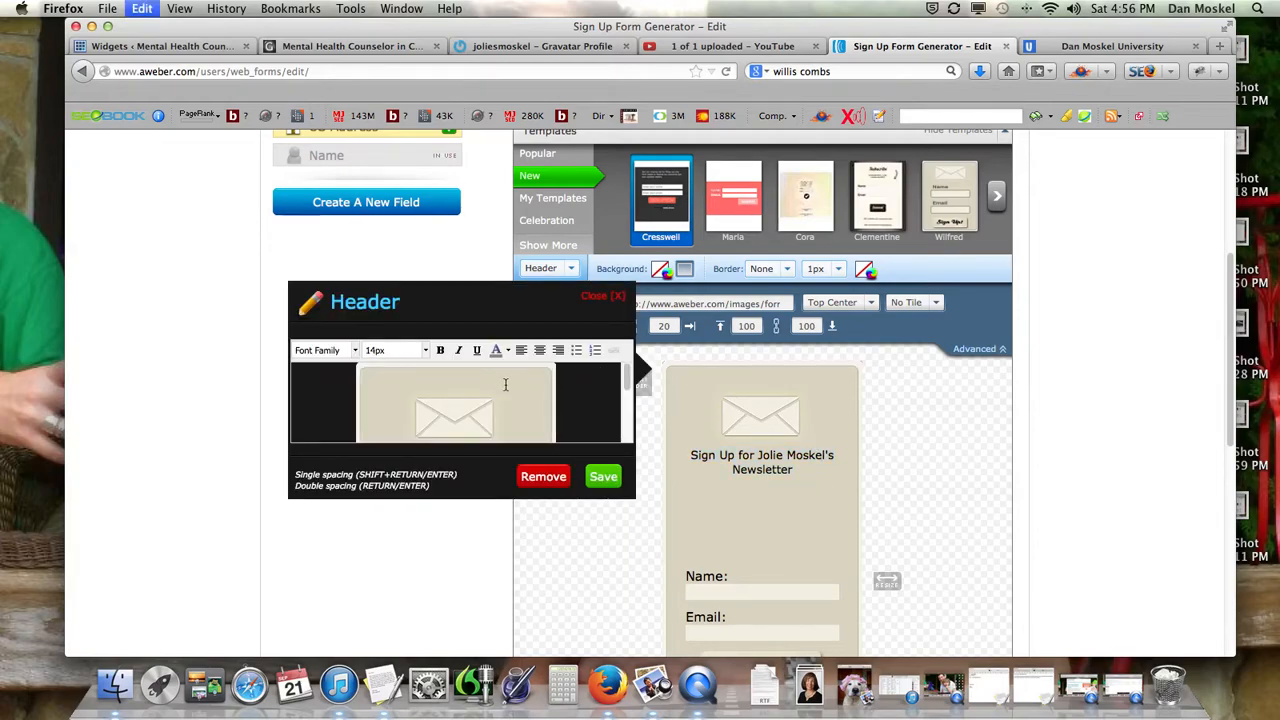
key("BackSpace")
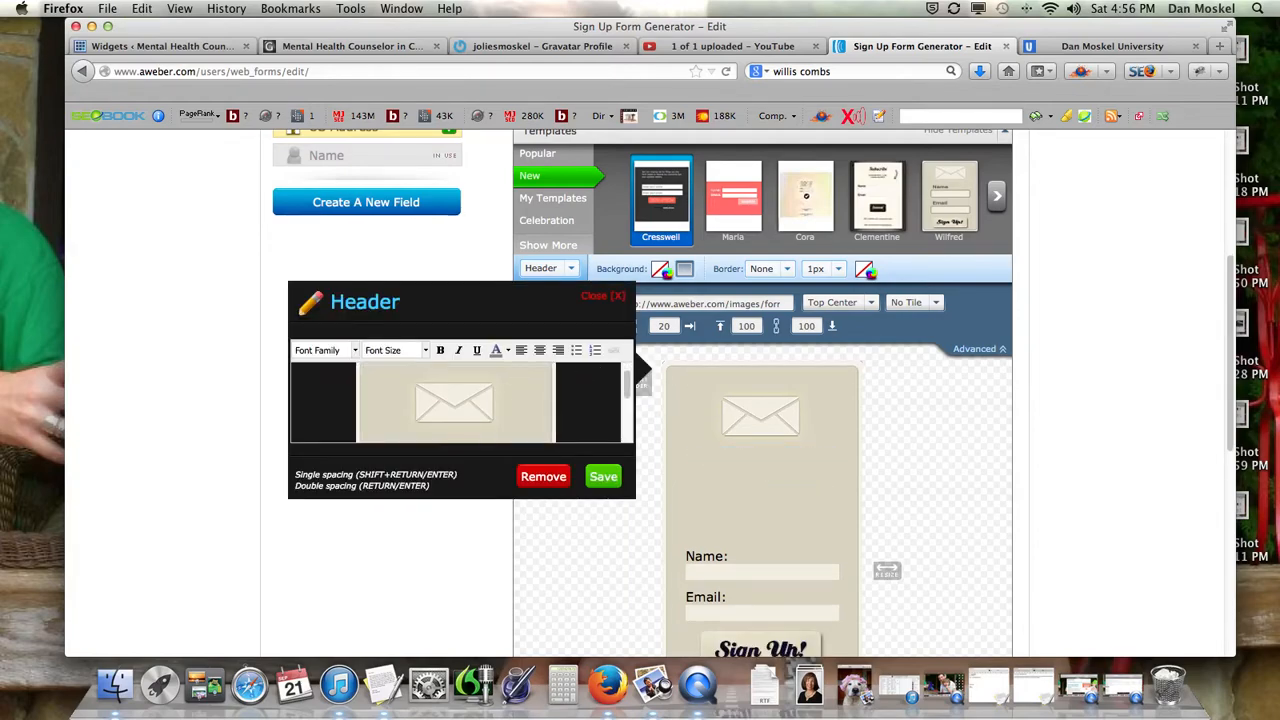
left_click(603, 476)
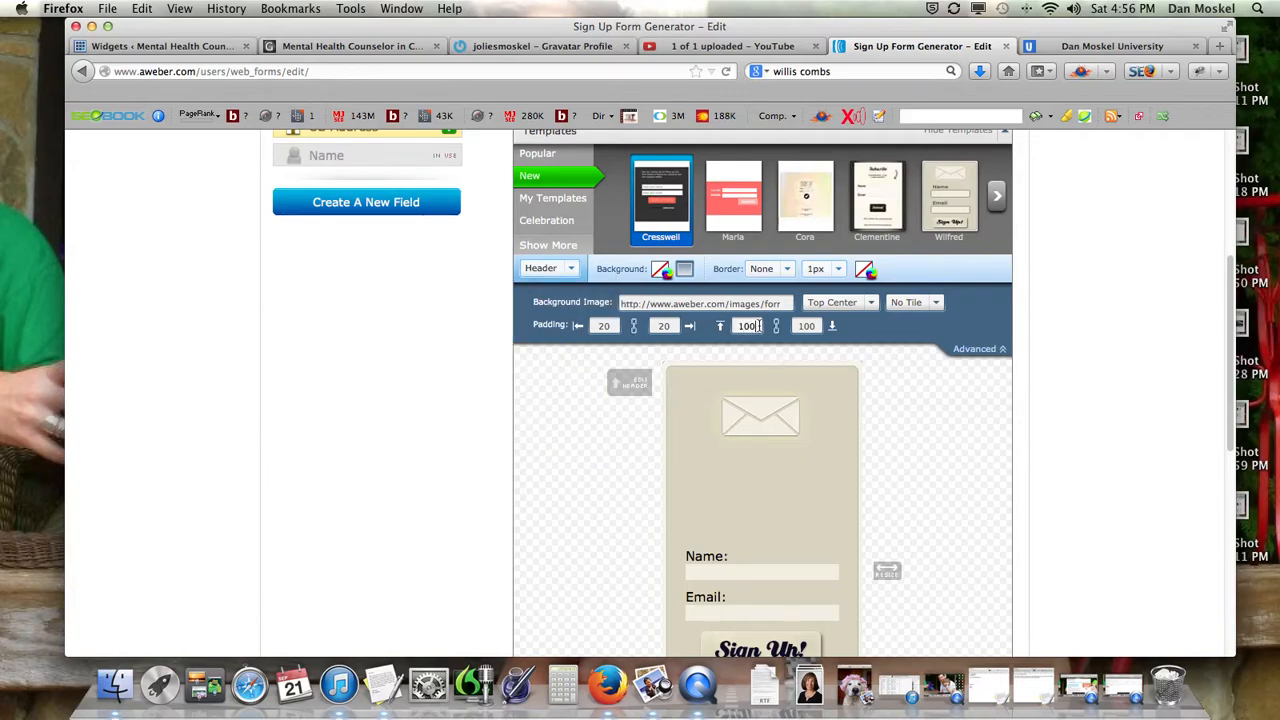
key("BackSpace")
key("BackSpace")
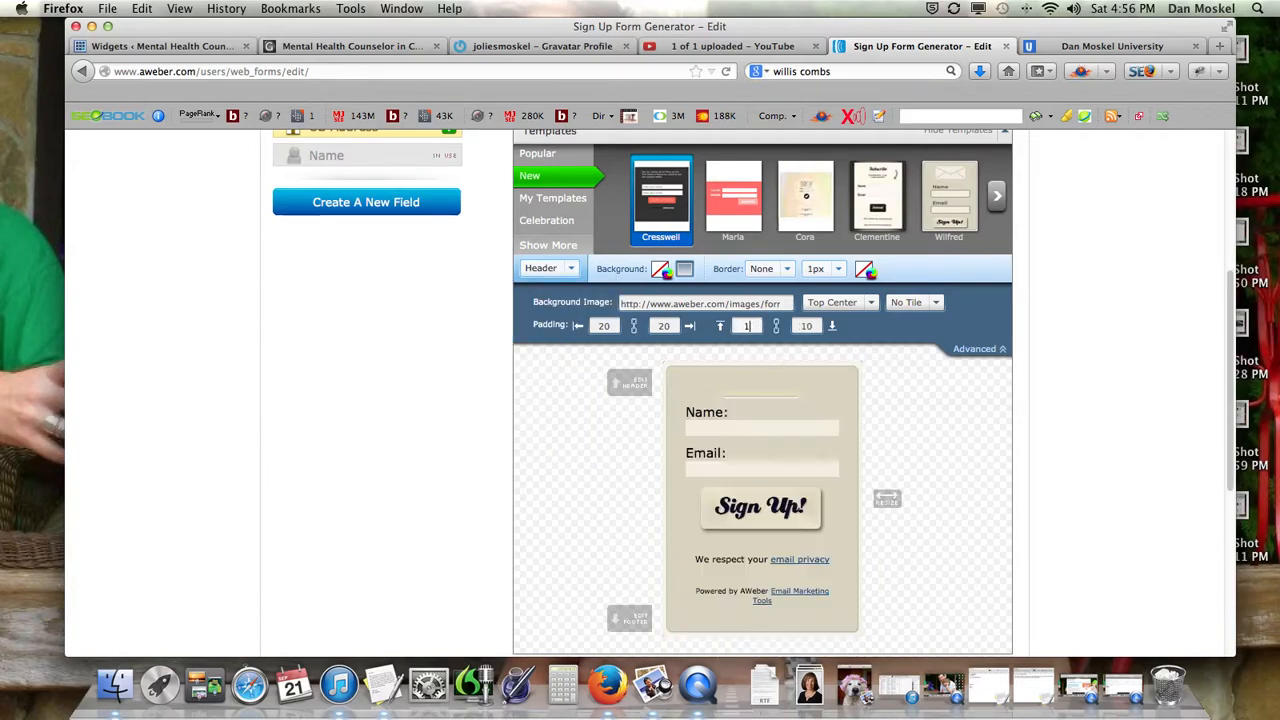
left_click(1126, 427)
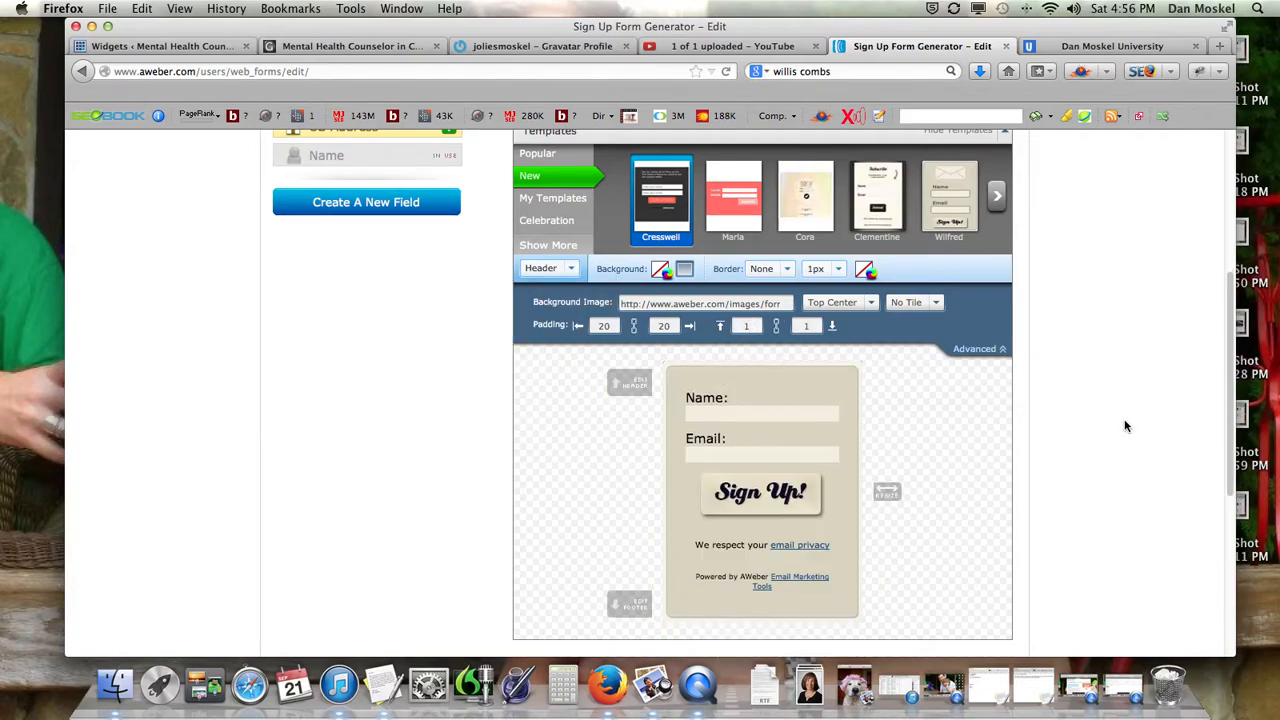
Unlink top and bottom padding and settle the header top padding at 75px after trying 100, 50, 60.
left_click(776, 328)
left_click(752, 325)
type("00")
left_click(1134, 443)
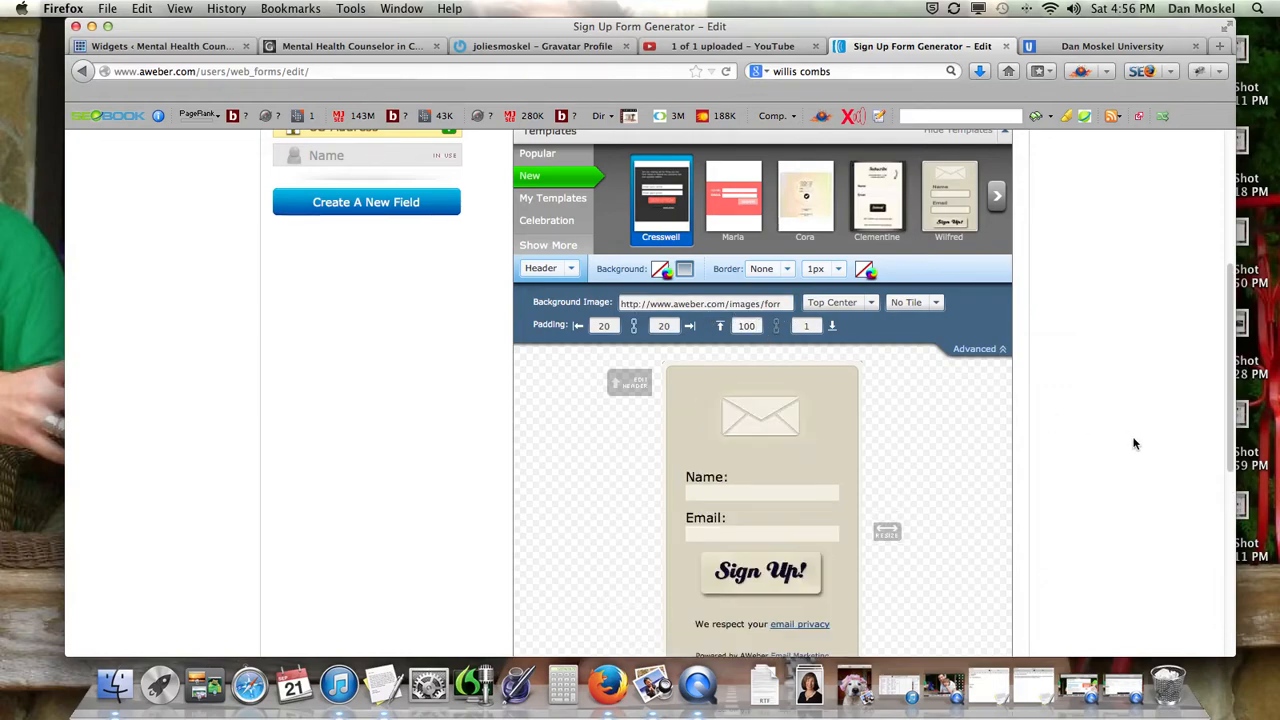
scroll(771, 468, "down", 2)
scroll(771, 468, "down", 3)
scroll(766, 466, "up", 3)
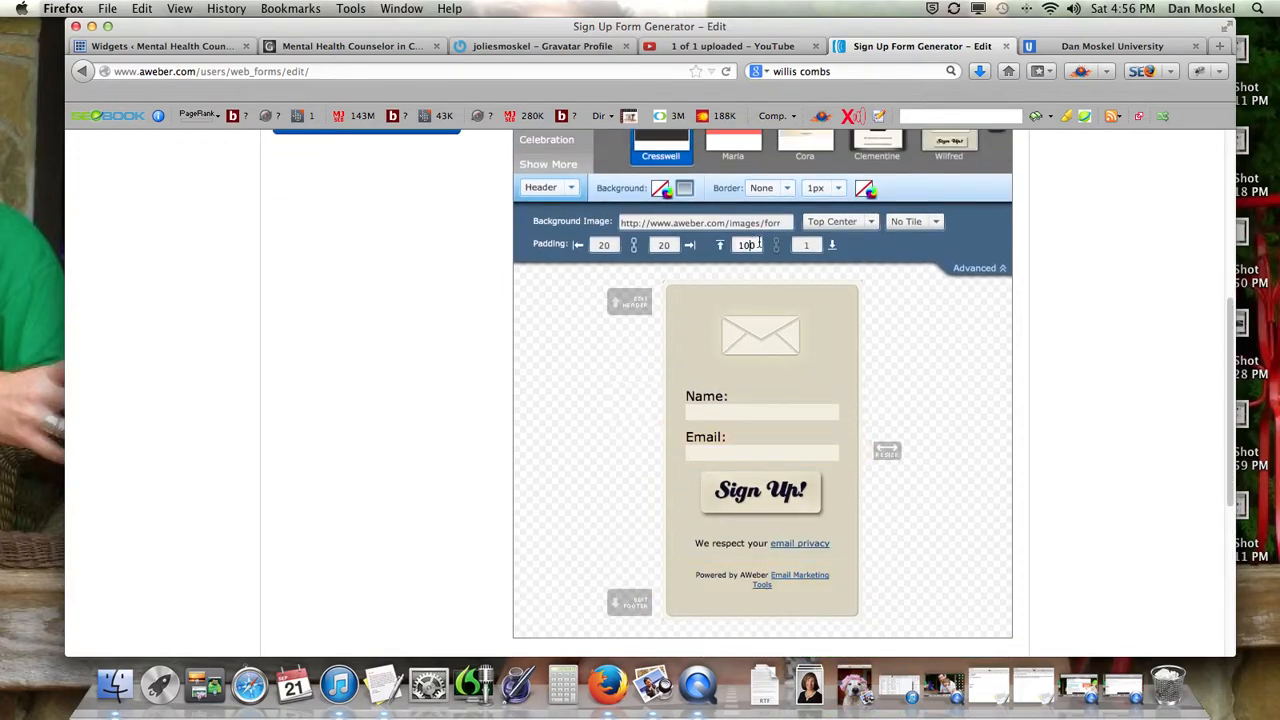
left_click_drag(748, 245, 735, 245)
type("50")
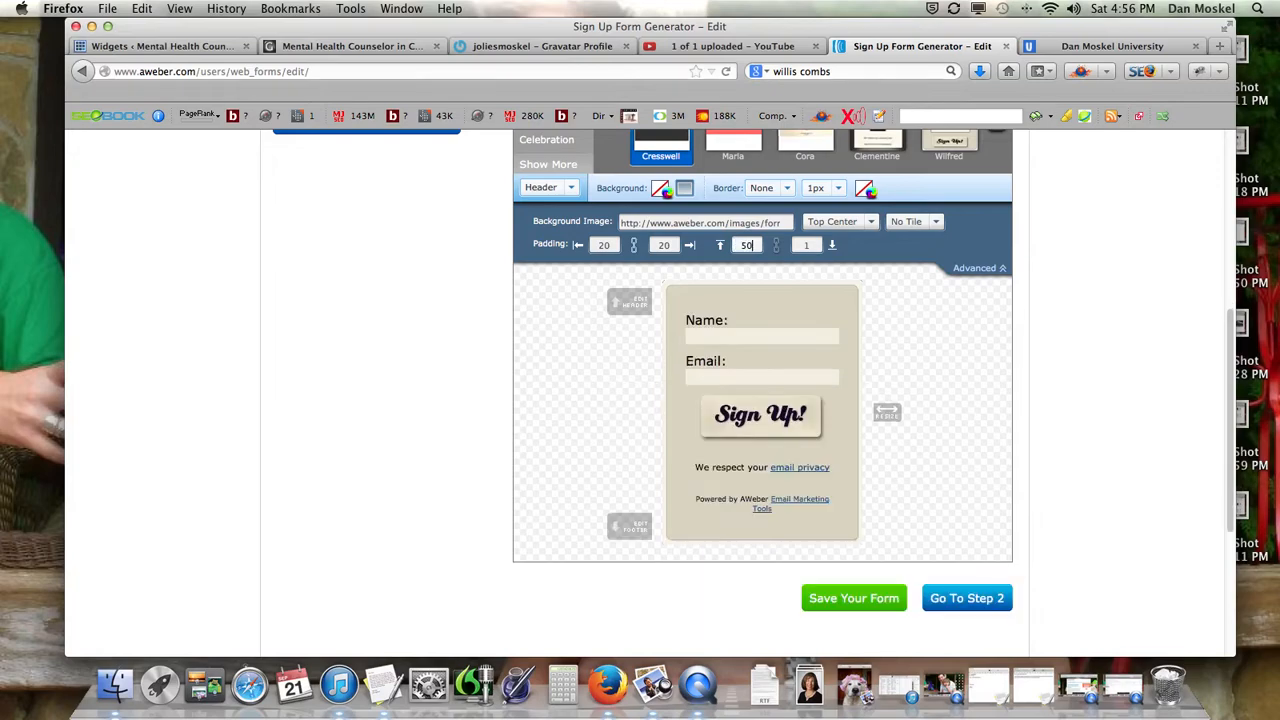
left_click(1085, 358)
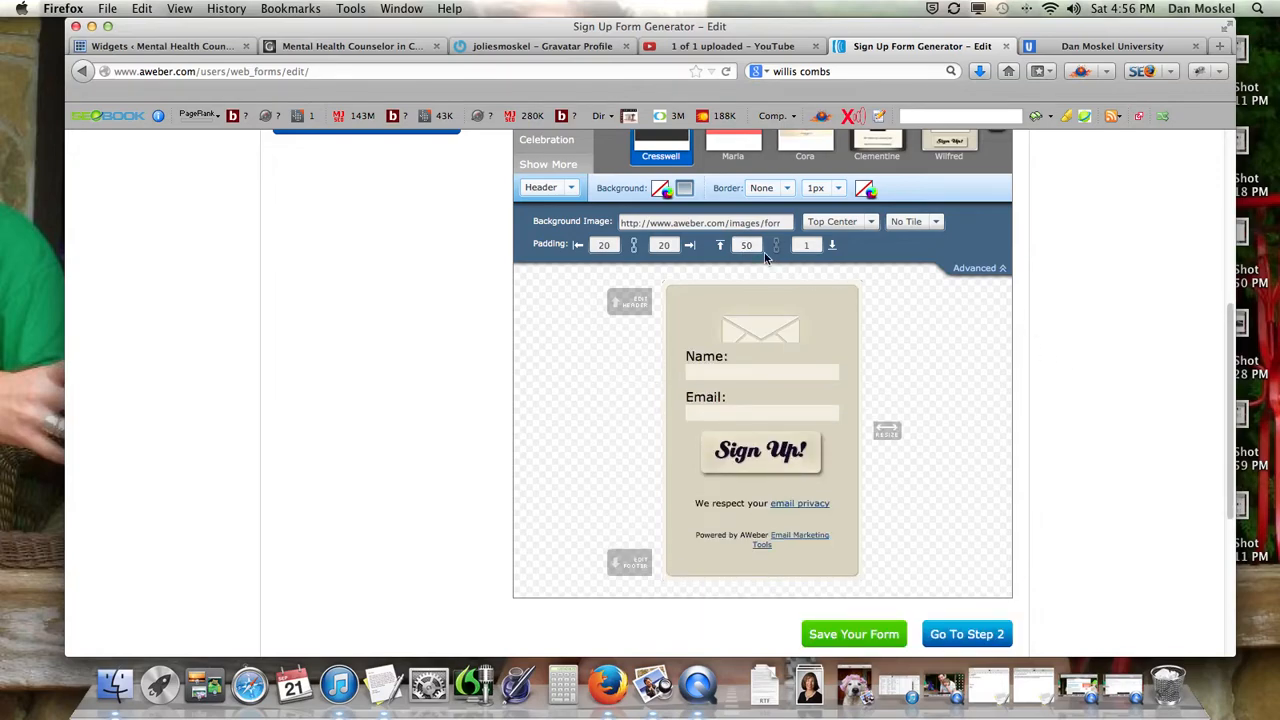
key("BackSpace")
type("6")
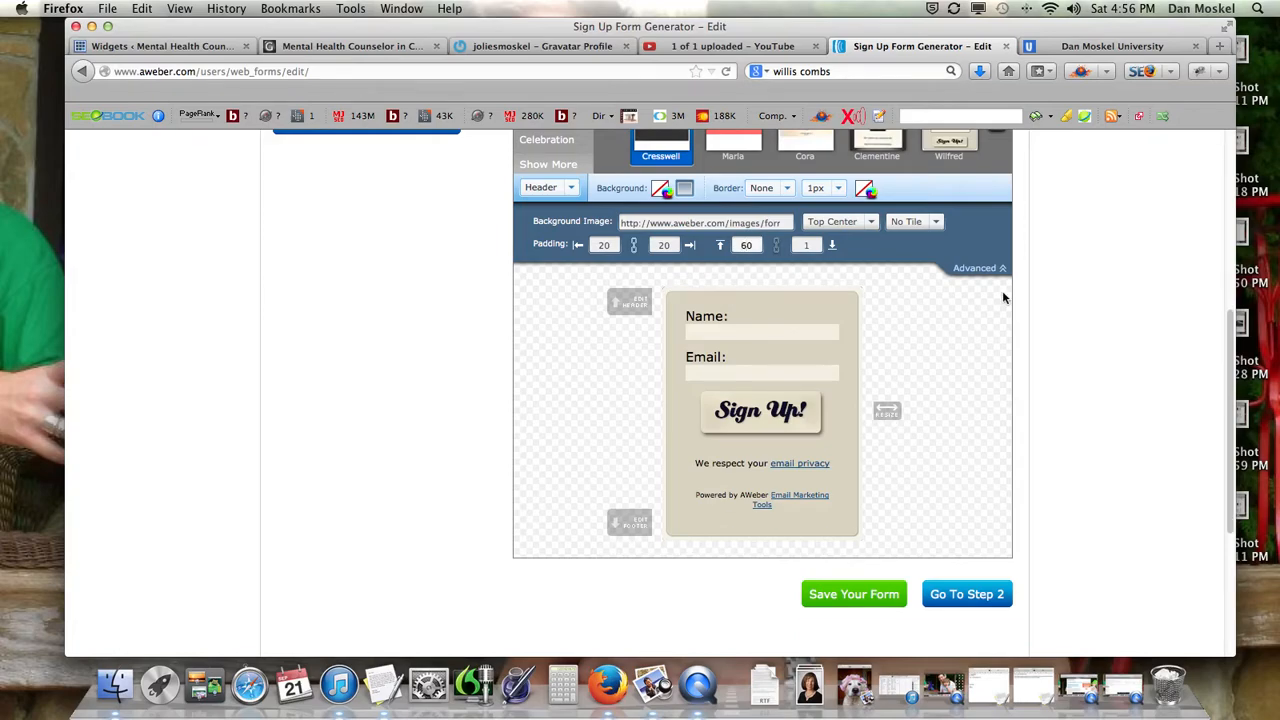
left_click(1099, 328)
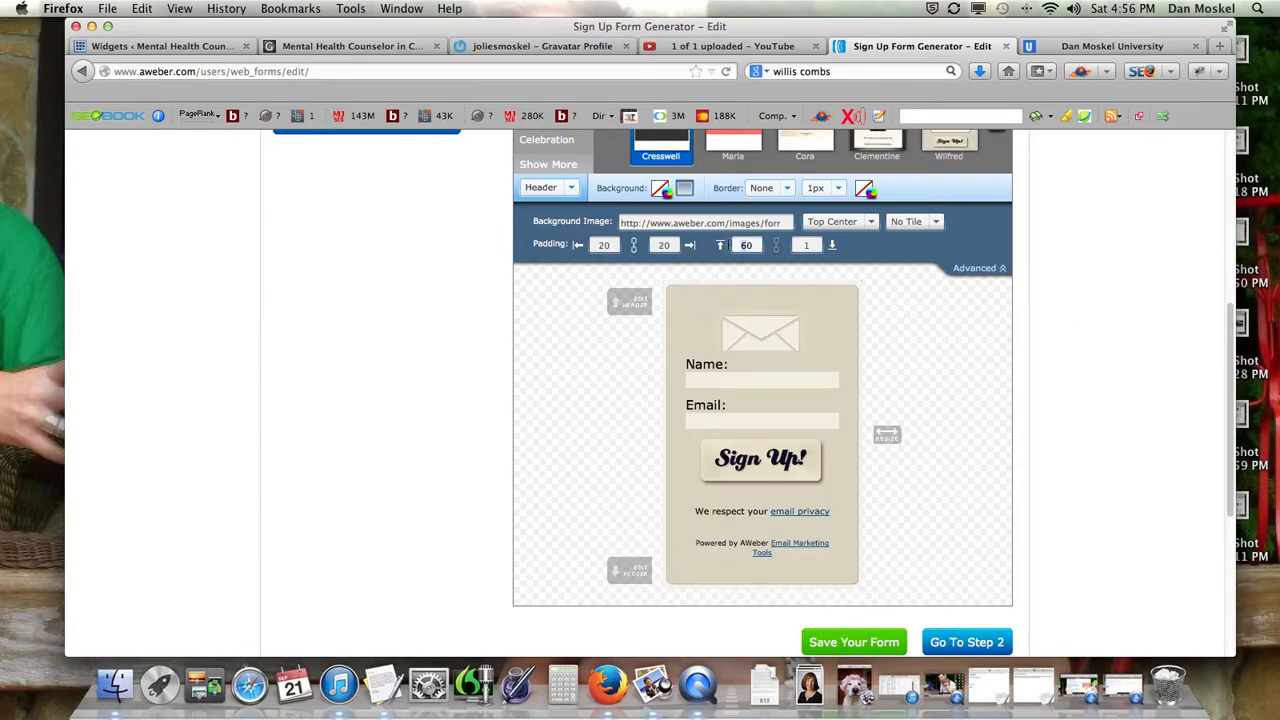
type("75")
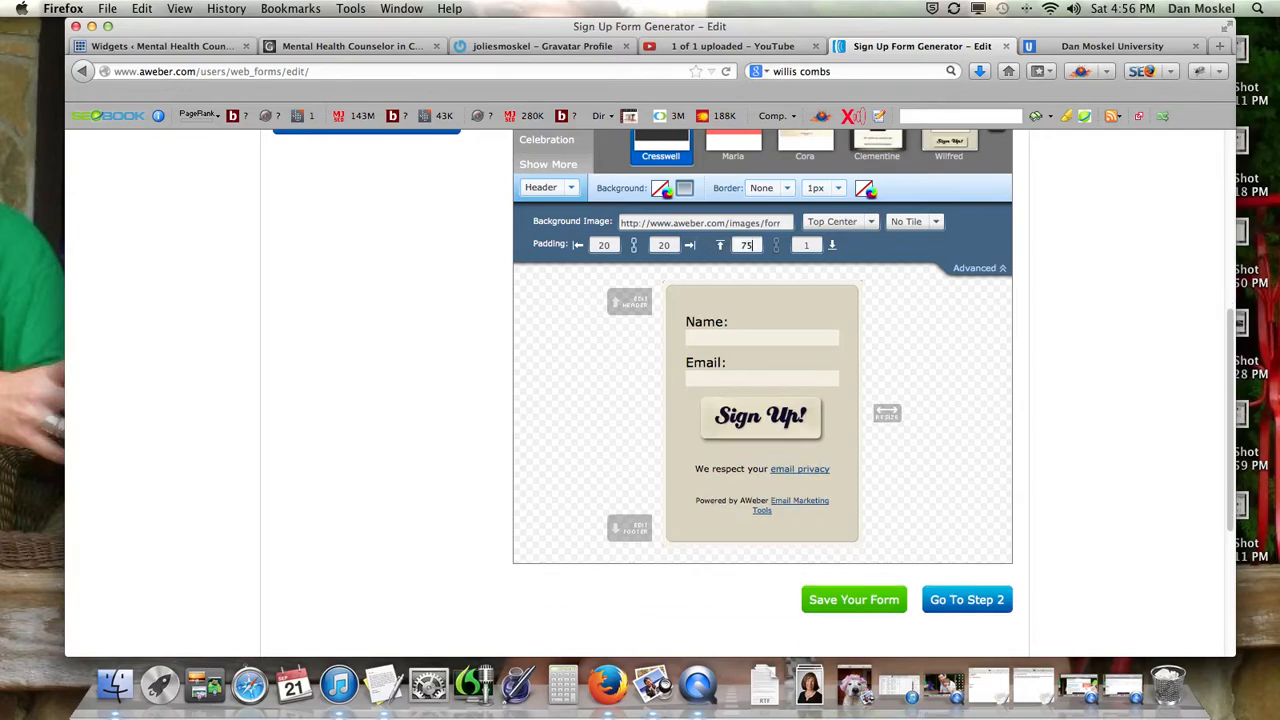
left_click(1150, 360)
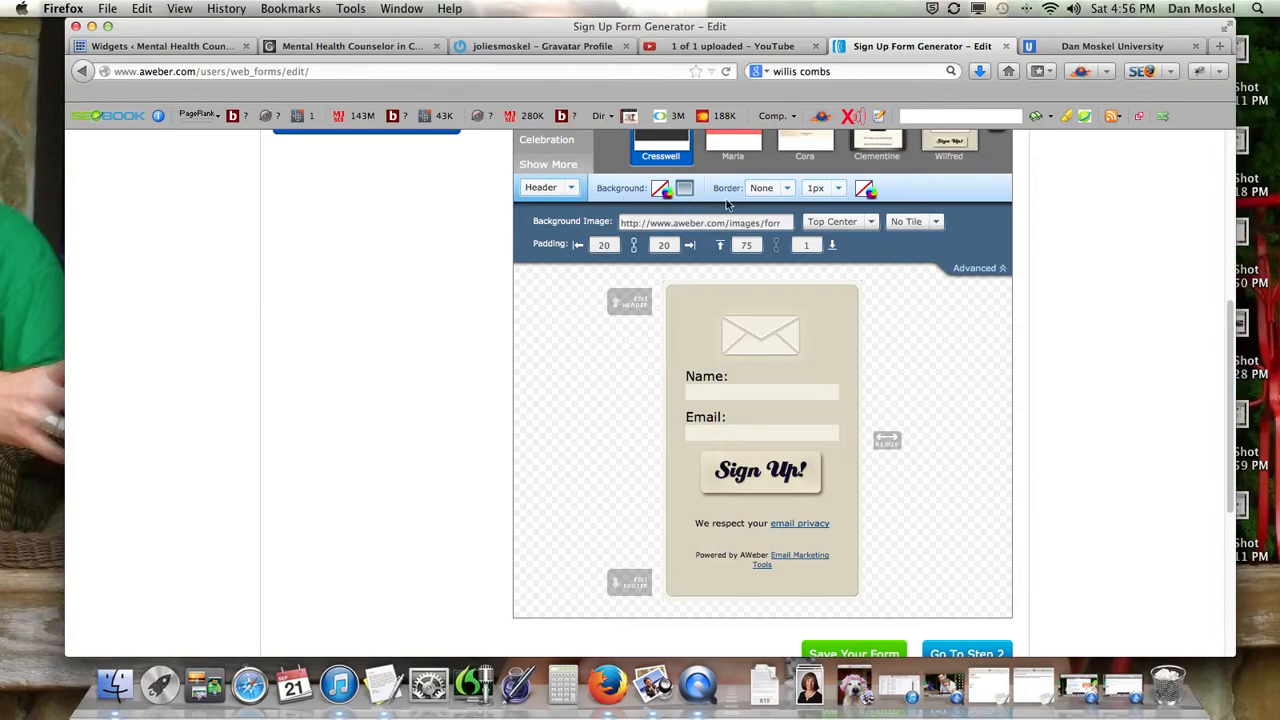
Delete the 'We respect your email privacy' line from the form.
left_click(565, 190)
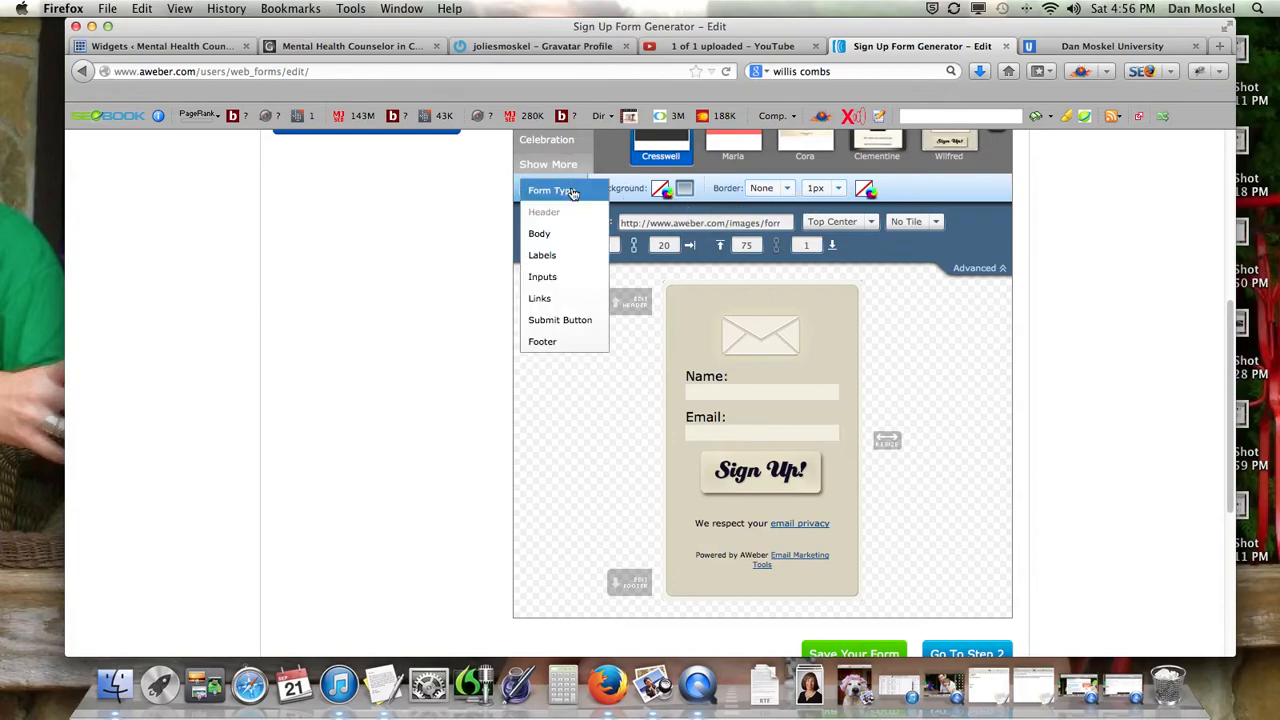
left_click(451, 268)
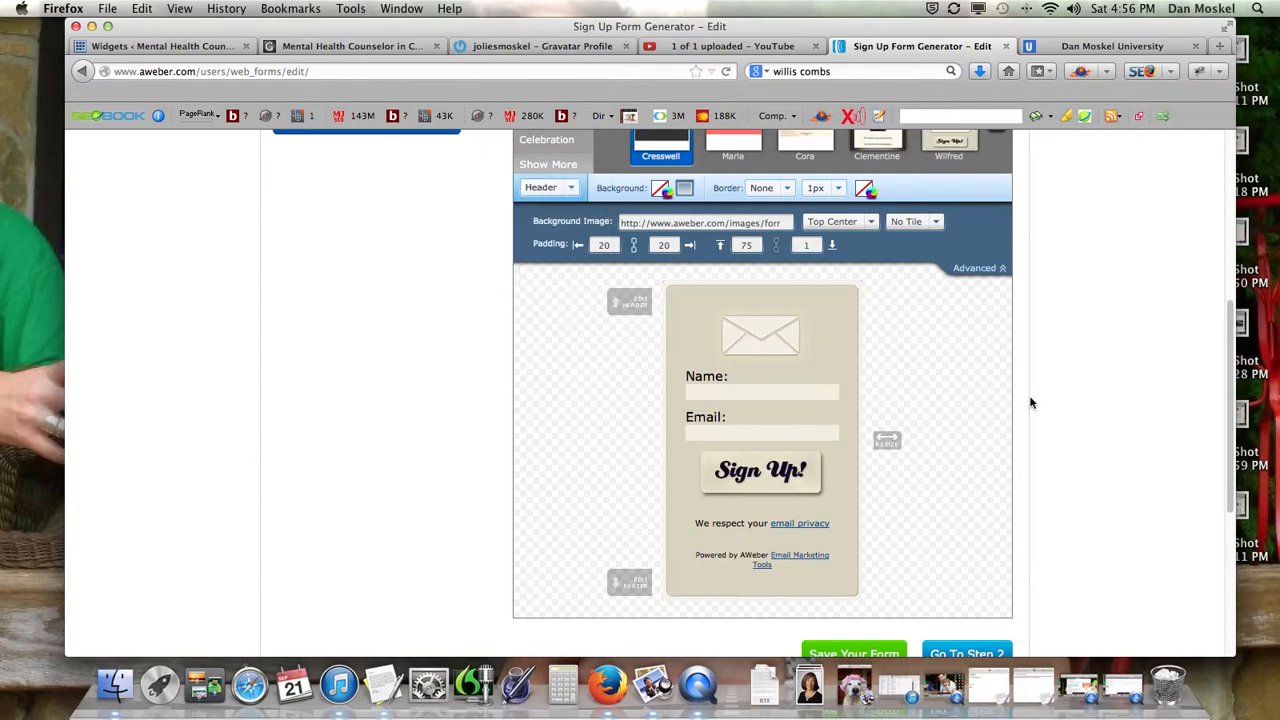
scroll(1063, 410, "down", 3)
mouse_move(826, 421)
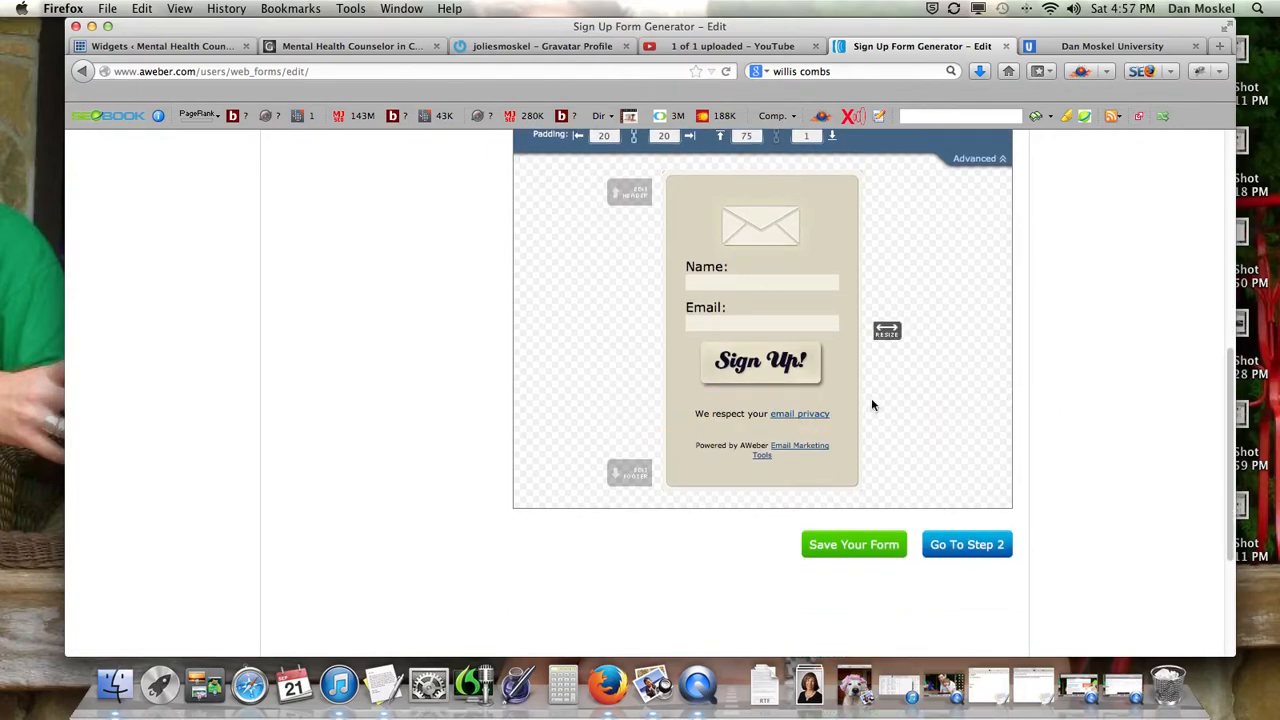
left_click(865, 400)
Delete the Powered by AWeber footer, the bottom element and the Name field.
left_click(865, 400)
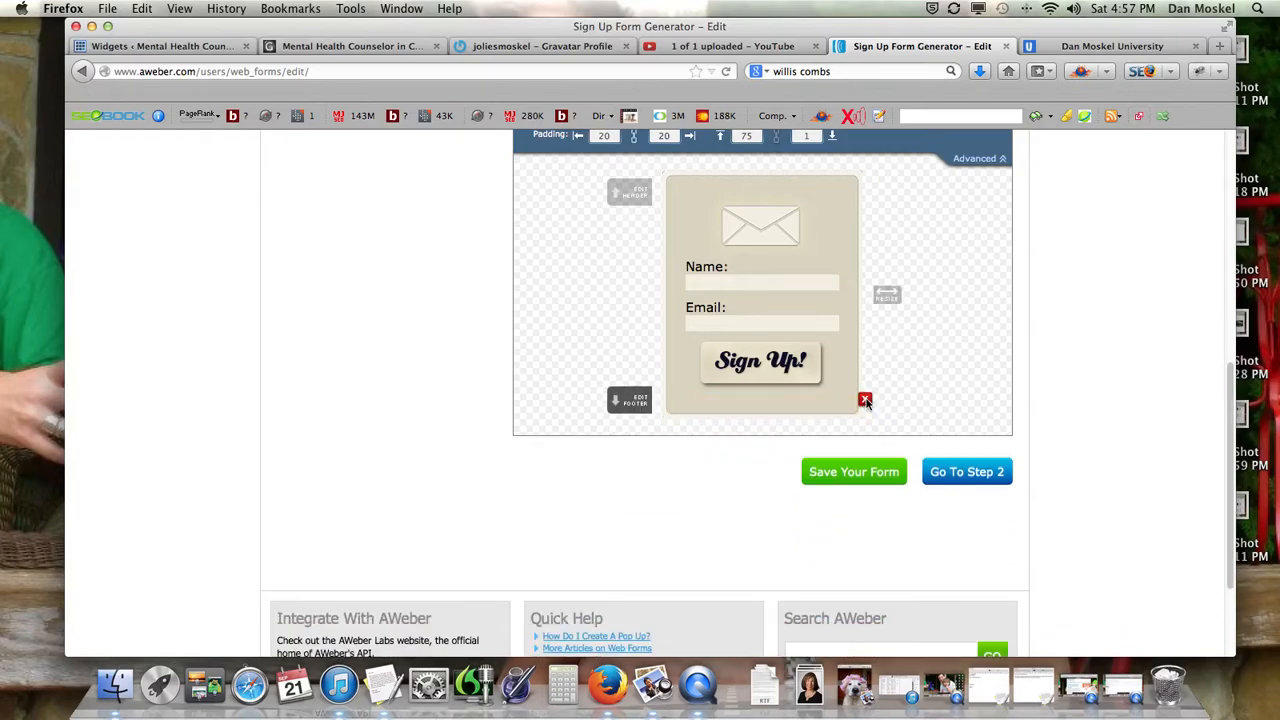
left_click(865, 400)
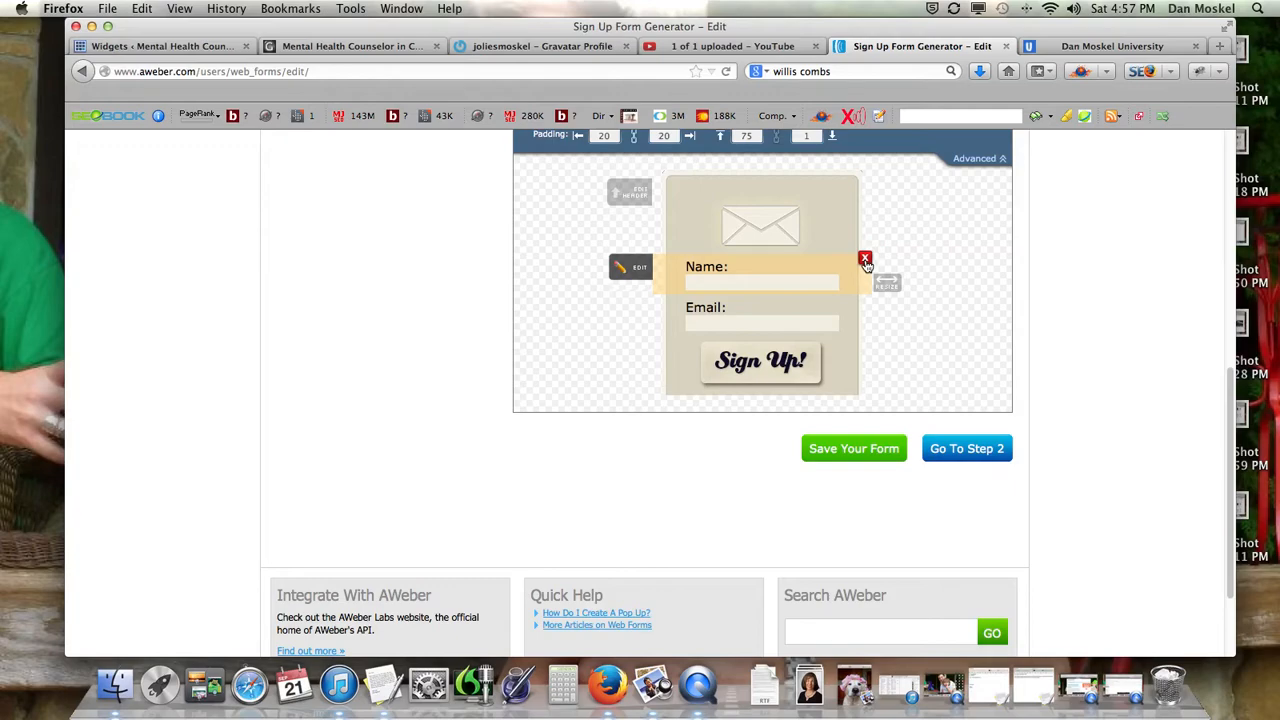
left_click(865, 260)
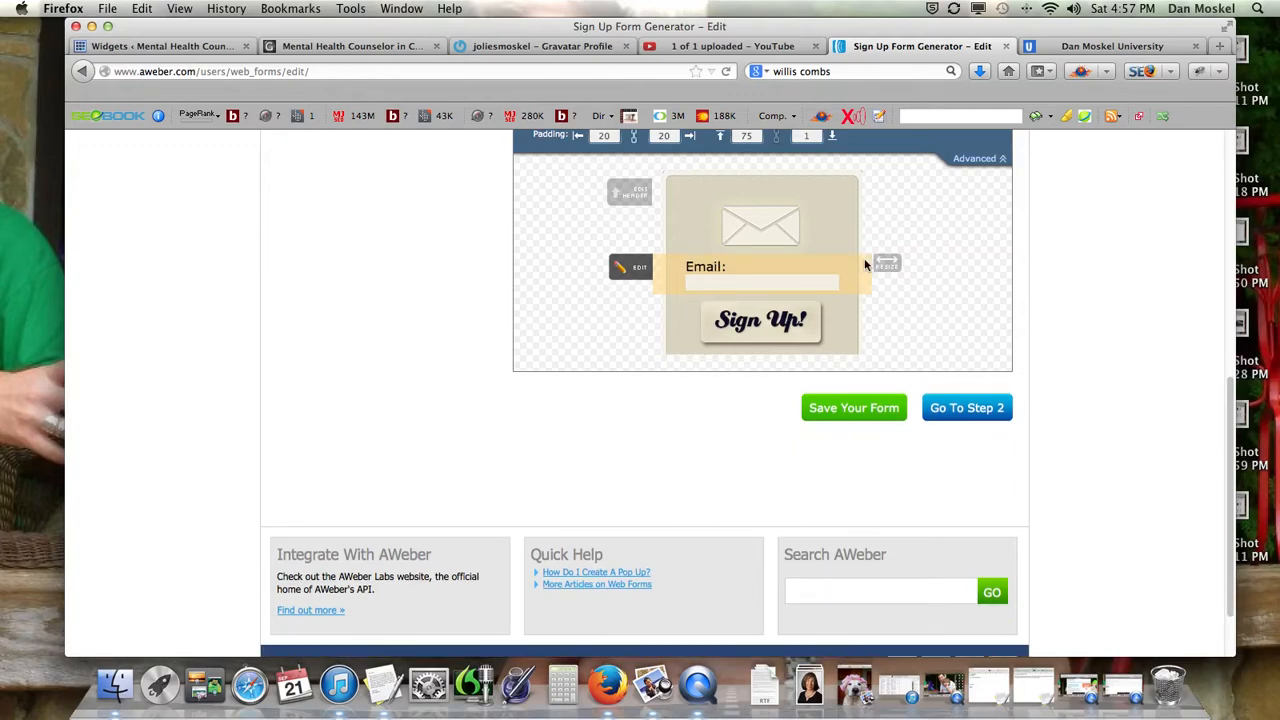
Switch the section selector to Body and save the form design.
scroll(1063, 400, "up", 3)
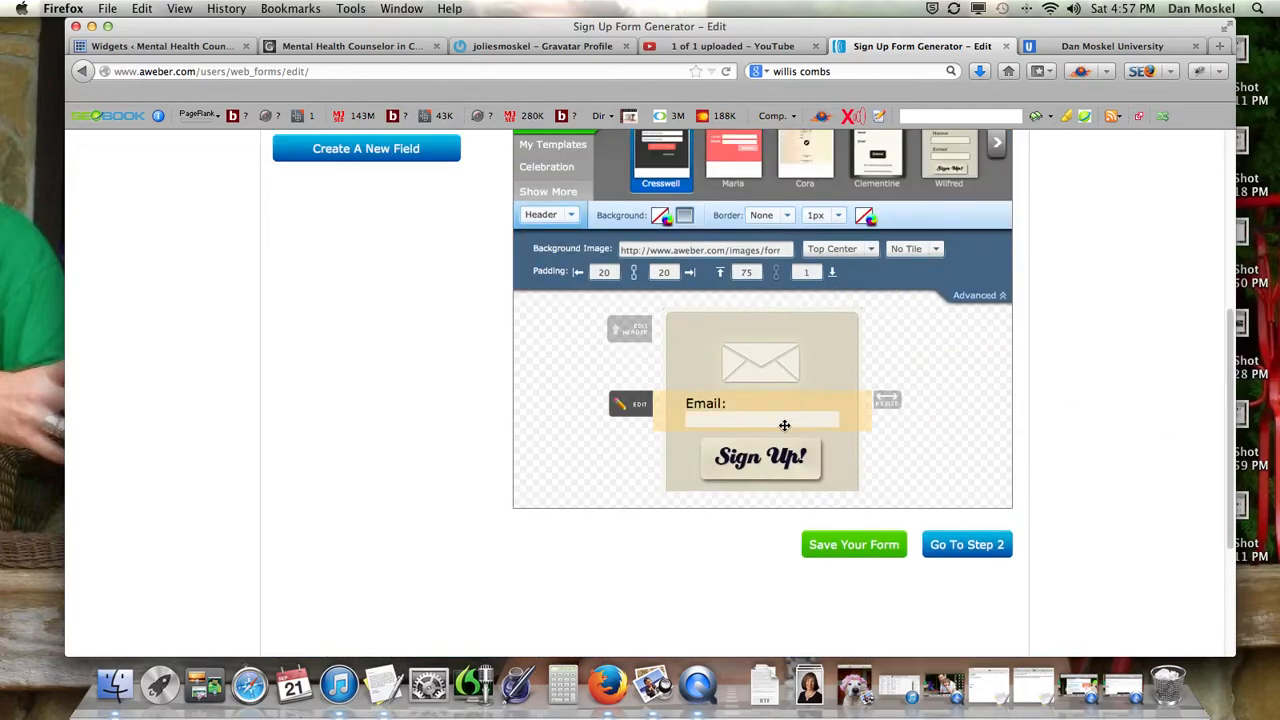
left_click(564, 215)
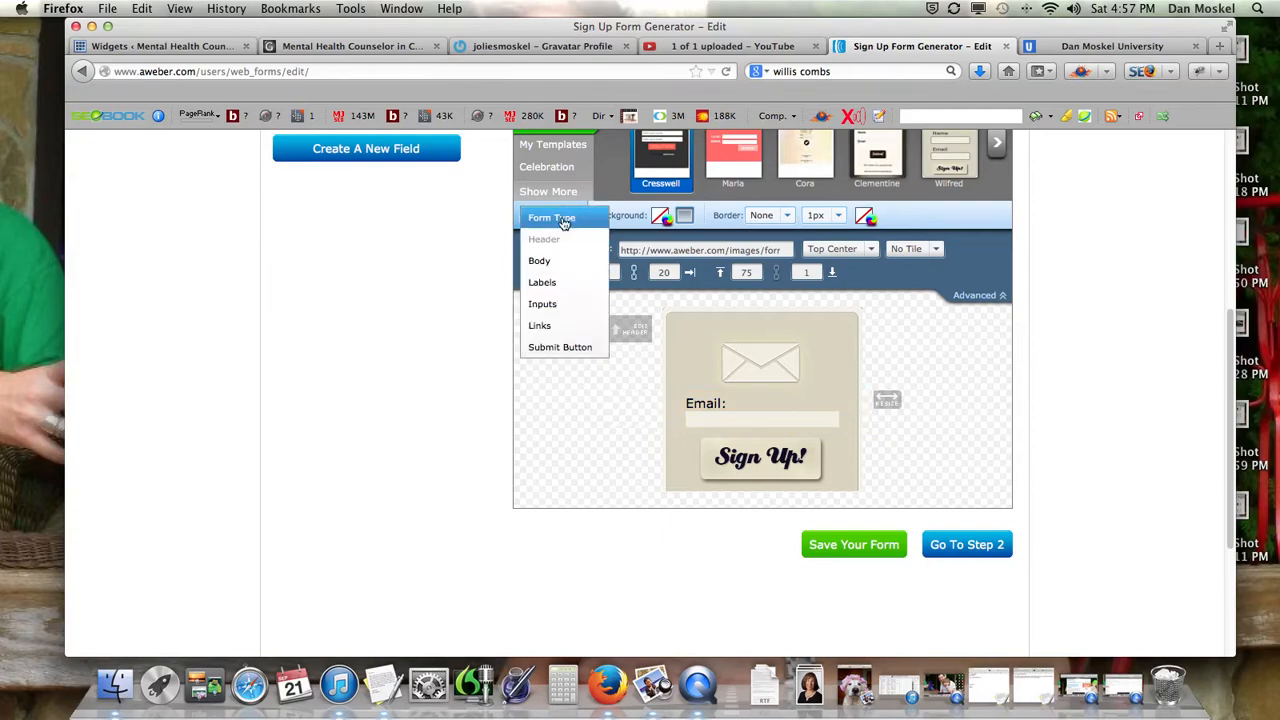
left_click(548, 260)
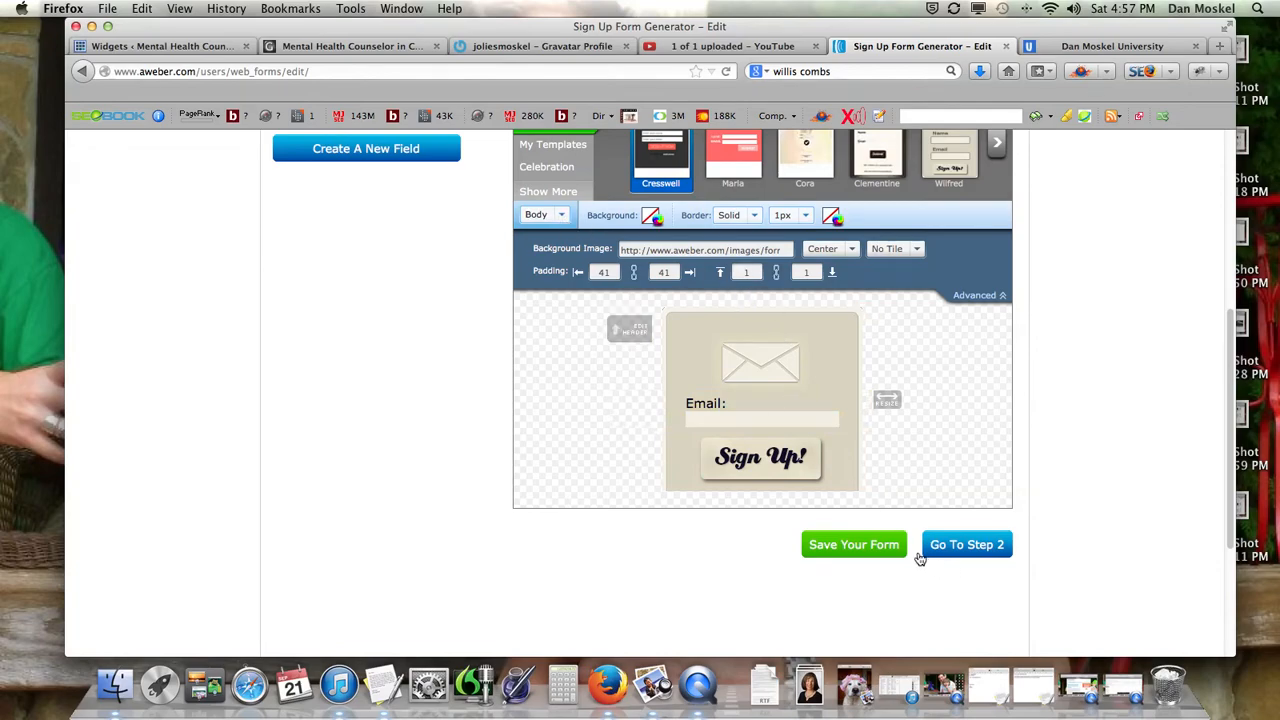
left_click(856, 546)
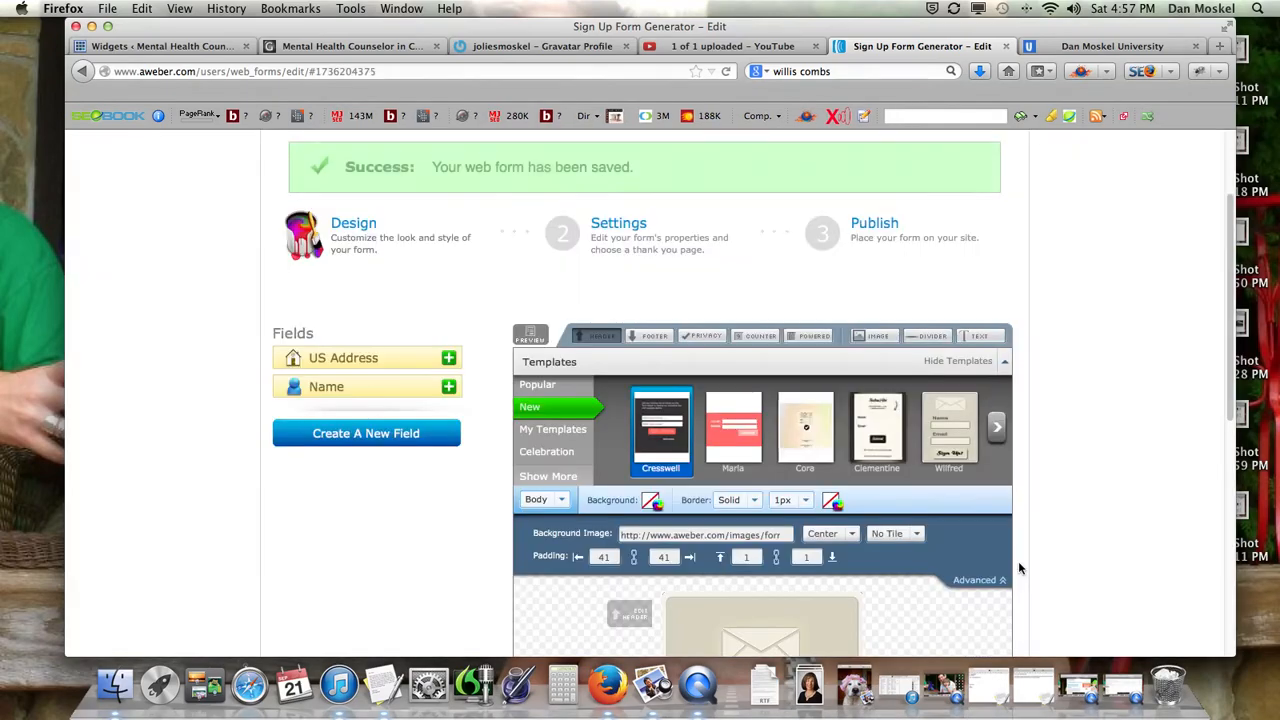
On the settings step, rename the form from My Web Form to 'Basic sidebar'.
scroll(1018, 564, "down", 5)
left_click(962, 492)
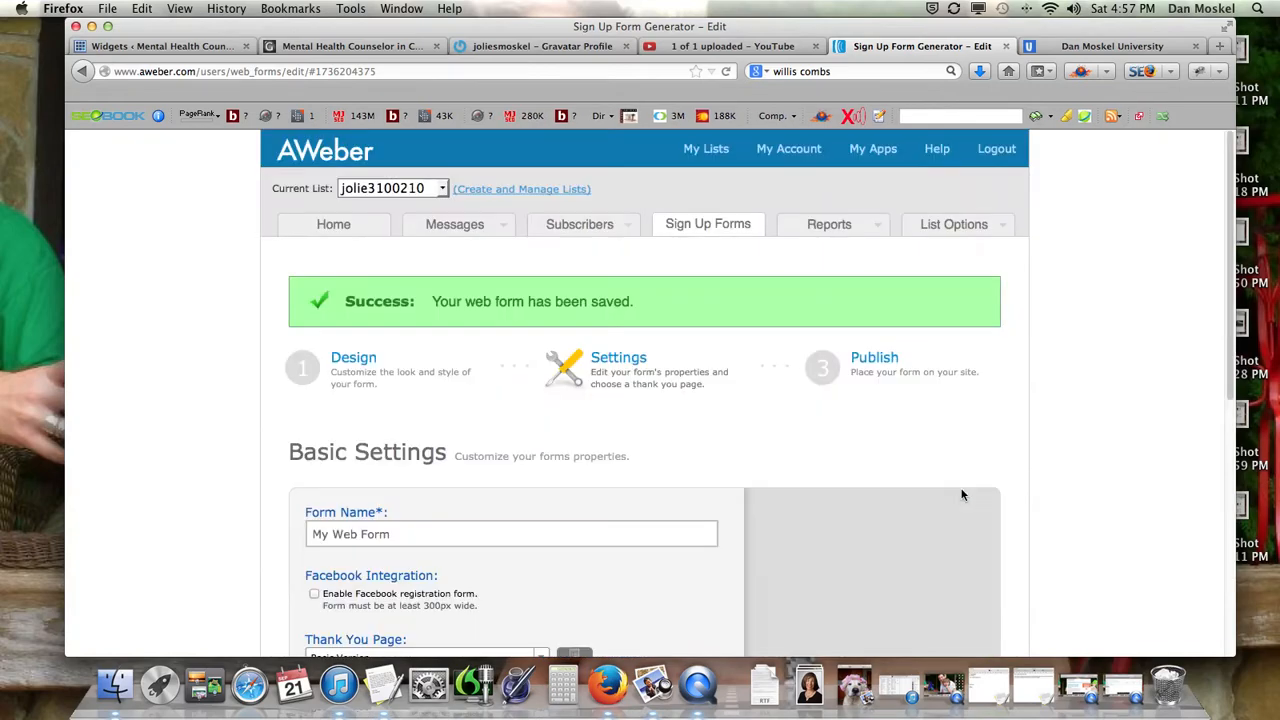
scroll(592, 499, "down", 3)
left_click(384, 377)
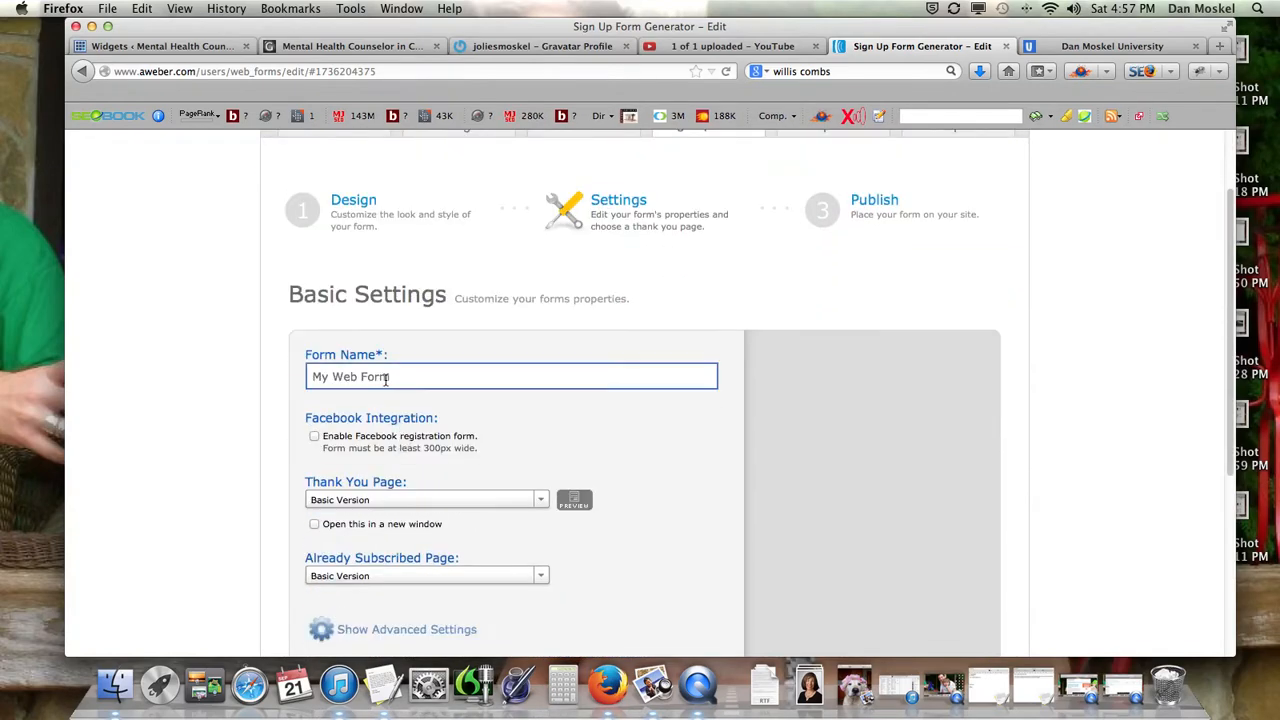
left_click_drag(396, 376, 251, 386)
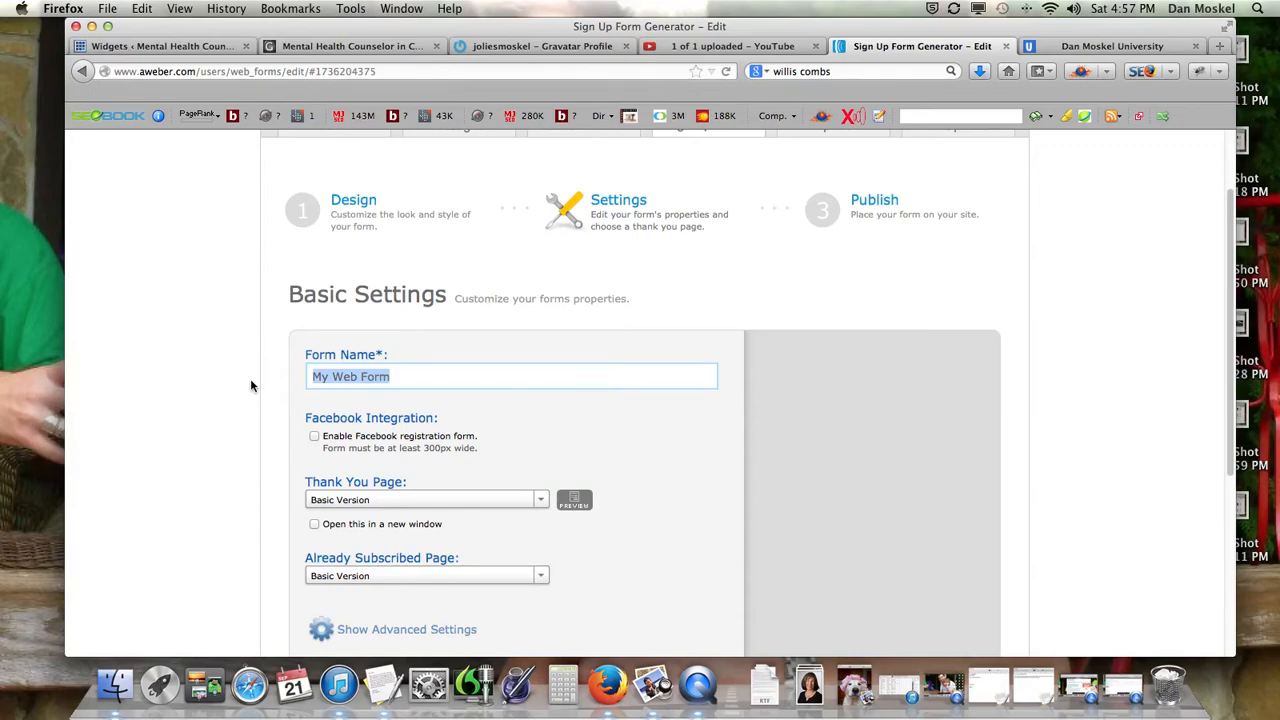
type("Basic sidebar")
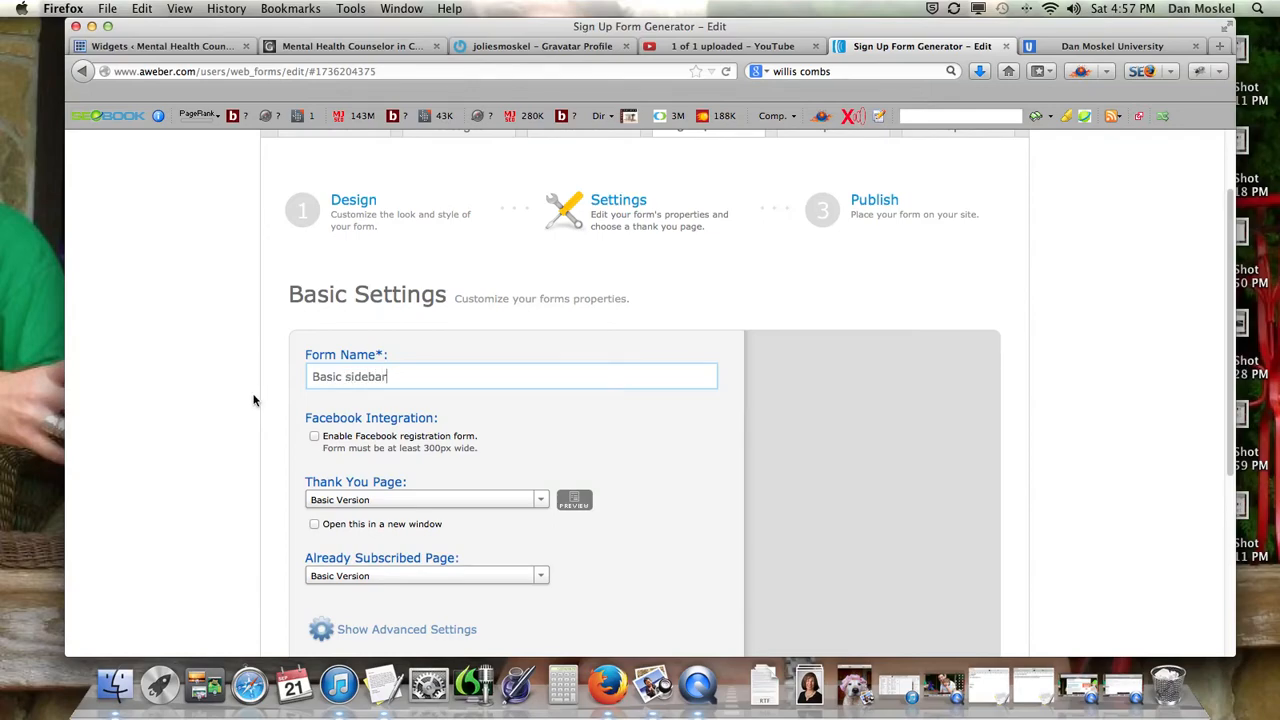
Check the 300px width requirement note against the Dan Moskel University site.
left_click_drag(421, 448, 466, 451)
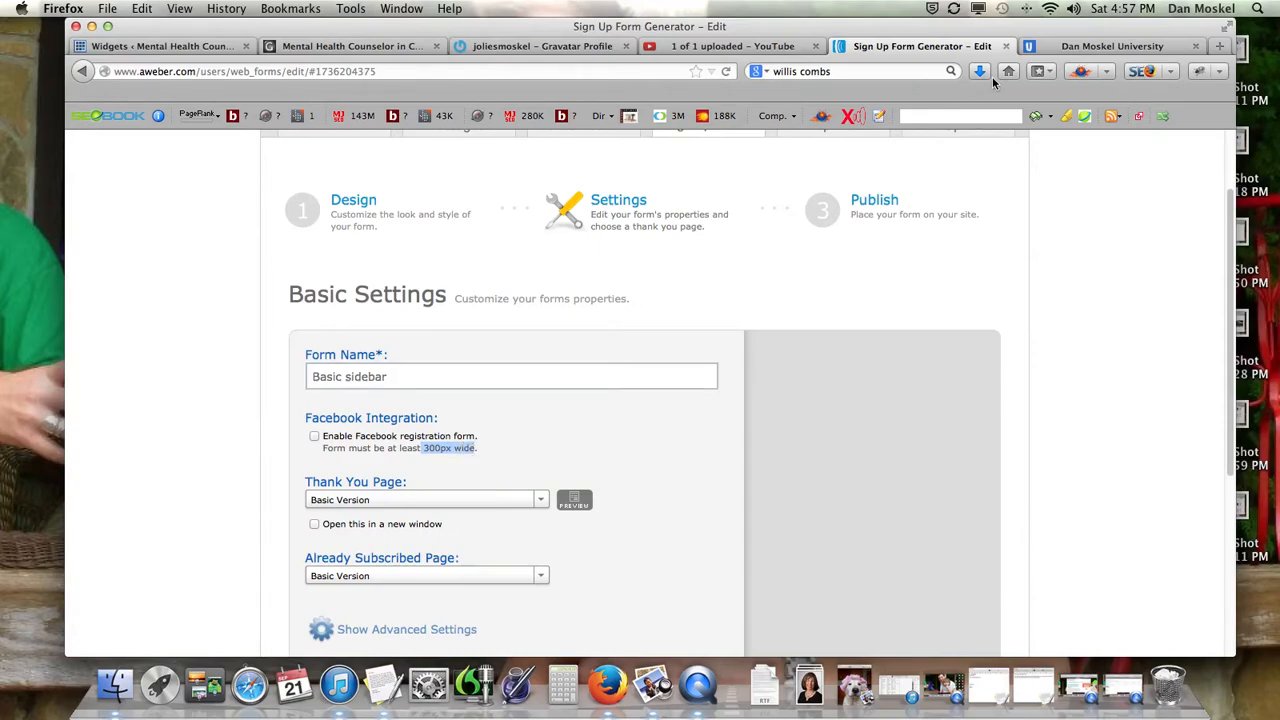
left_click(1062, 48)
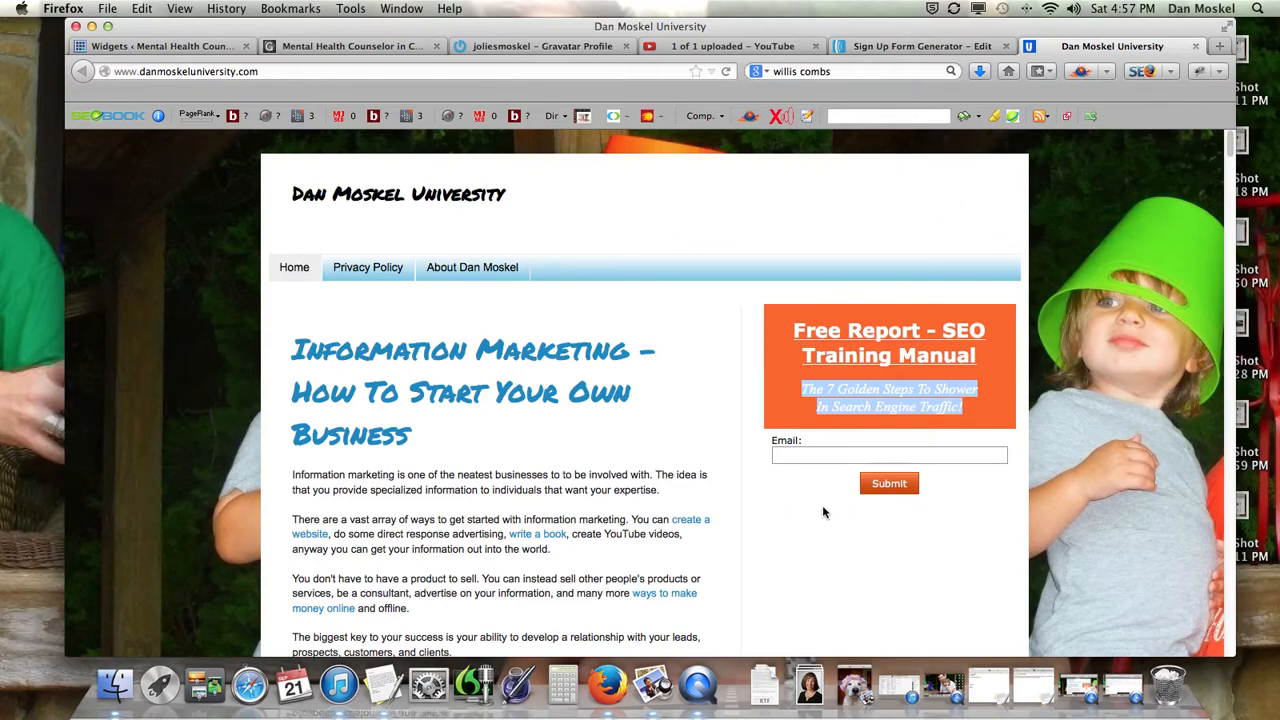
left_click(920, 46)
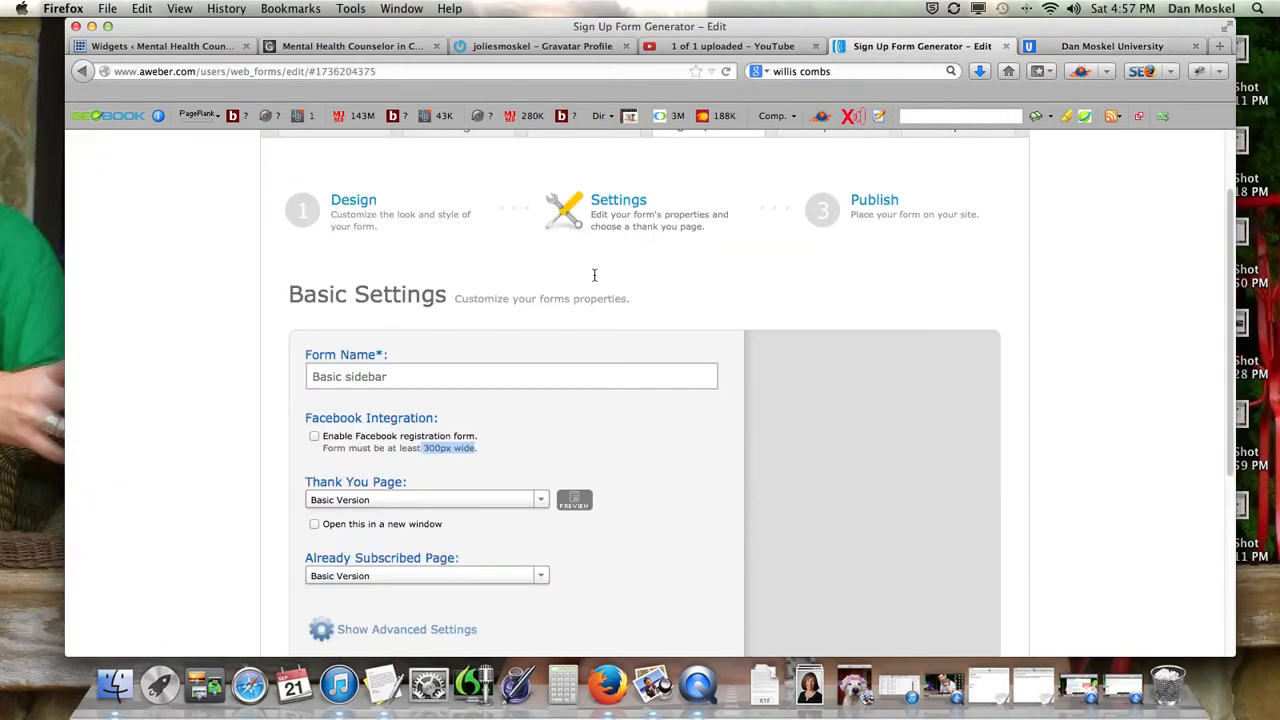
left_click(552, 458)
Keep Basic Version as the thank-you page and save the form settings.
scroll(700, 380, "down", 3)
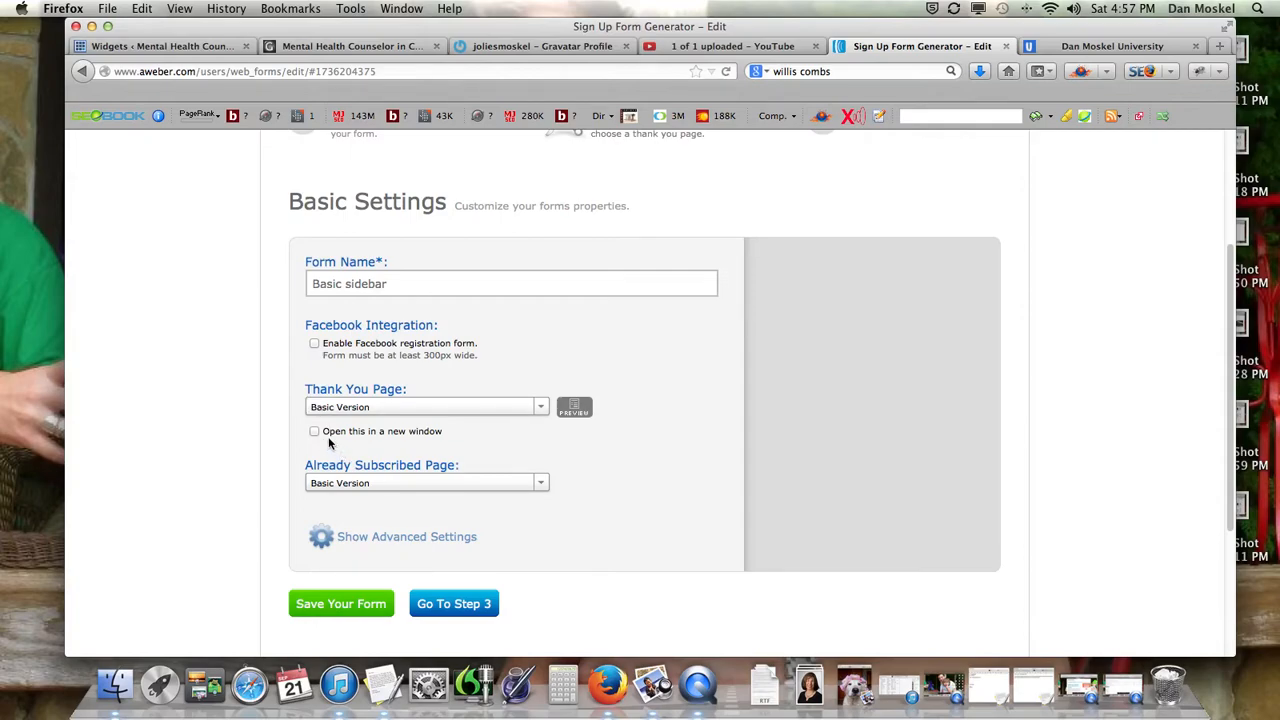
left_click(541, 407)
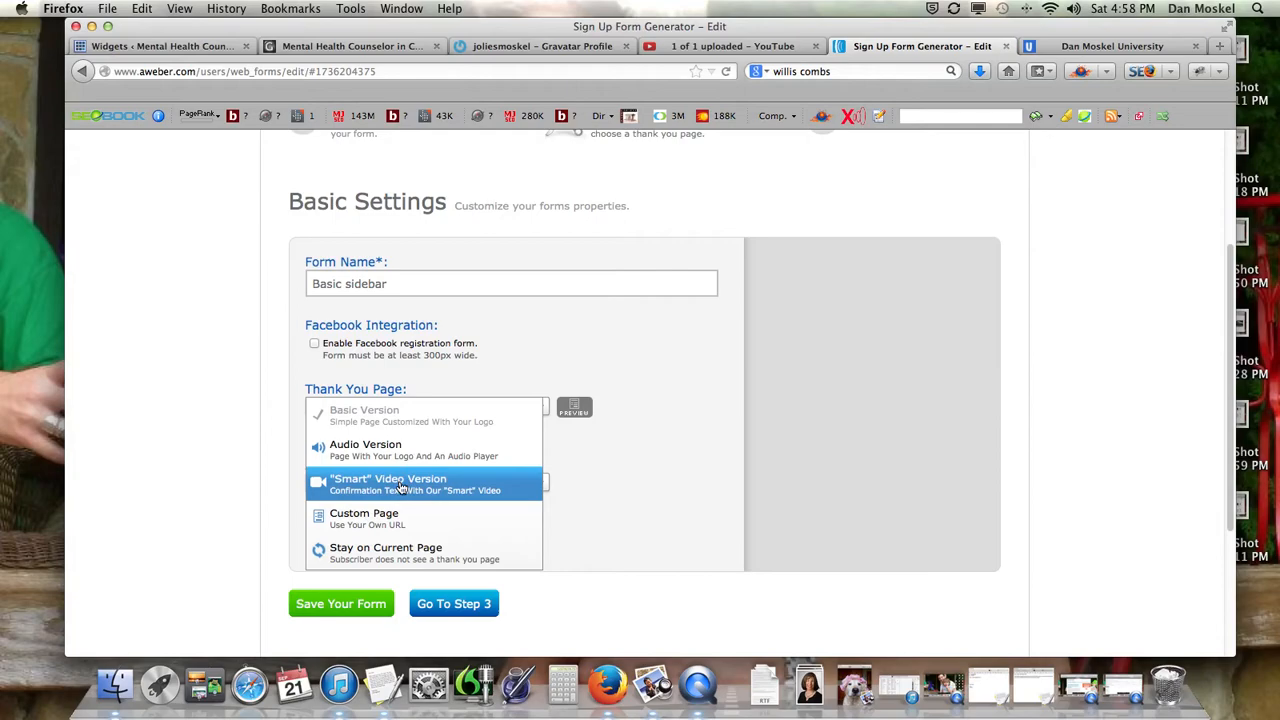
left_click(670, 498)
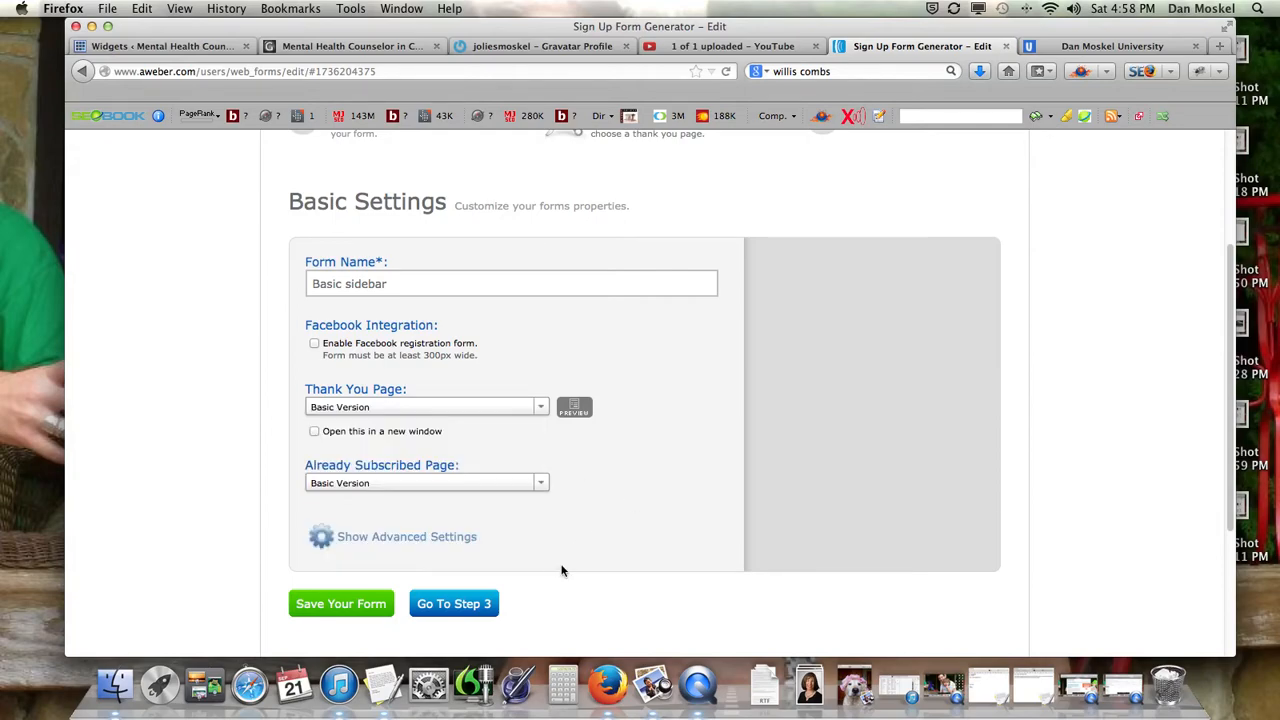
left_click(366, 602)
scroll(406, 607, "down", 5)
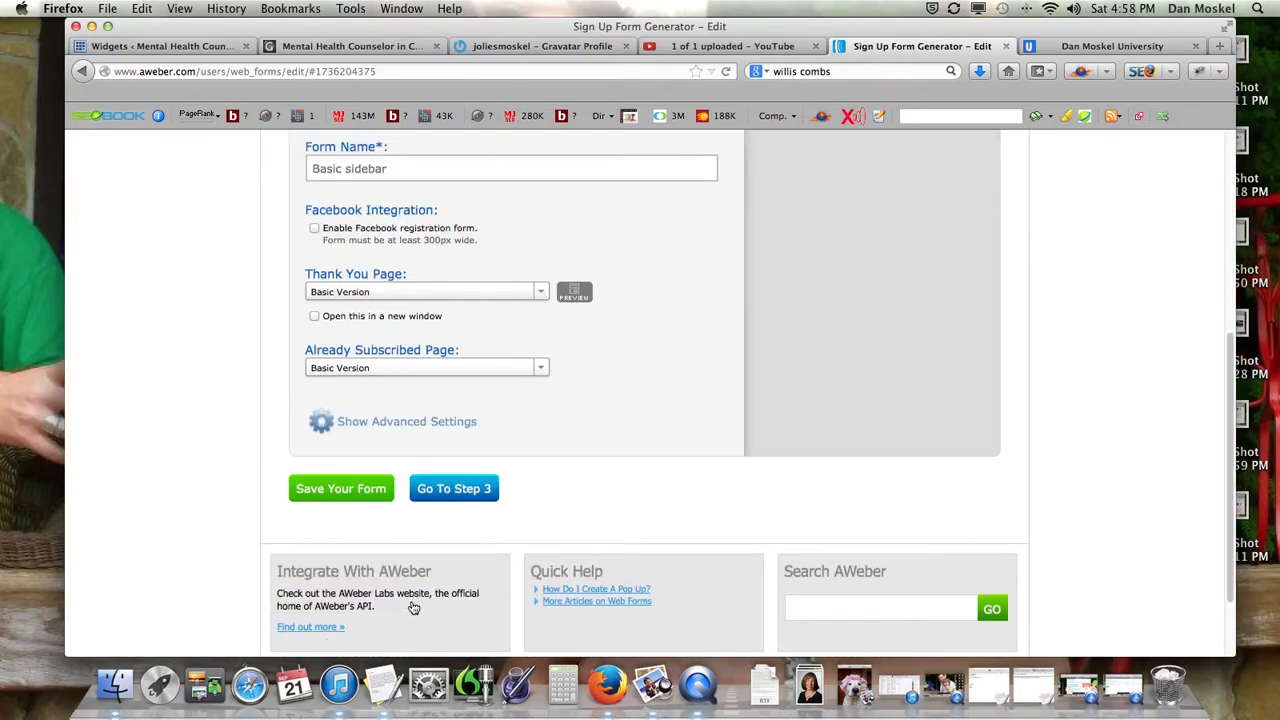
On the Publish step, choose self-install and cut the form's JavaScript snippet from its box.
left_click(450, 495)
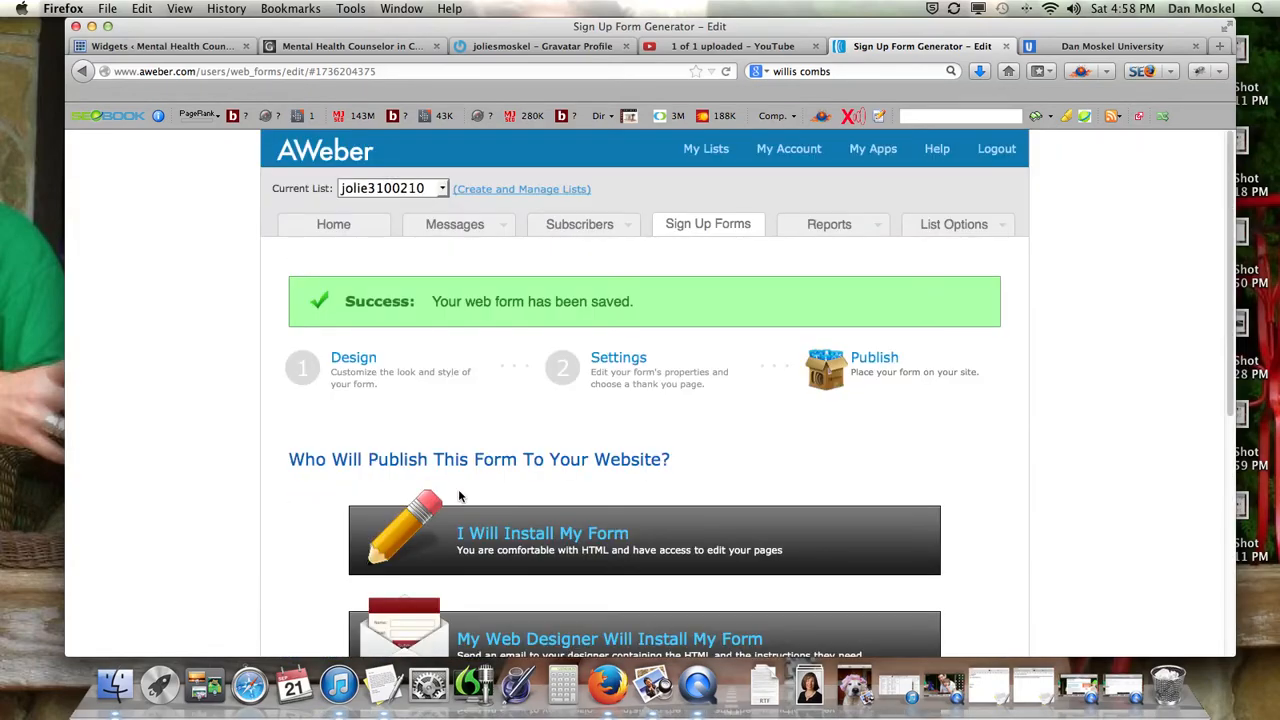
left_click(566, 540)
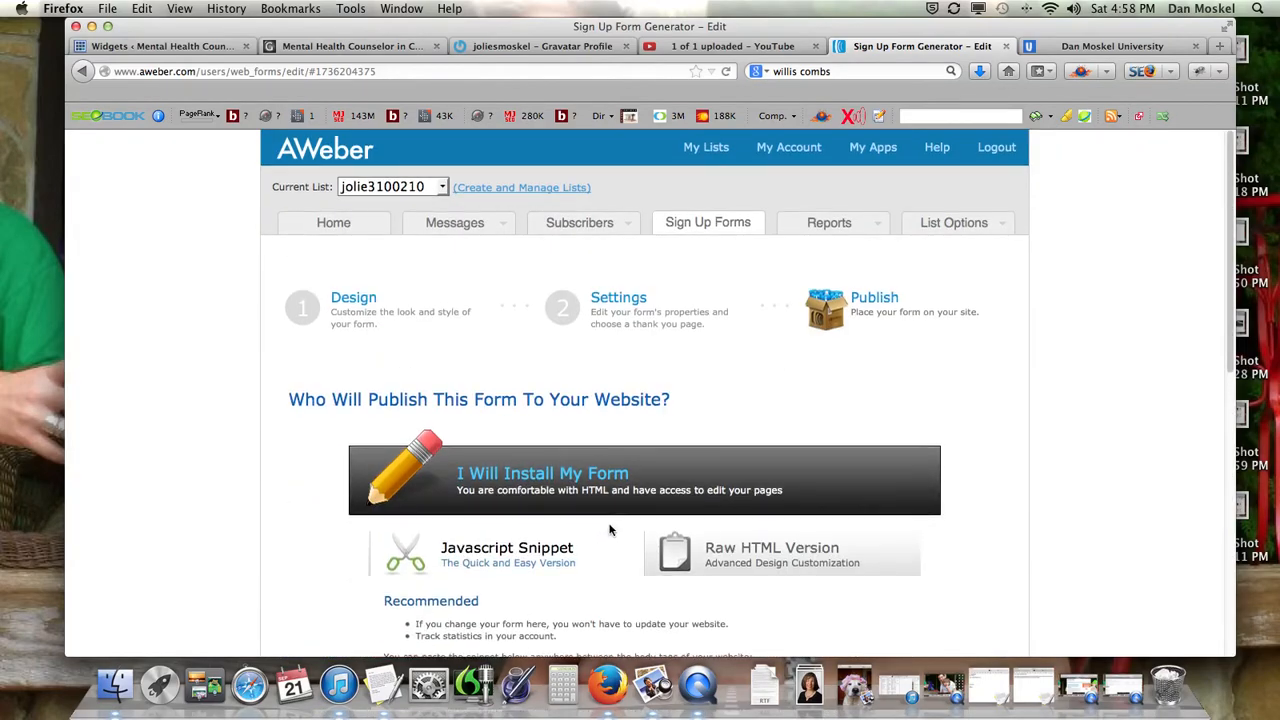
scroll(586, 441, "down", 3)
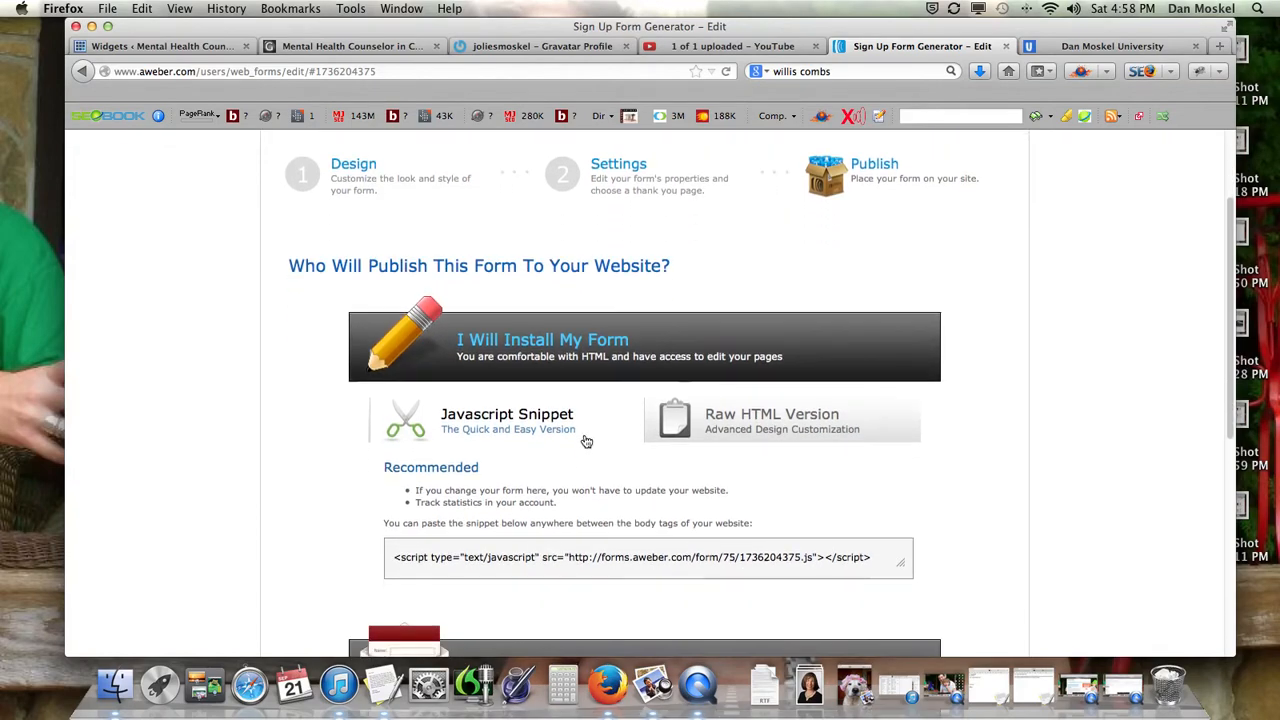
scroll(586, 438, "down", 2)
left_click(600, 500)
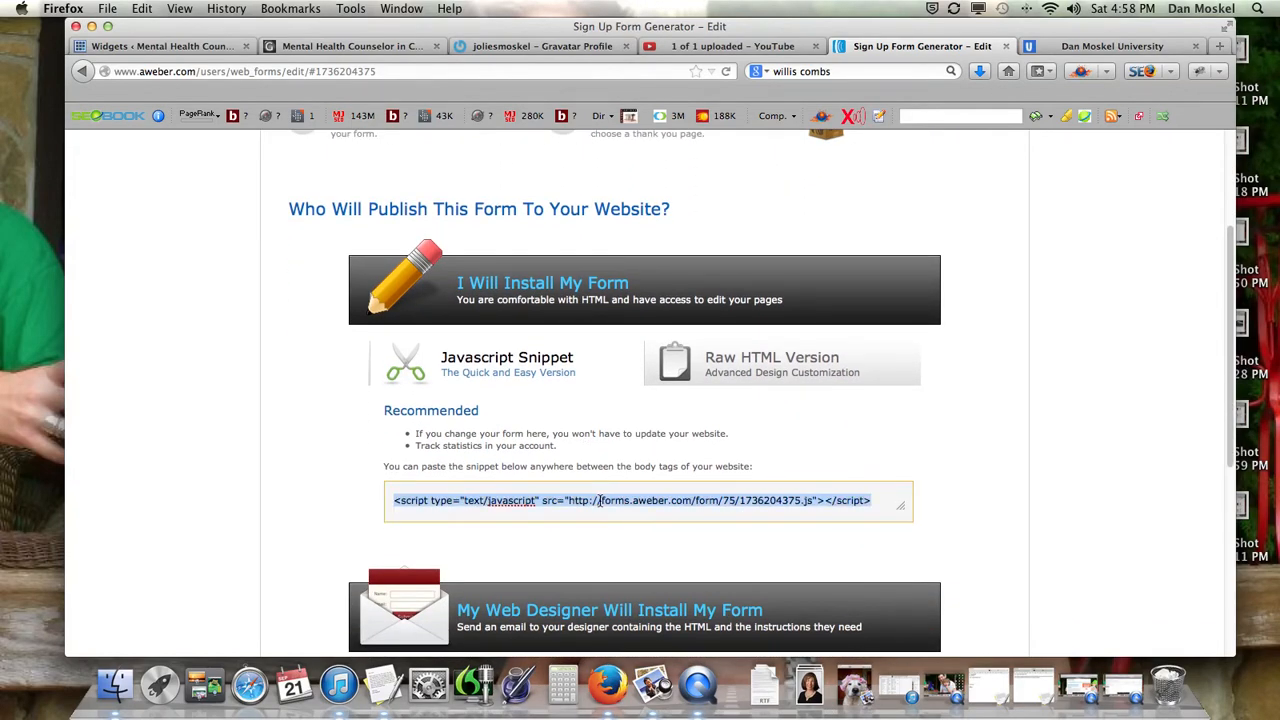
right_click(600, 500)
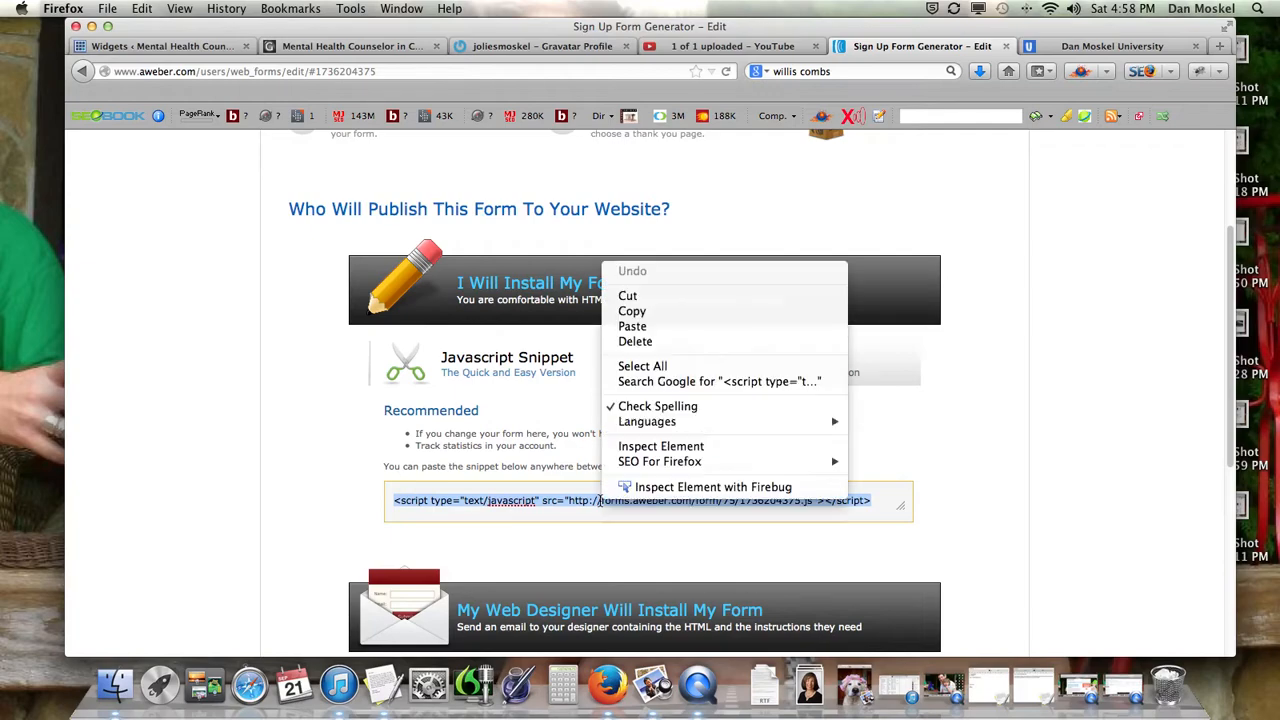
left_click(647, 298)
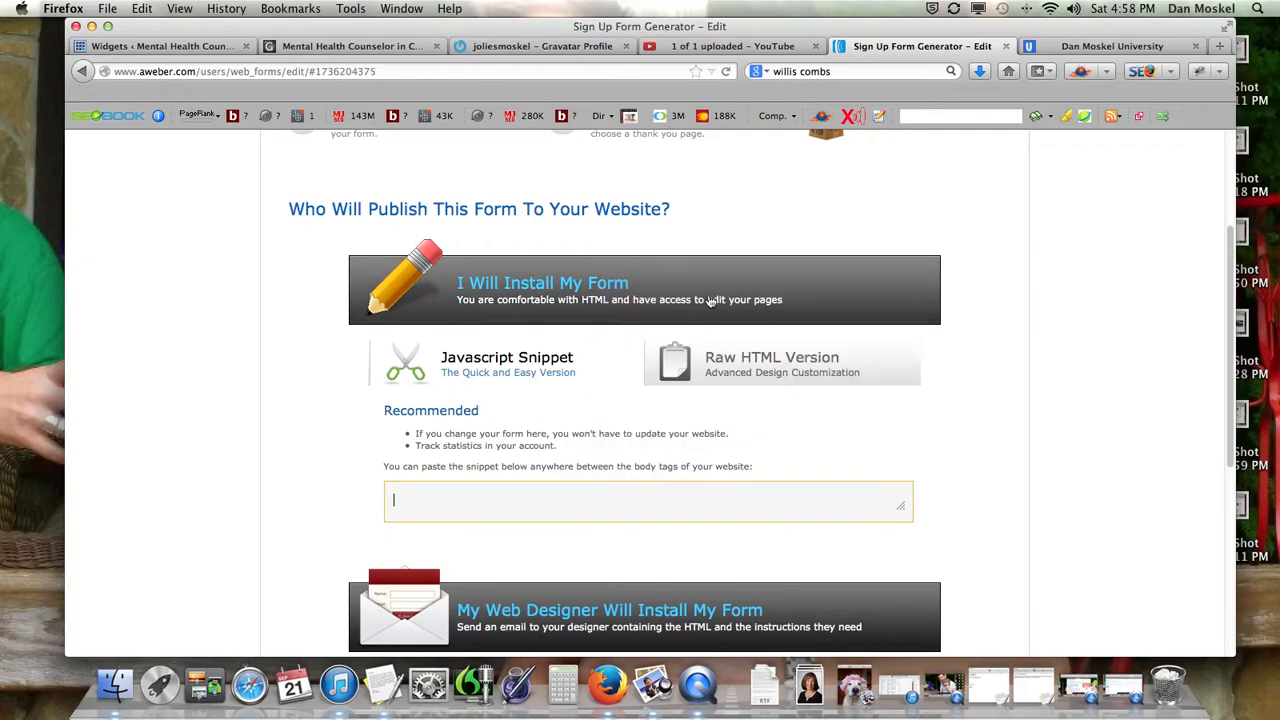
left_click(163, 45)
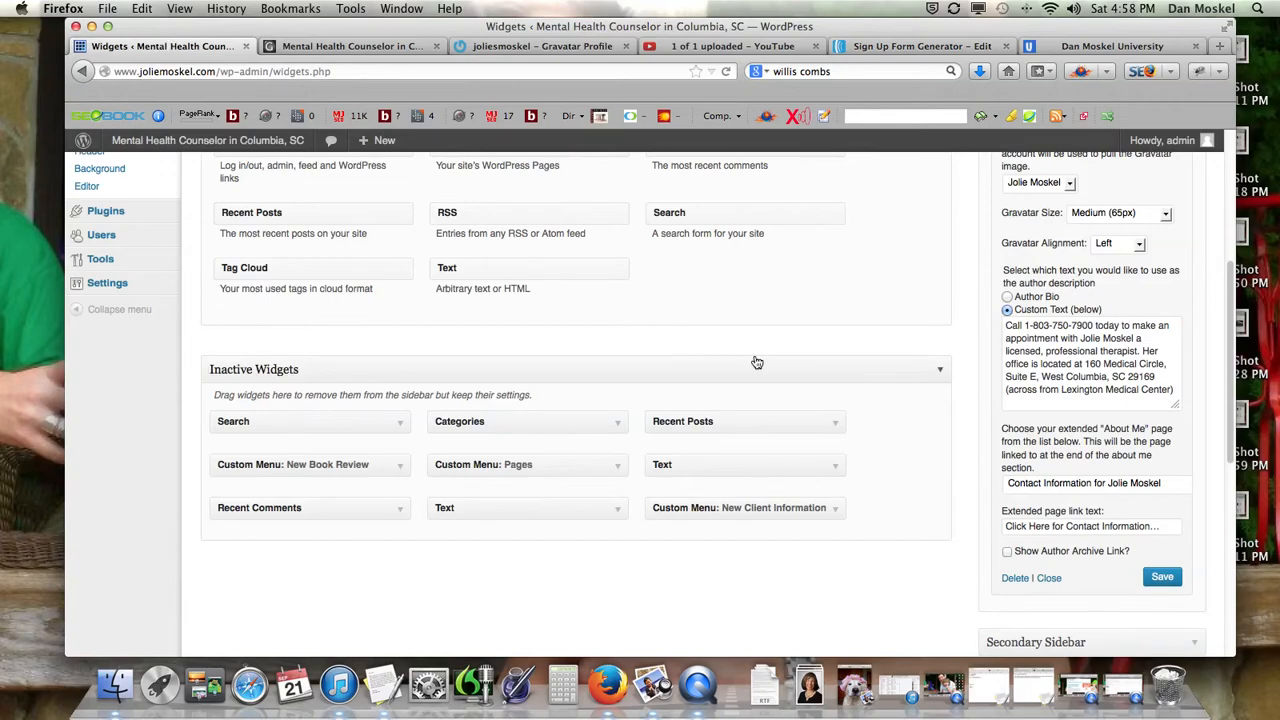
Add a Text widget with the pasted AWeber script to Primary Sidebar, save it, and reload the site.
scroll(950, 330, "up", 3)
left_click(1181, 208)
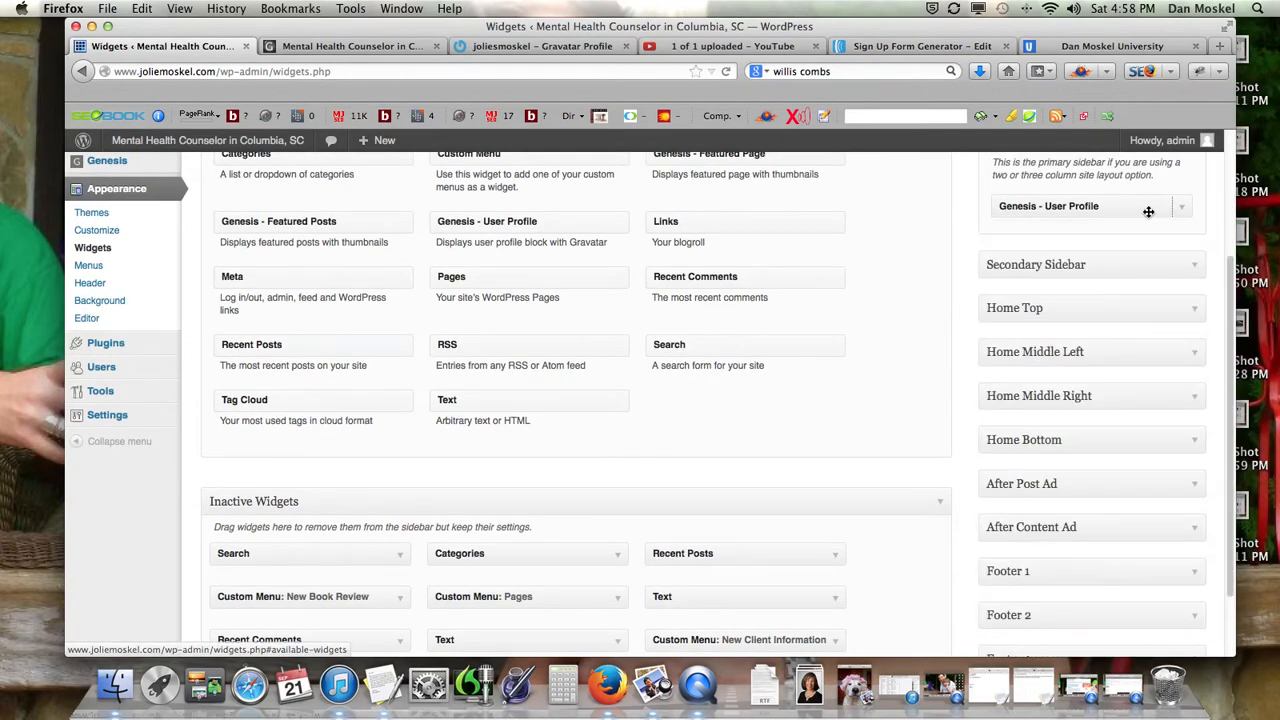
scroll(840, 430, "up", 2)
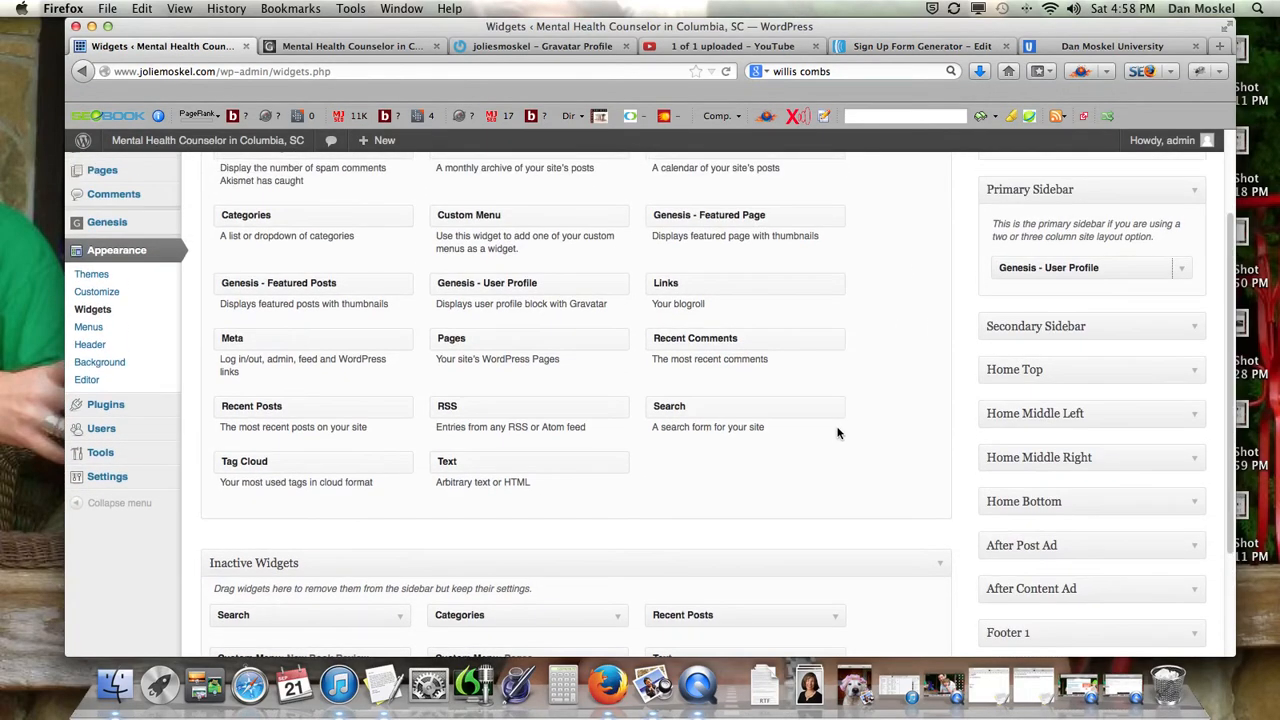
left_click_drag(549, 480, 1118, 322)
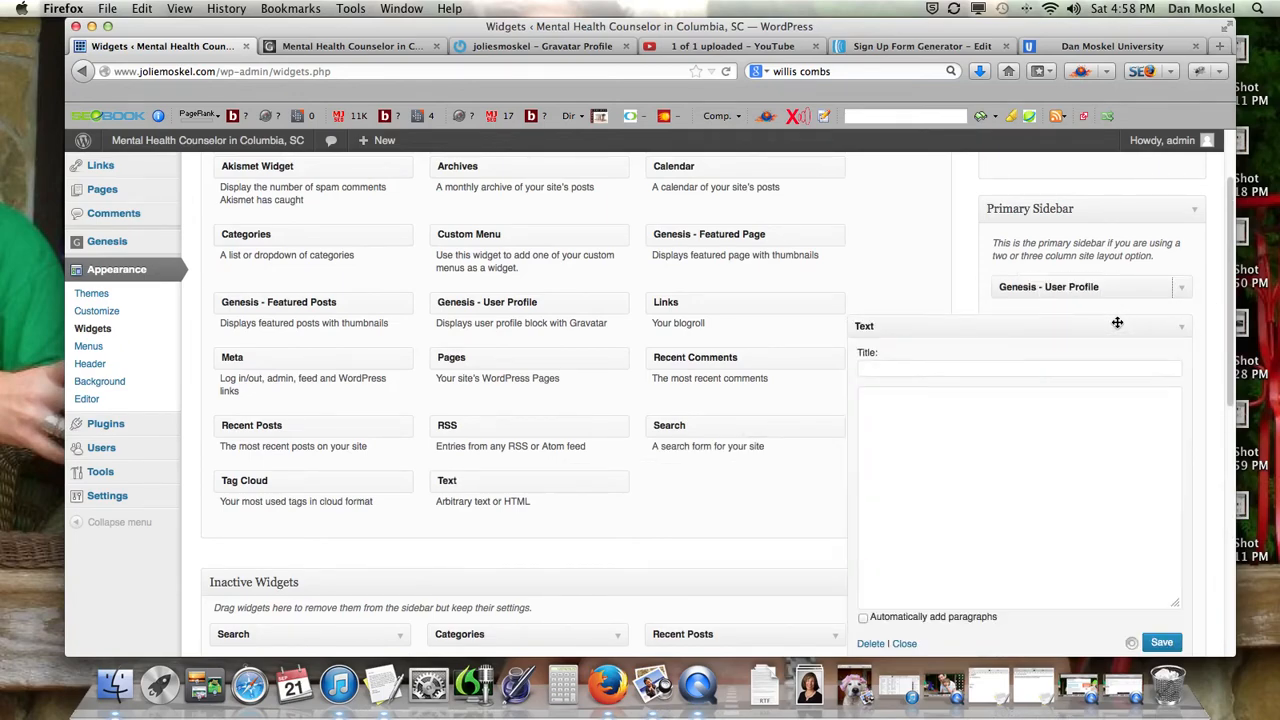
left_click(972, 420)
key("super+v")
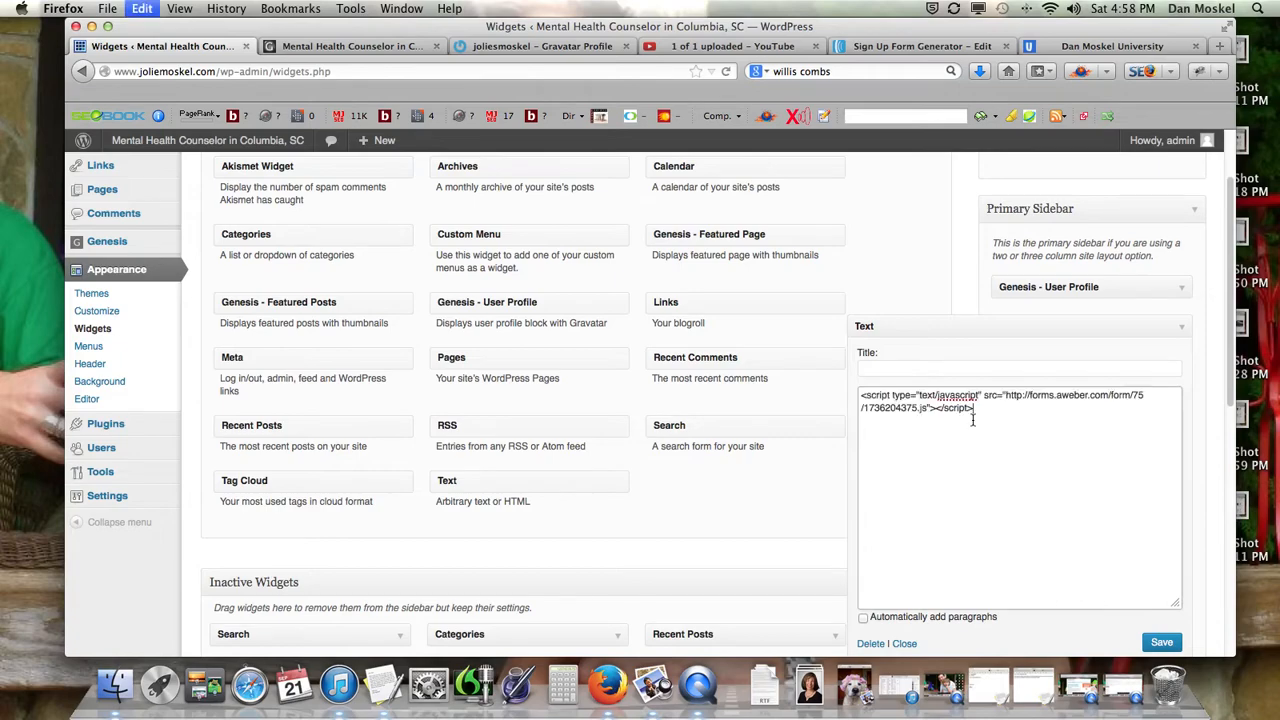
left_click(1163, 642)
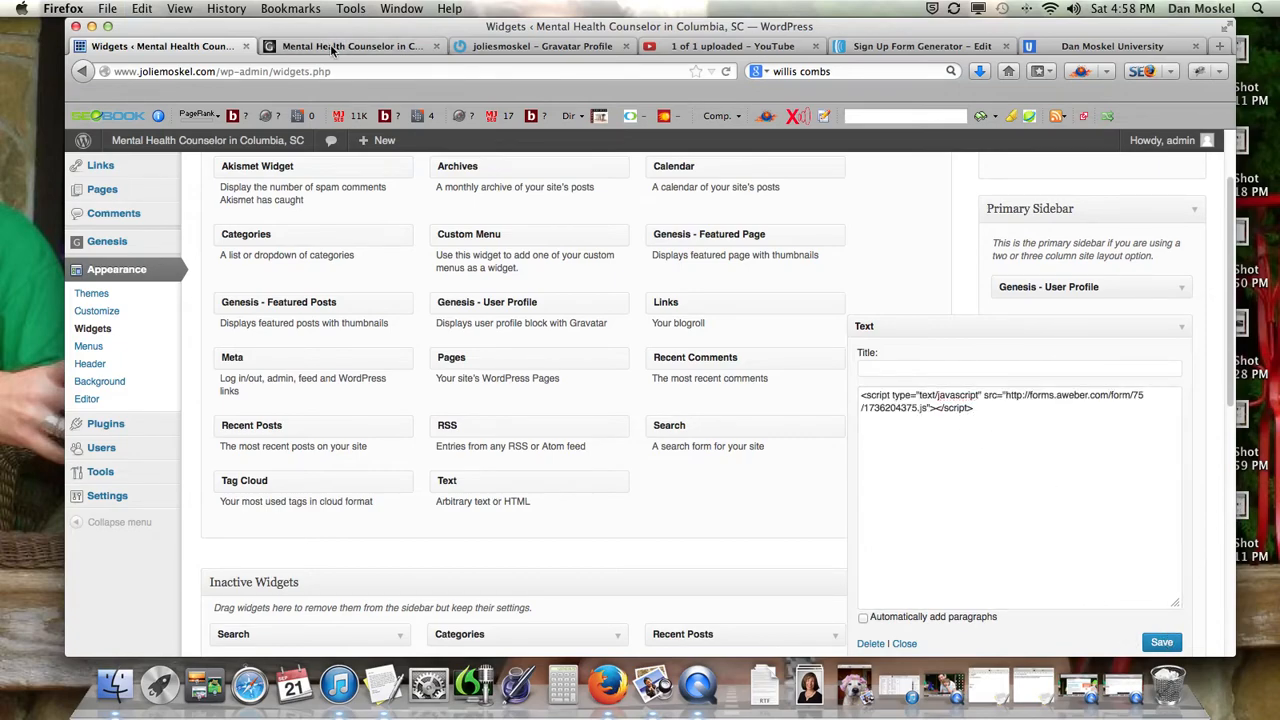
left_click(335, 46)
left_click(726, 71)
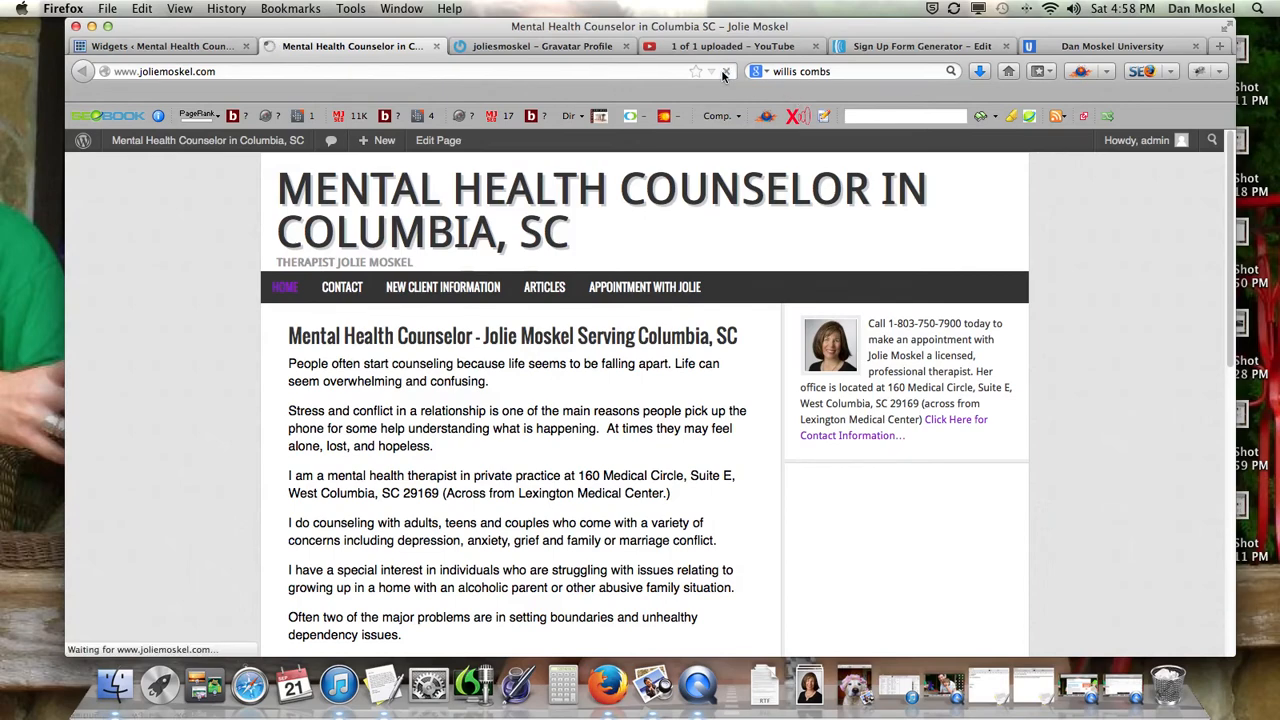
Scroll the live home page to confirm the sidebar Email field and Sign Up! button.
scroll(731, 346, "down", 3)
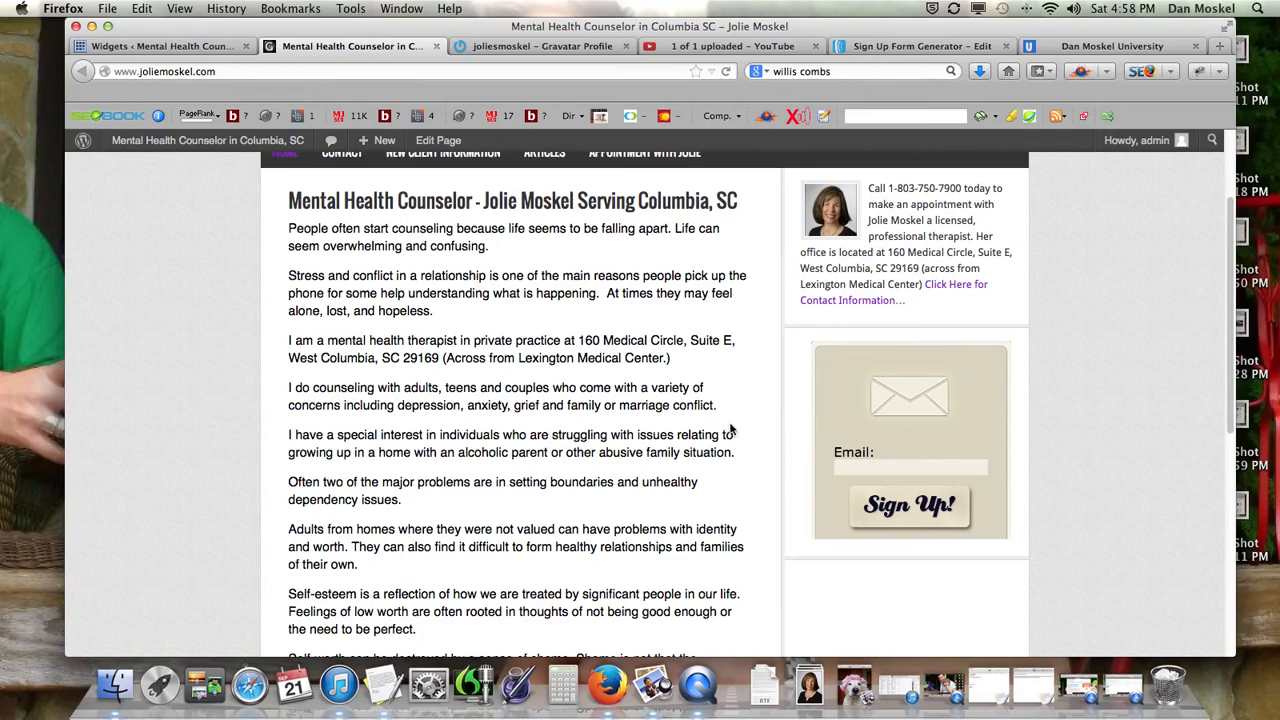
scroll(733, 427, "up", 1)
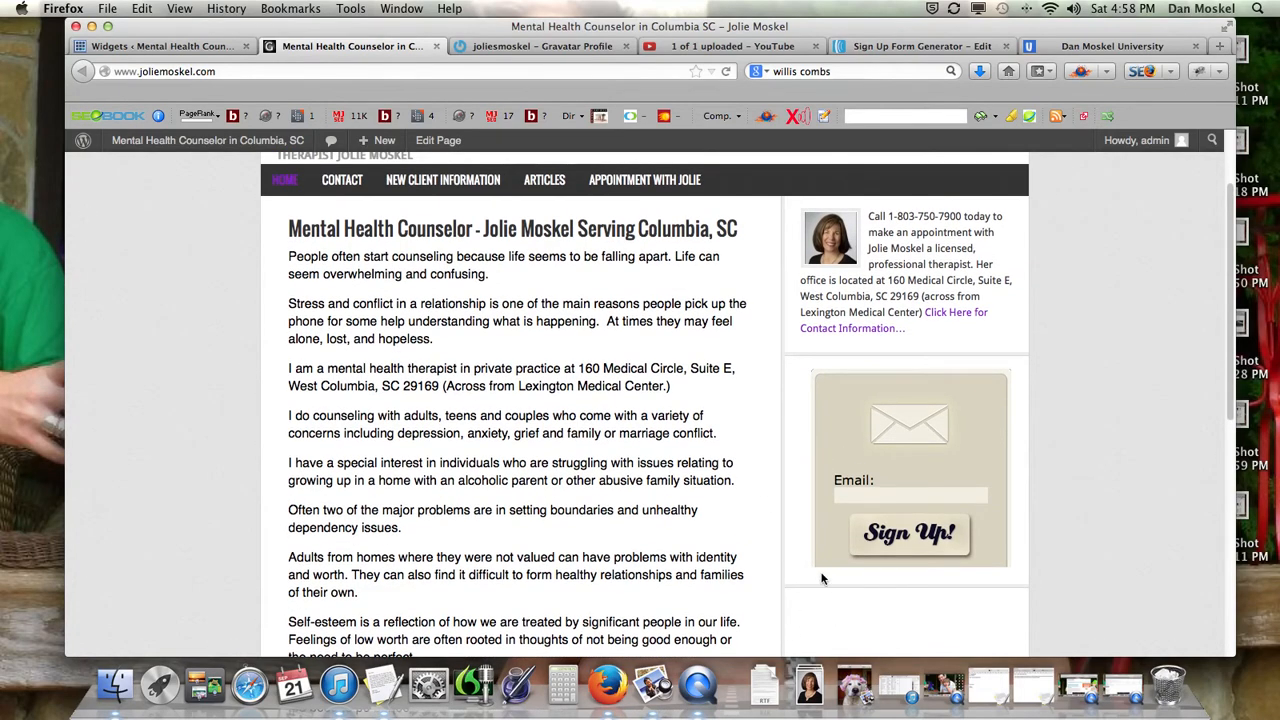
scroll(655, 502, "up", 3)
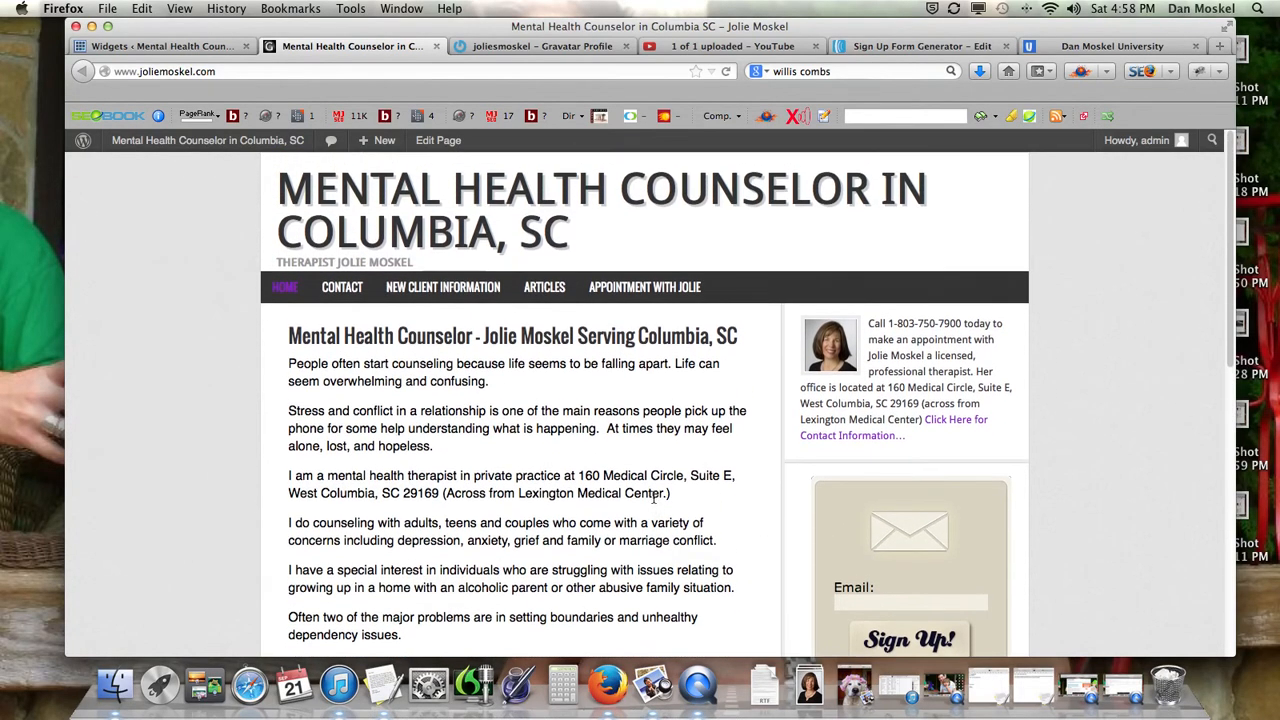
scroll(655, 500, "down", 15)
scroll(700, 505, "up", 15)
scroll(734, 511, "down", 15)
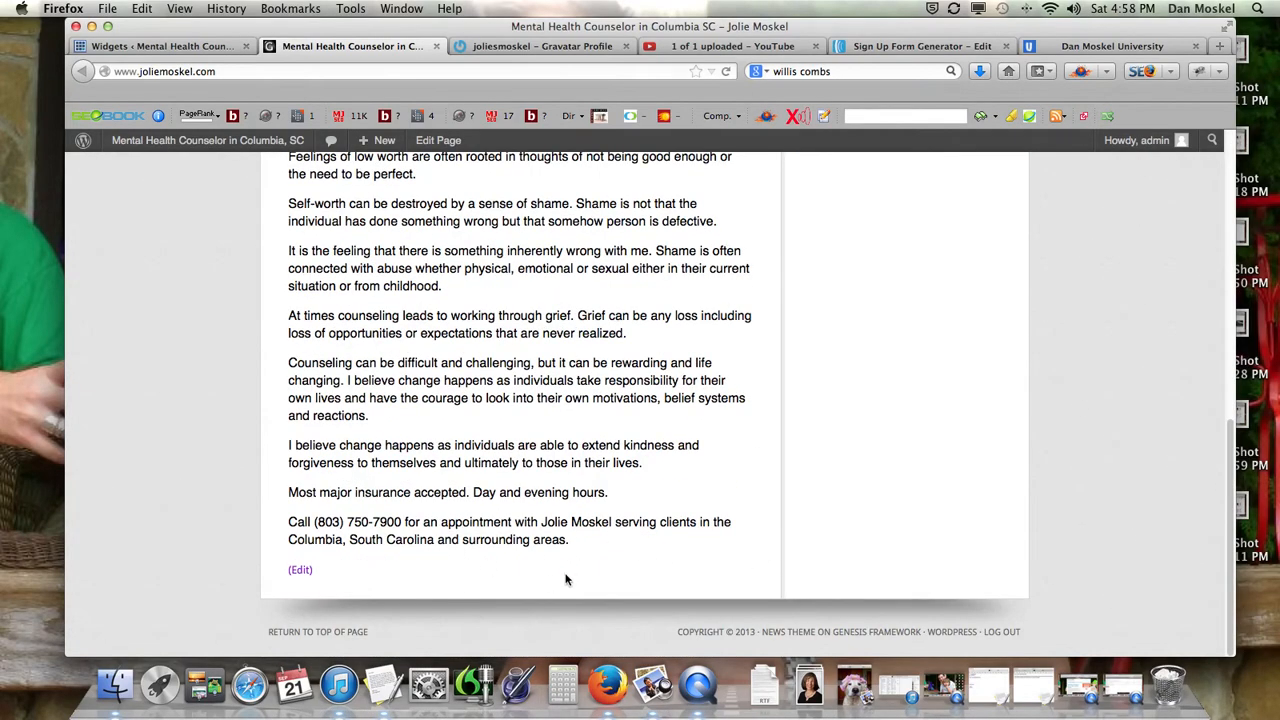
scroll(566, 580, "up", 15)
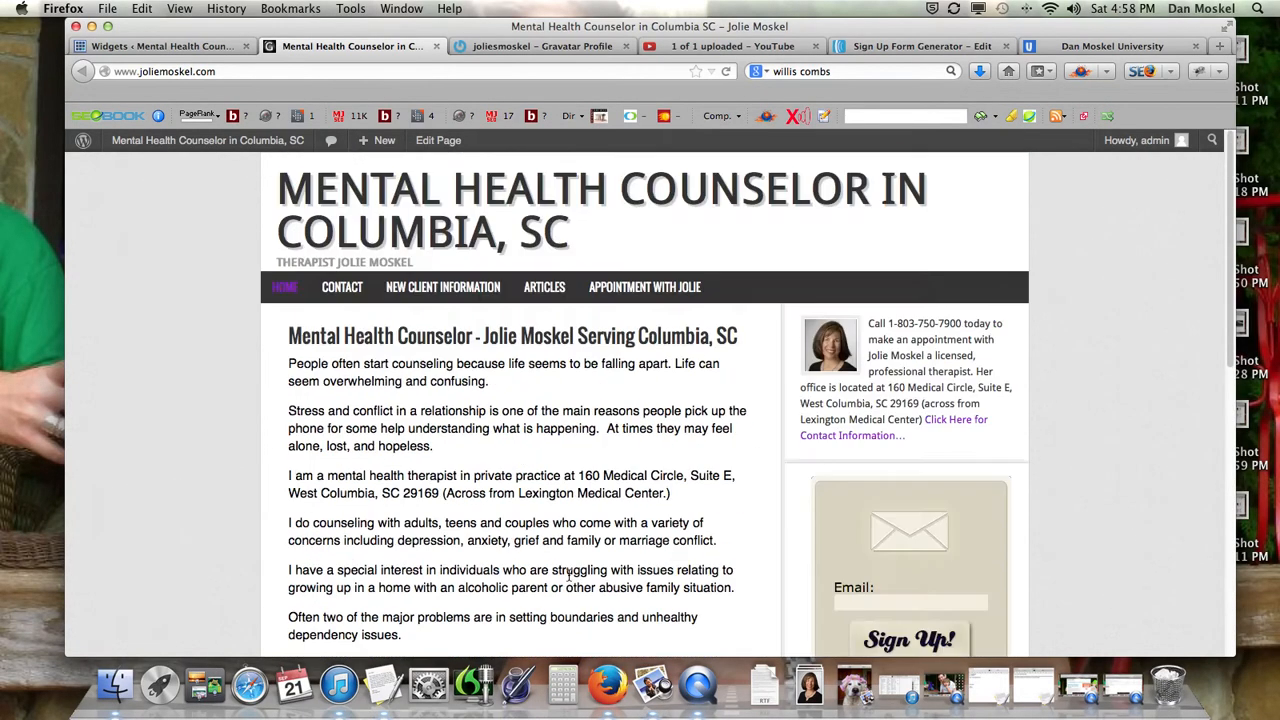
left_click(918, 46)
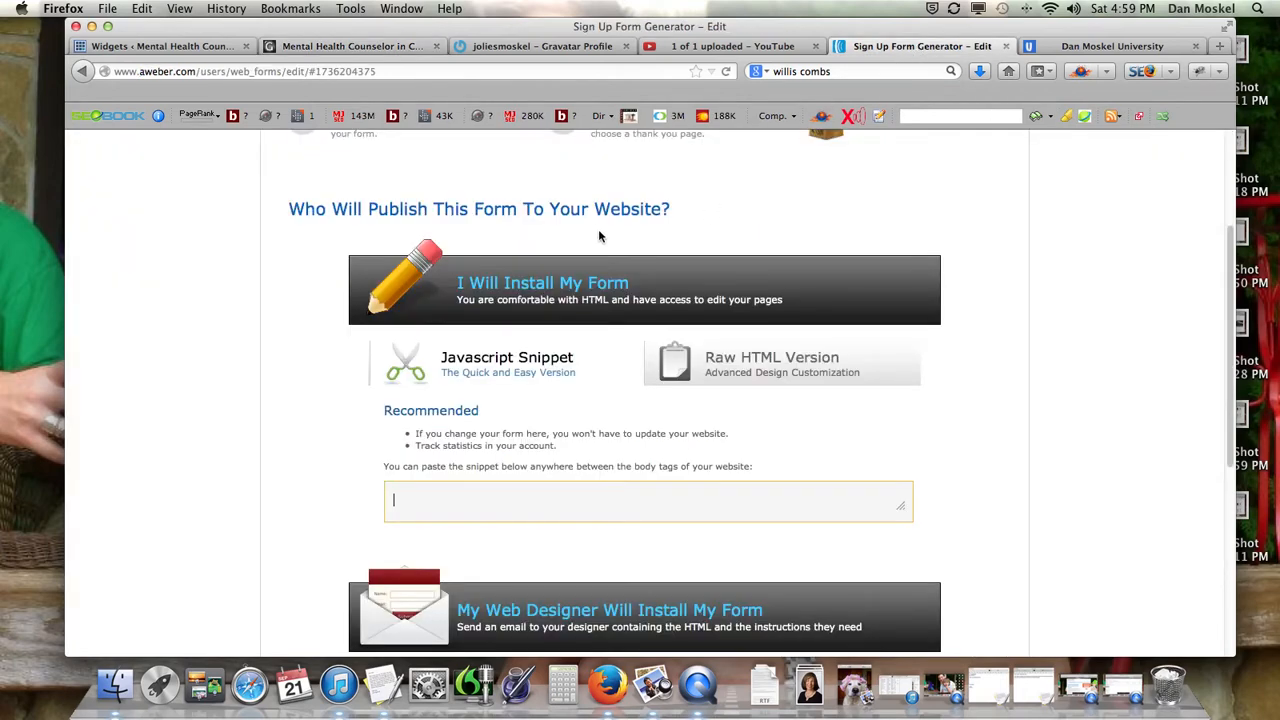
Open Basic sidebar from the Sign Up Forms list, then return to the list showing 0 displays.
scroll(600, 236, "up", 3)
left_click(697, 195)
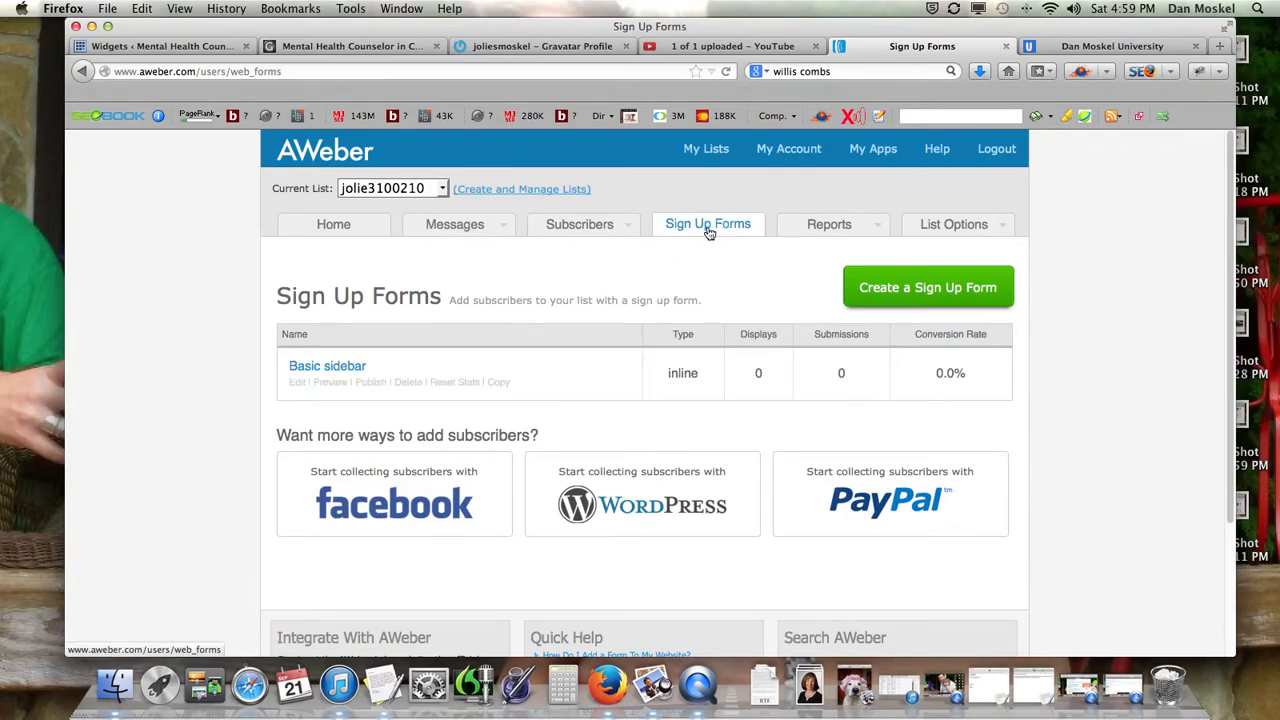
left_click(344, 368)
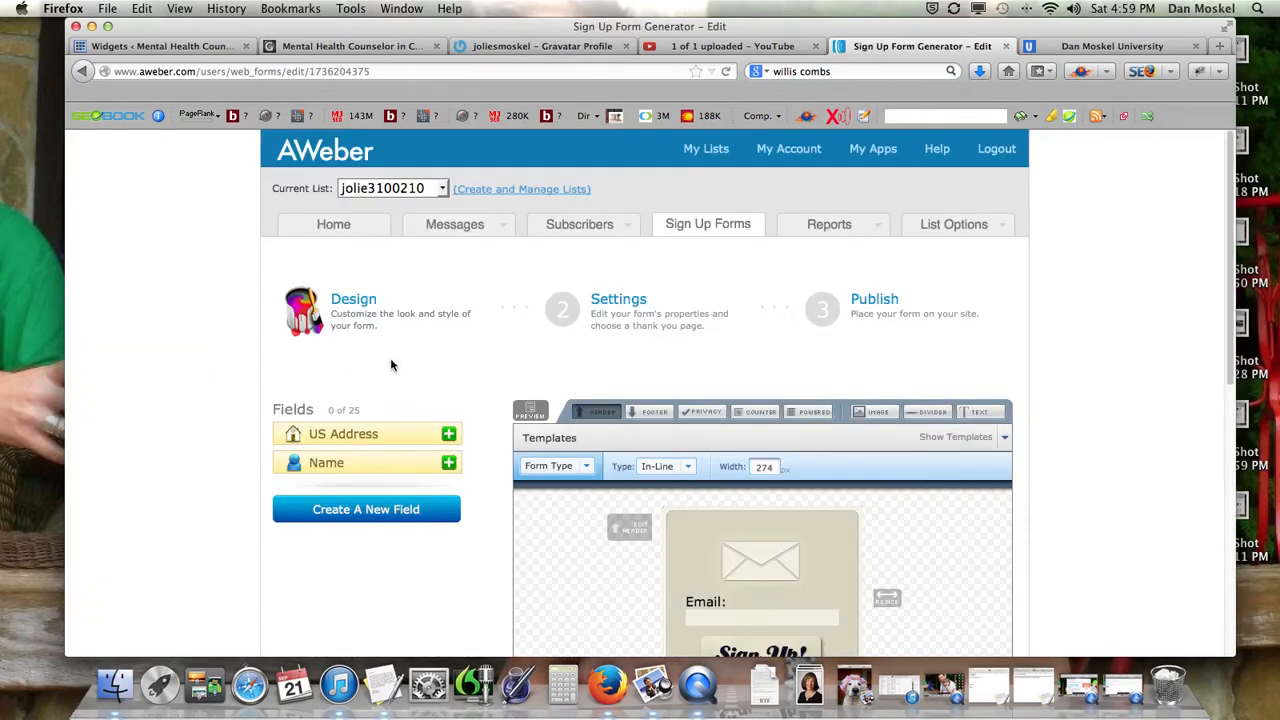
left_click(706, 224)
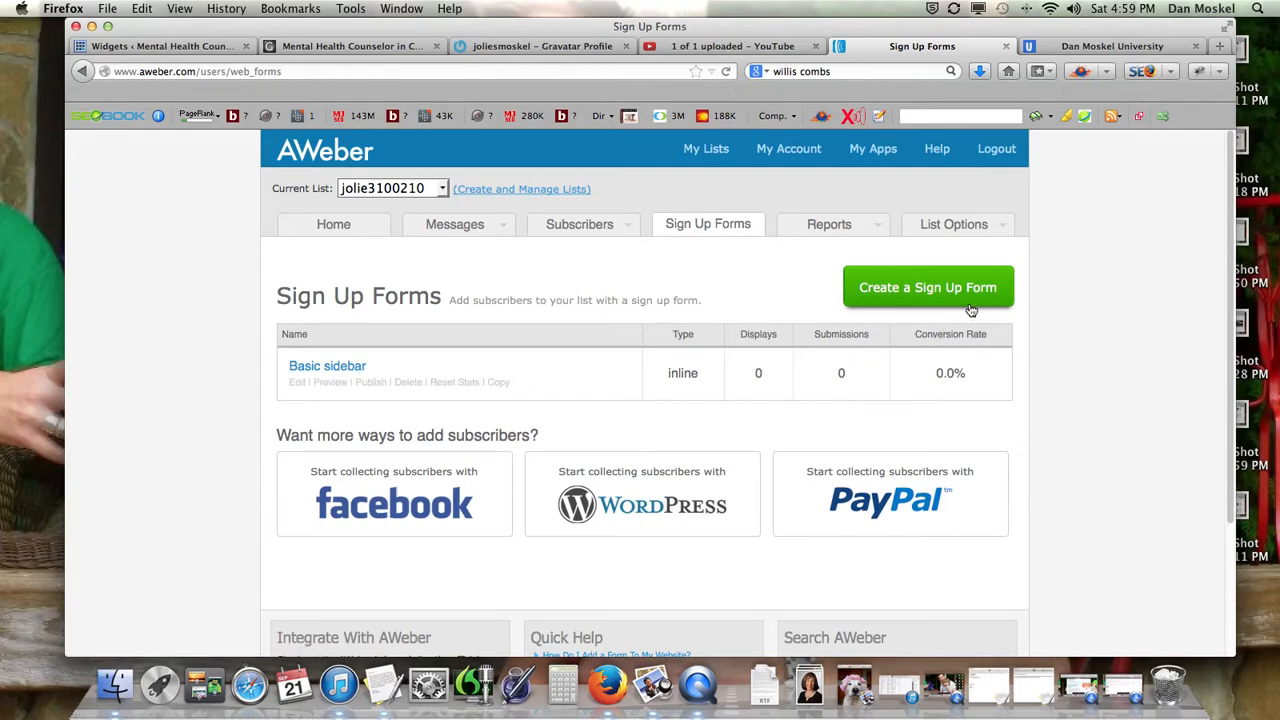
scroll(986, 300, "down", 3)
scroll(986, 310, "up", 3)
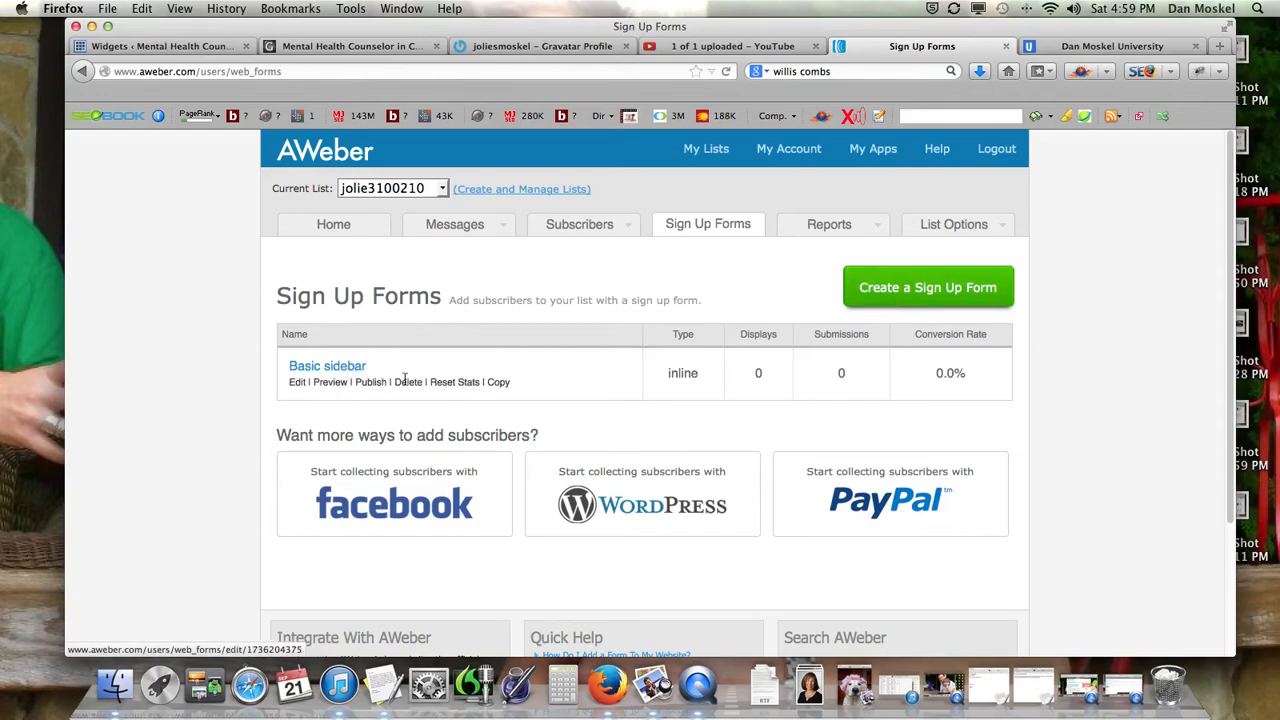
Copy the Basic sidebar form and change its width from 274 to 474.
left_click(502, 389)
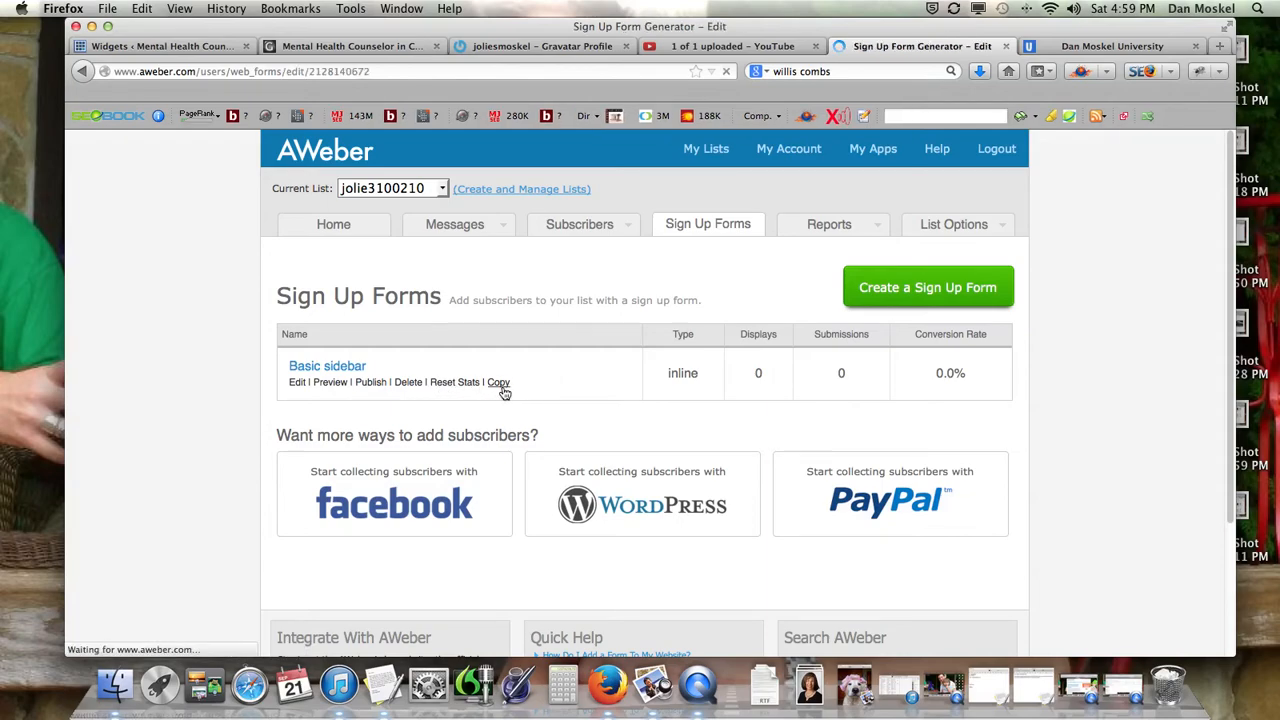
scroll(511, 389, "down", 5)
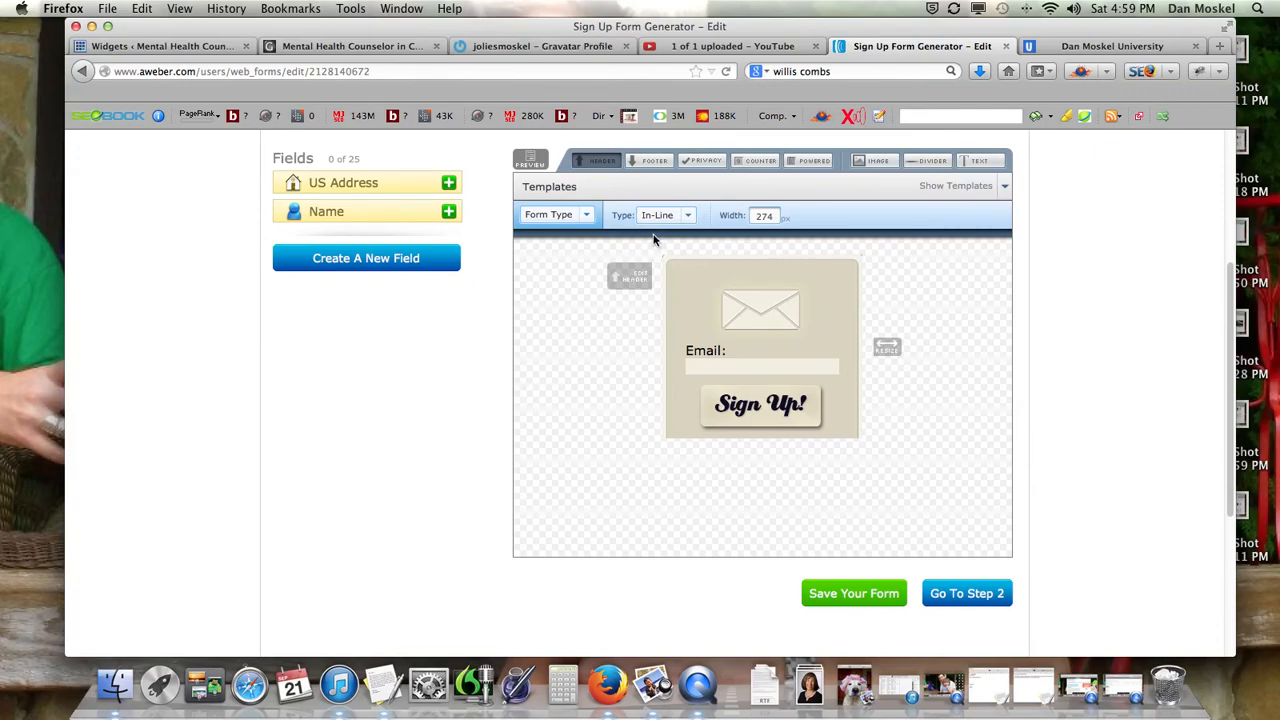
scroll(643, 248, "up", 5)
scroll(643, 254, "down", 4)
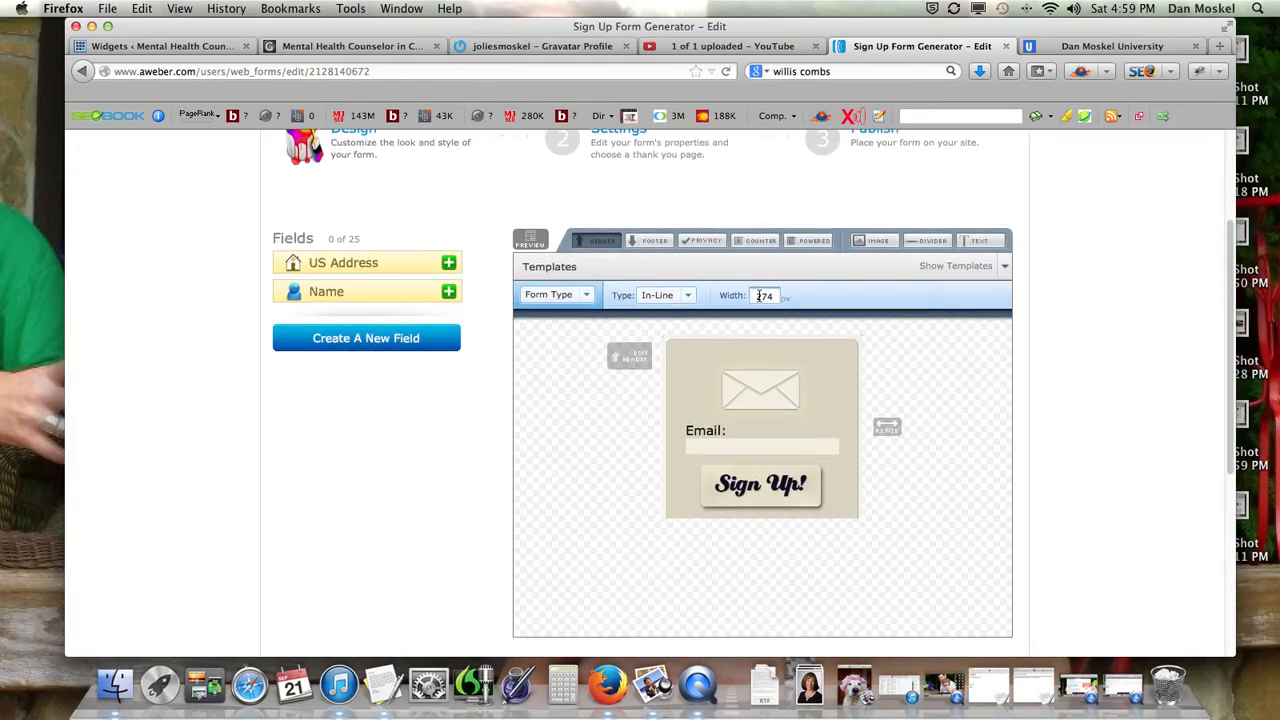
type("4")
left_click(1096, 401)
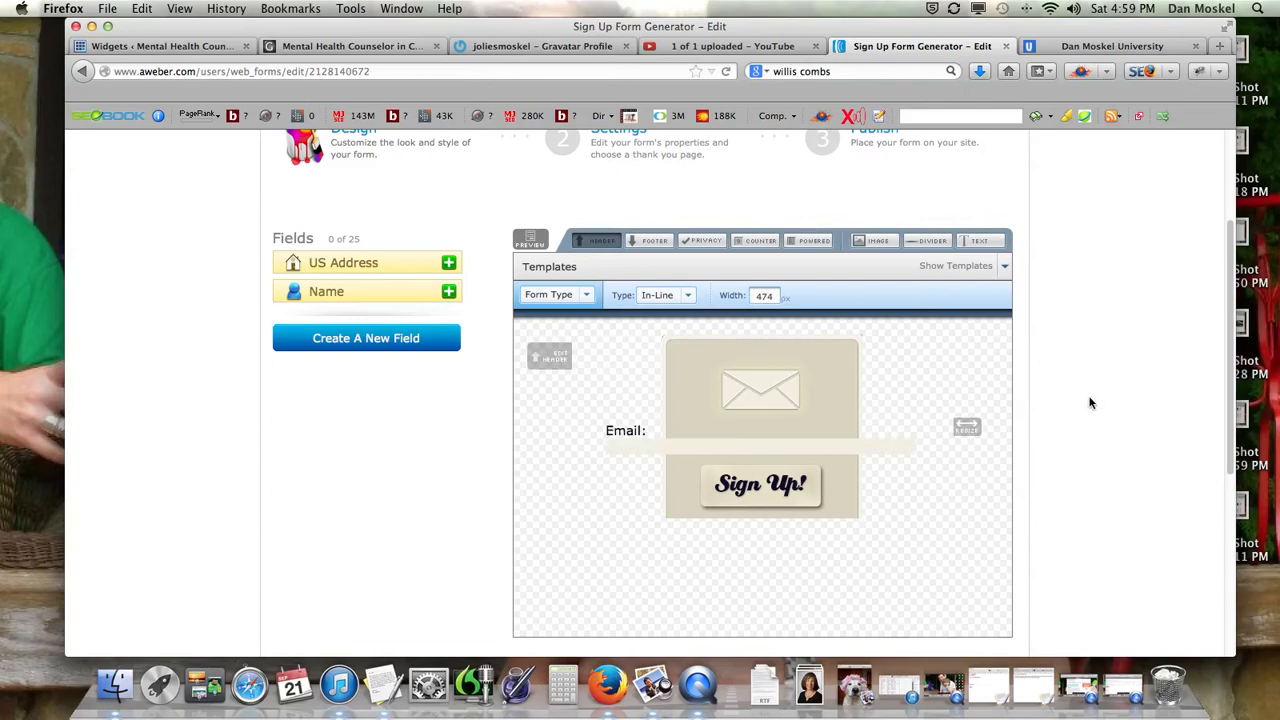
Open the Form Type dropdown, then view the Dan Moskel University site.
left_click(584, 298)
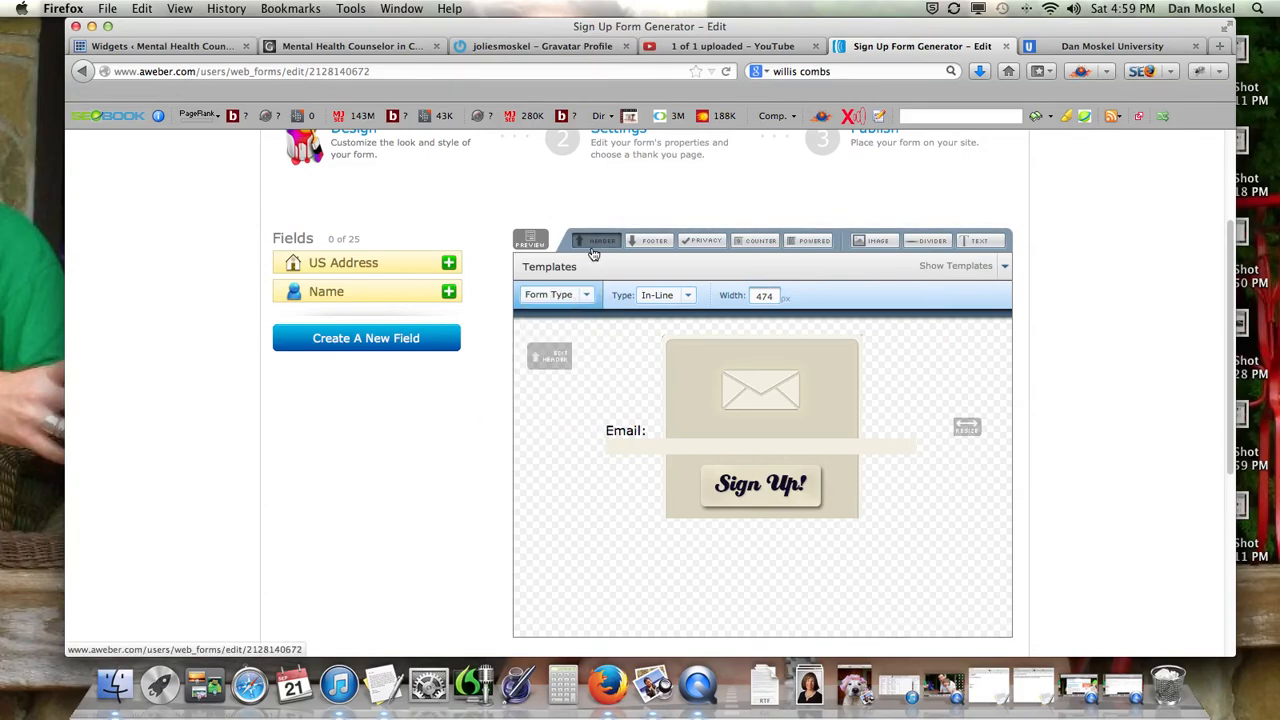
scroll(658, 303, "down", 3)
scroll(655, 306, "up", 6)
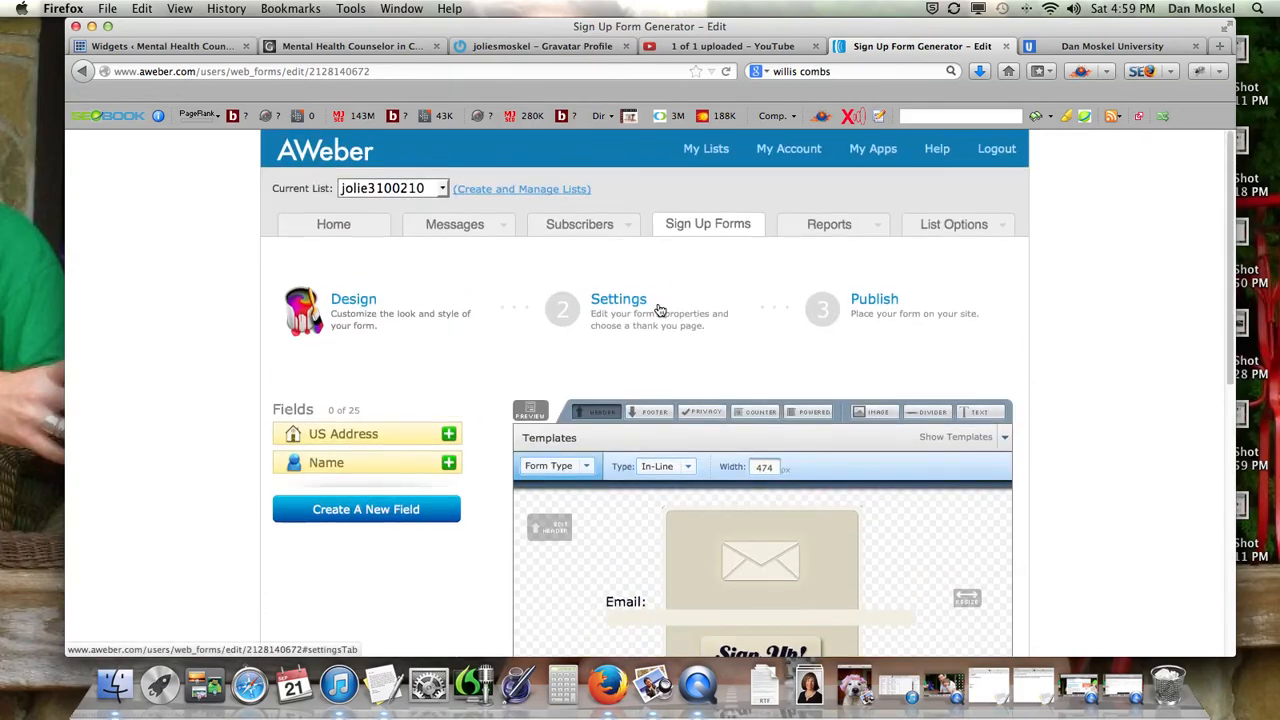
left_click(1090, 46)
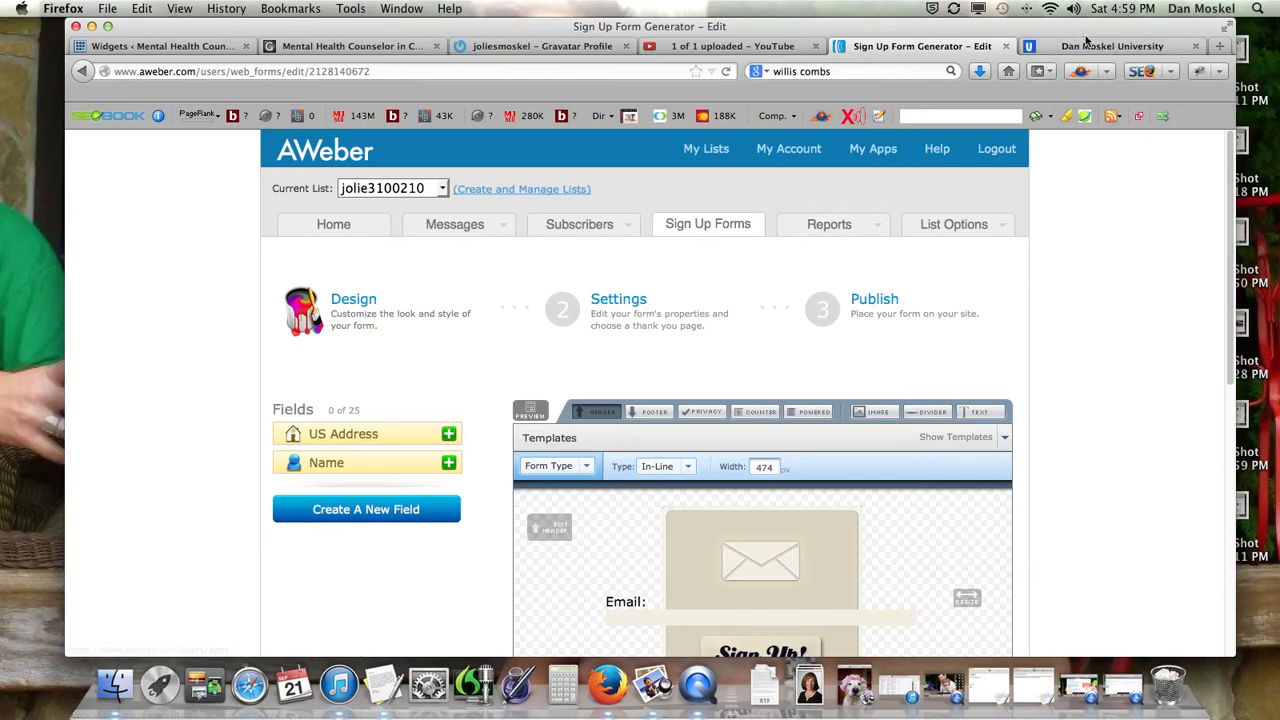